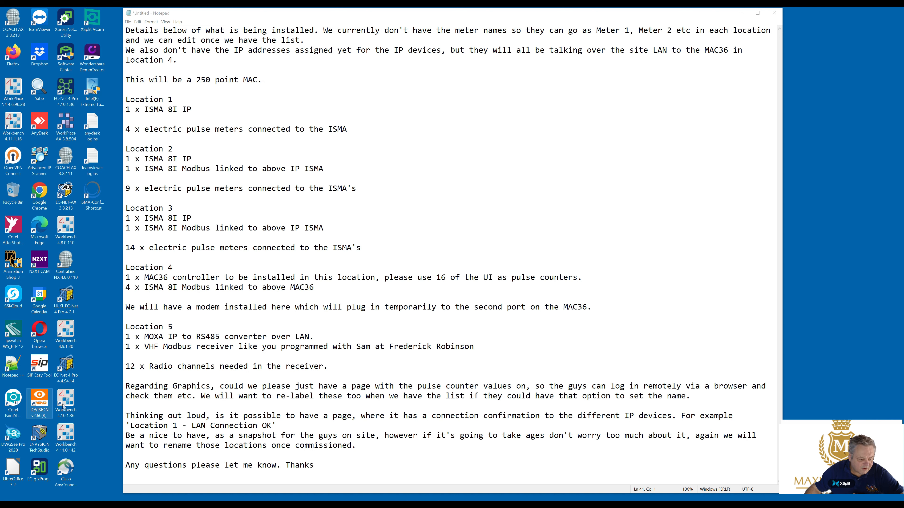
Launch Niagara Workbench 4.10.1.36 from the desktop and maximise its window.
double_click(70, 400)
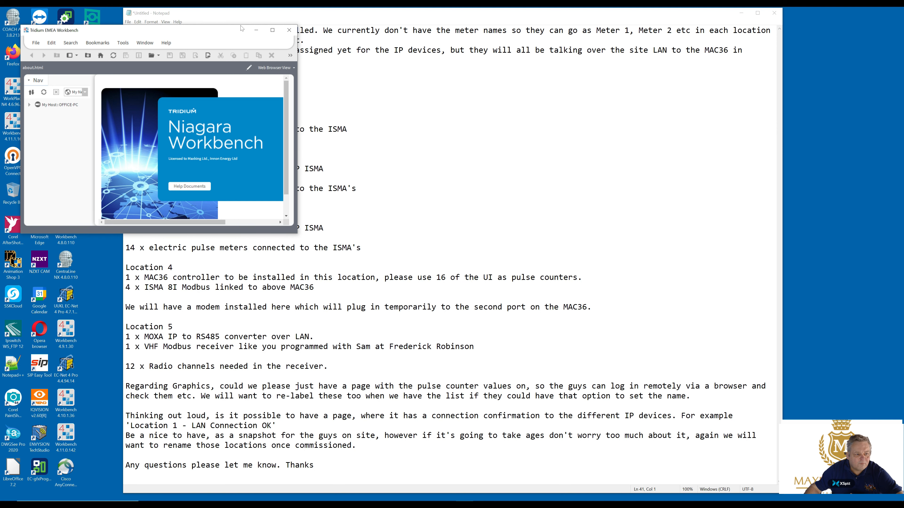
left_click(273, 31)
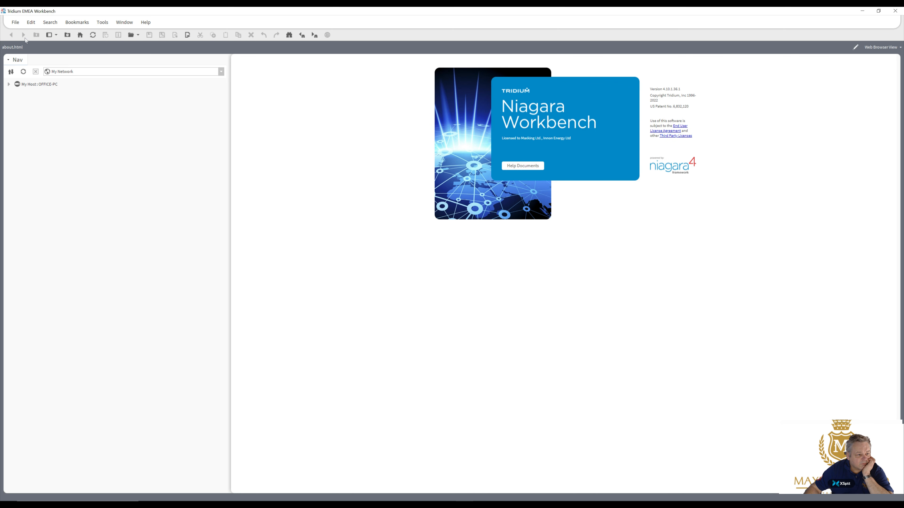
left_click(14, 25)
left_click(14, 25)
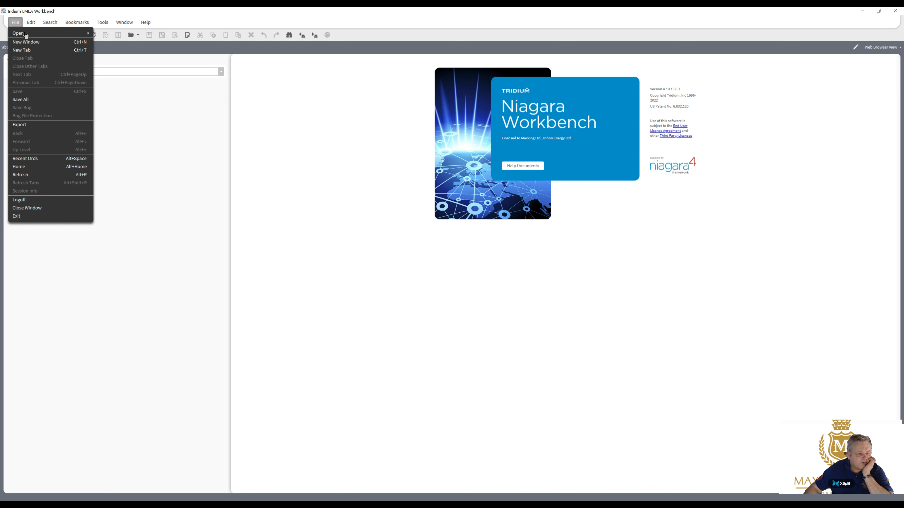
mouse_move(25, 35)
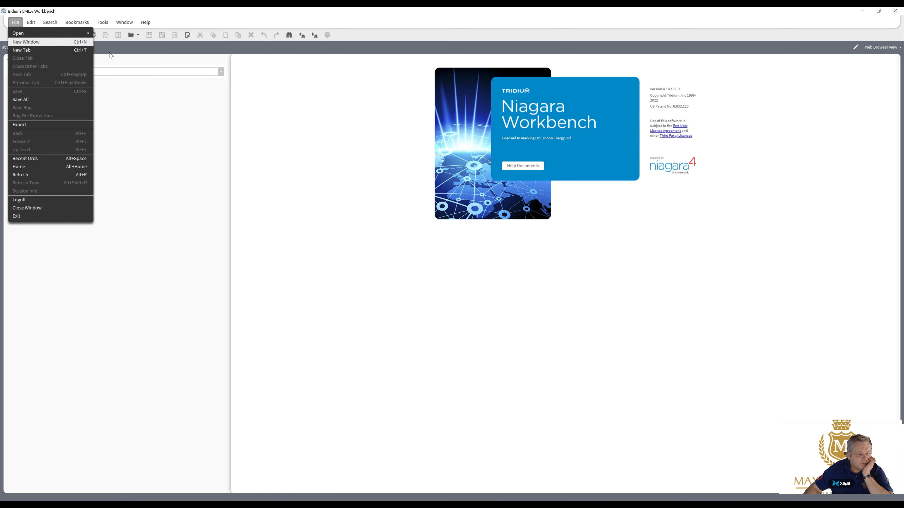
left_click(82, 28)
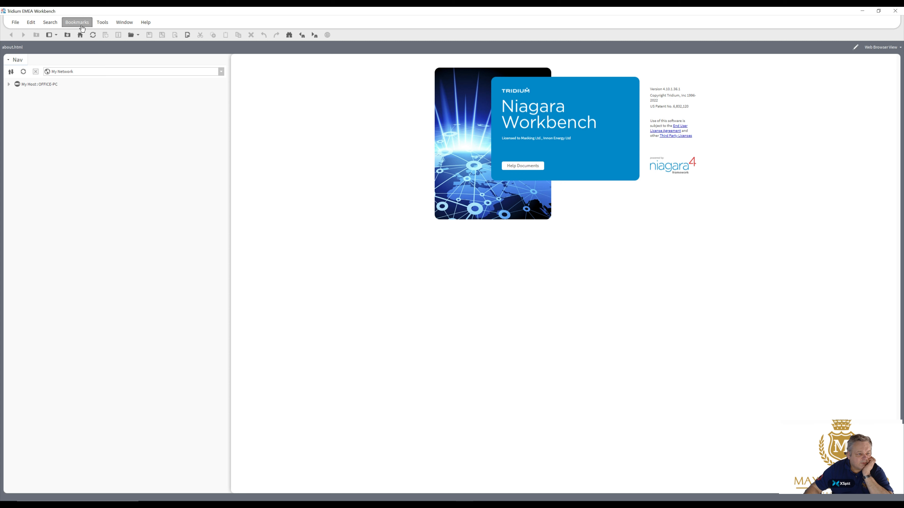
left_click(83, 28)
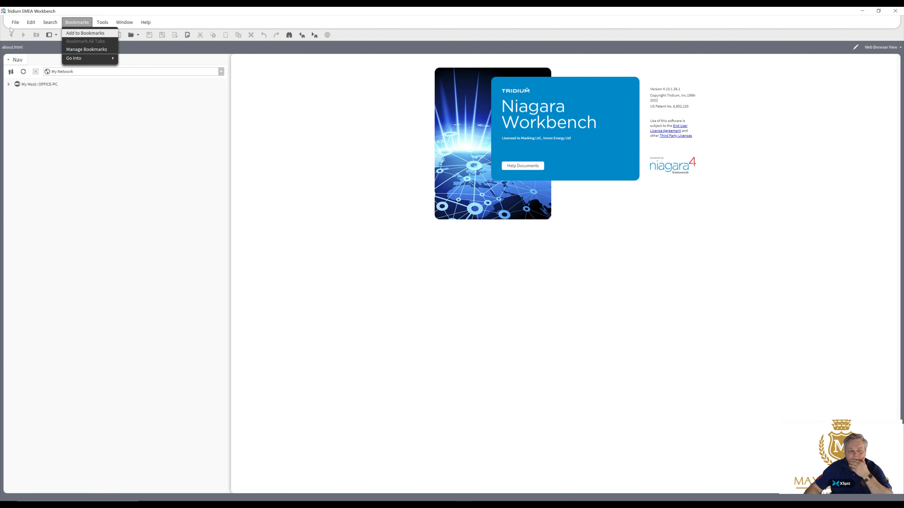
Open a Platform TLS connection to host 192.168.1.123 on port 5011 and accept the host's certificate.
left_click(16, 22)
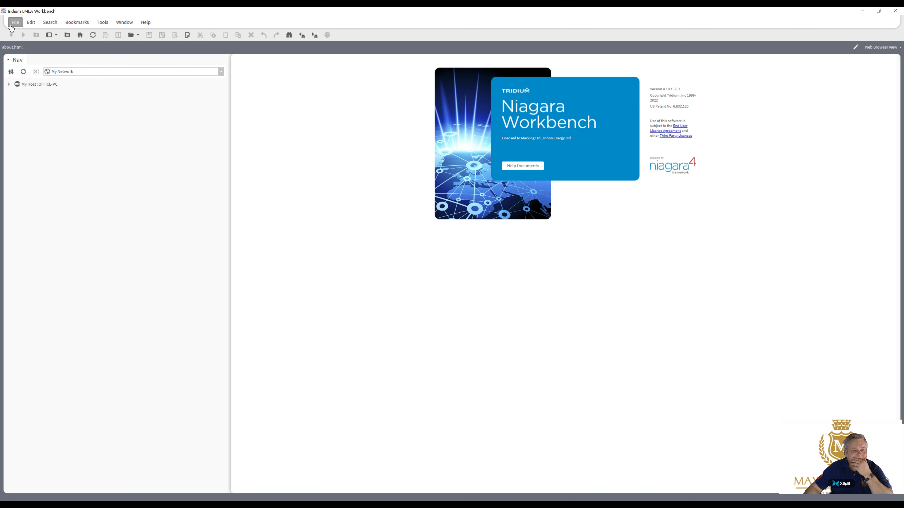
left_click(16, 22)
mouse_move(21, 35)
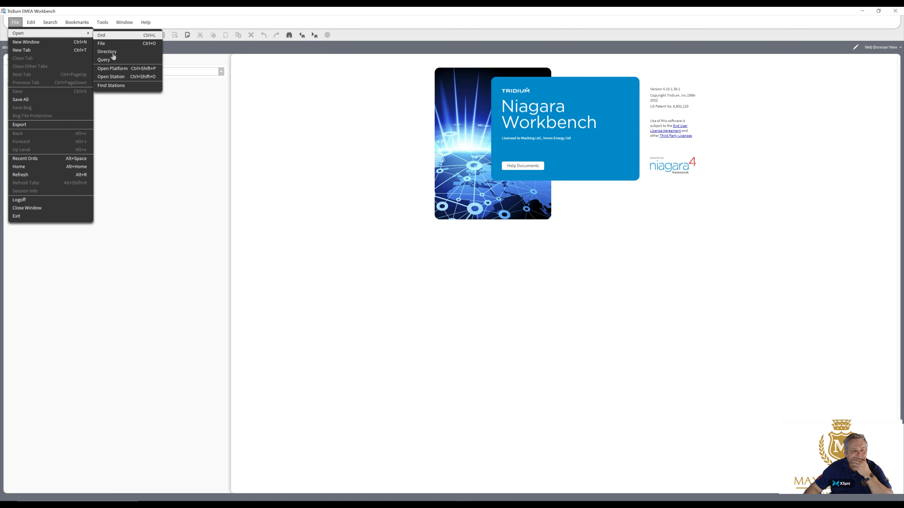
left_click(117, 70)
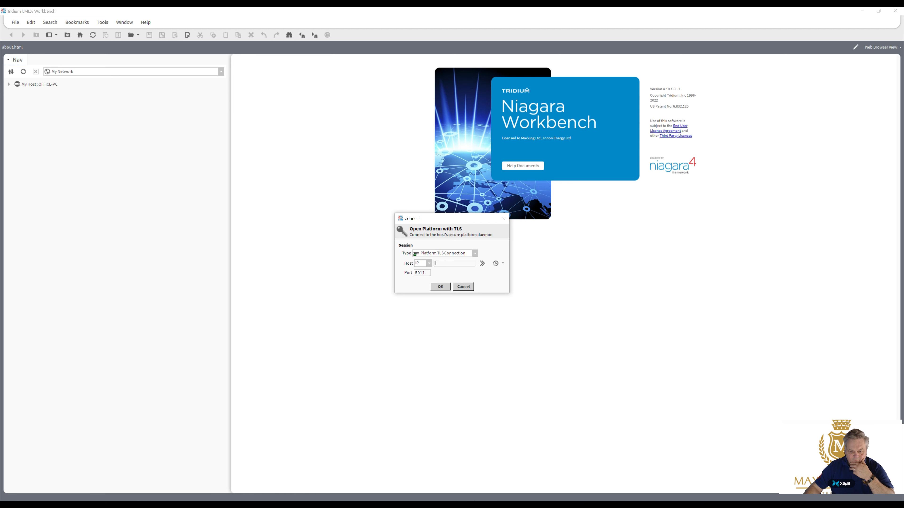
type("2.168.1.123")
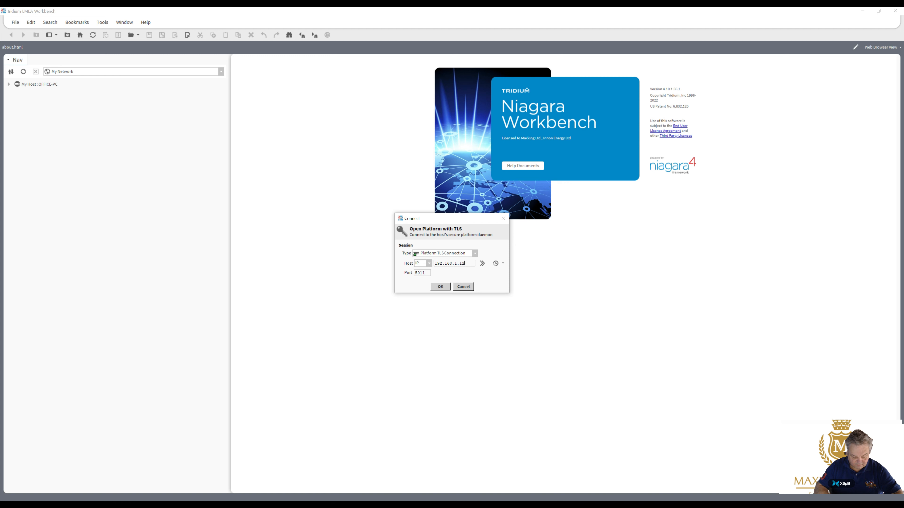
left_click(445, 287)
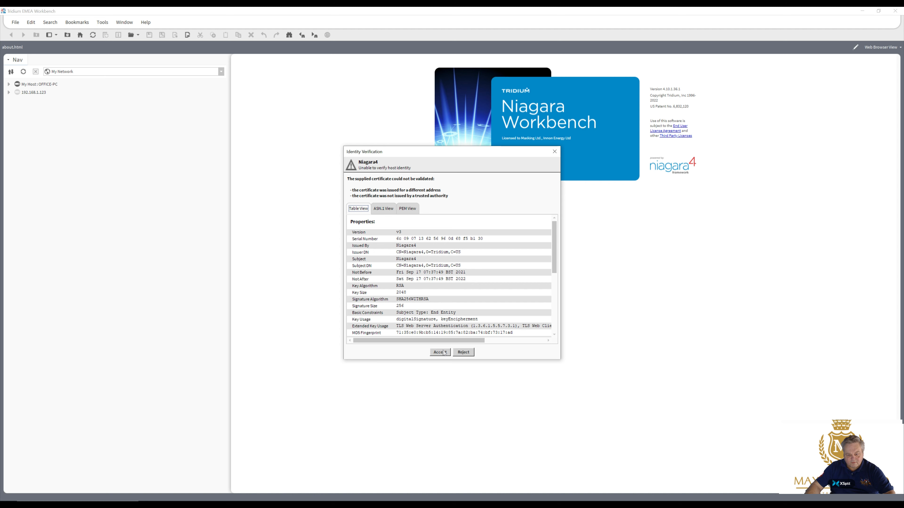
left_click(444, 352)
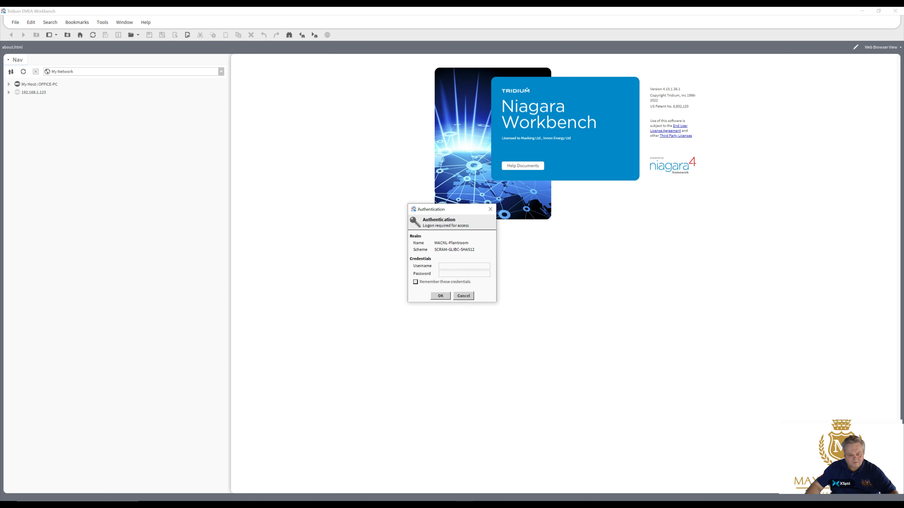
Log in to the platform with username admin and the account password.
type("admin")
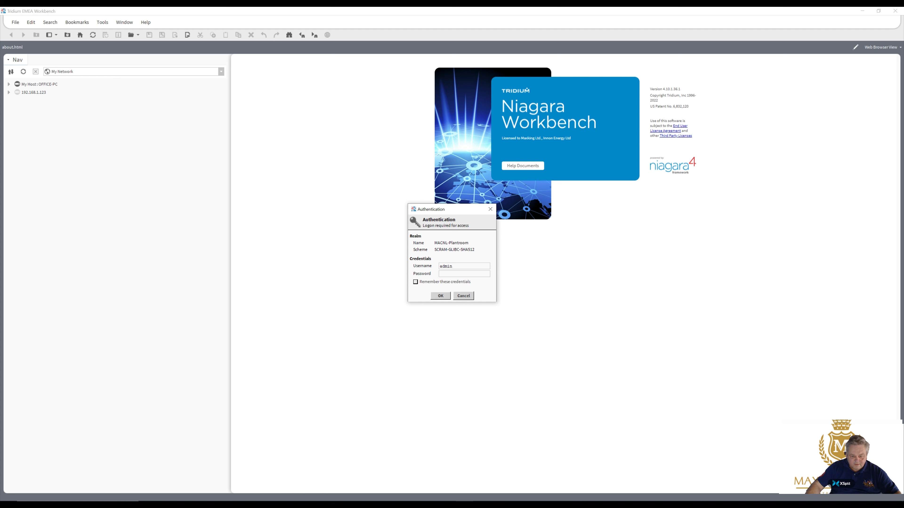
type("*********")
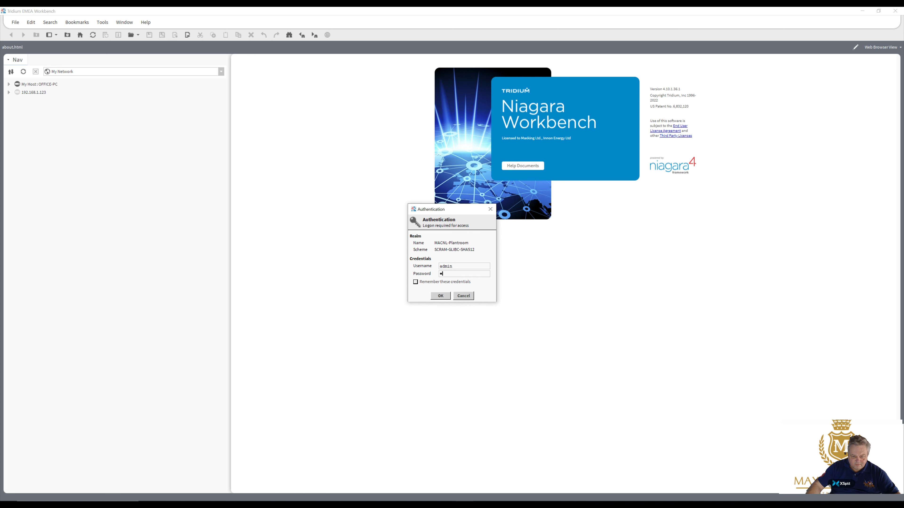
type("**")
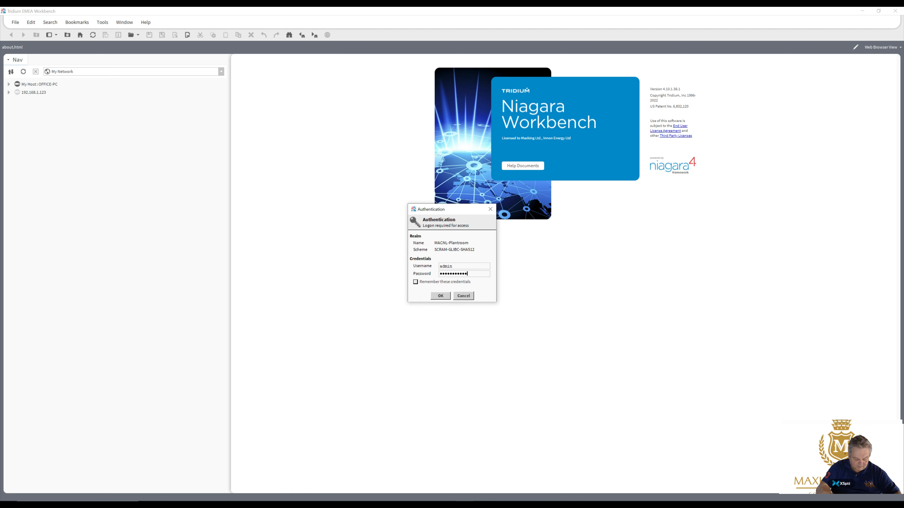
left_click(440, 297)
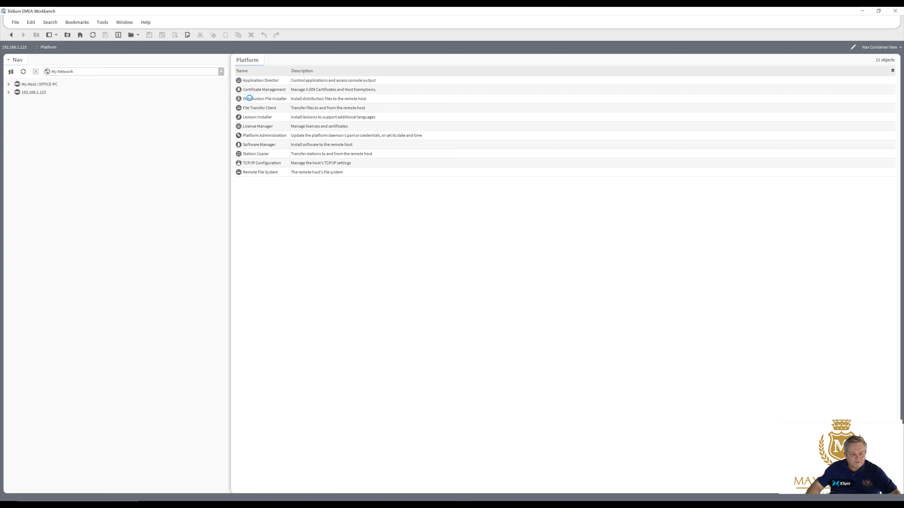
Install the clean distribution nre-clean-ISMA-B-MAC36-v2.0.dist on the controller, stopping its running applications, and close the installation report.
left_click(249, 98)
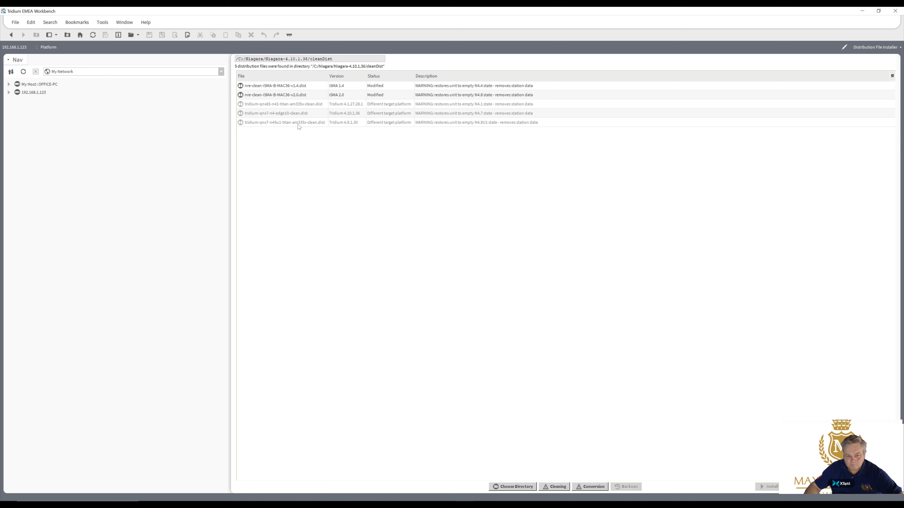
left_click(298, 95)
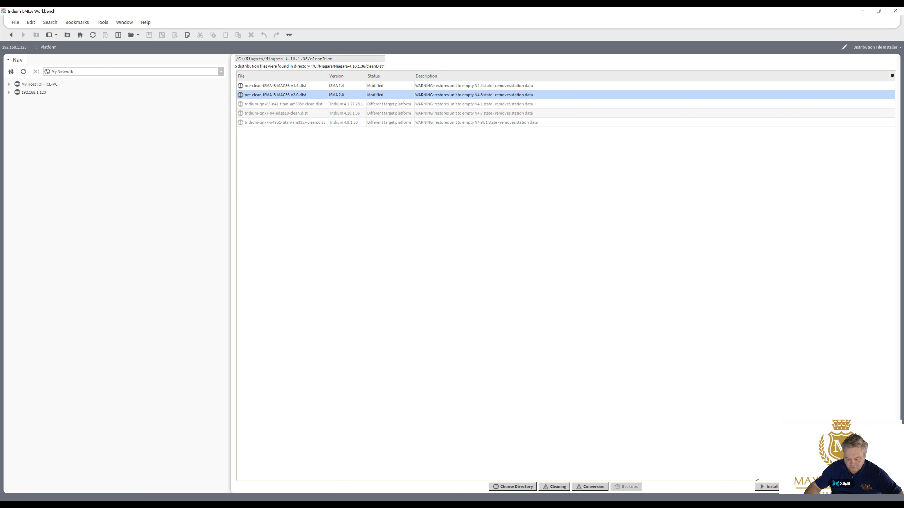
left_click(762, 490)
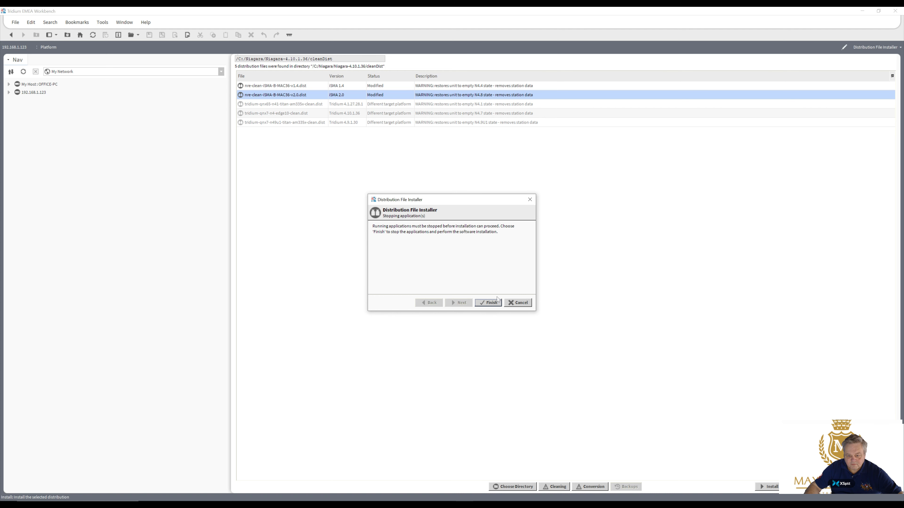
left_click(495, 303)
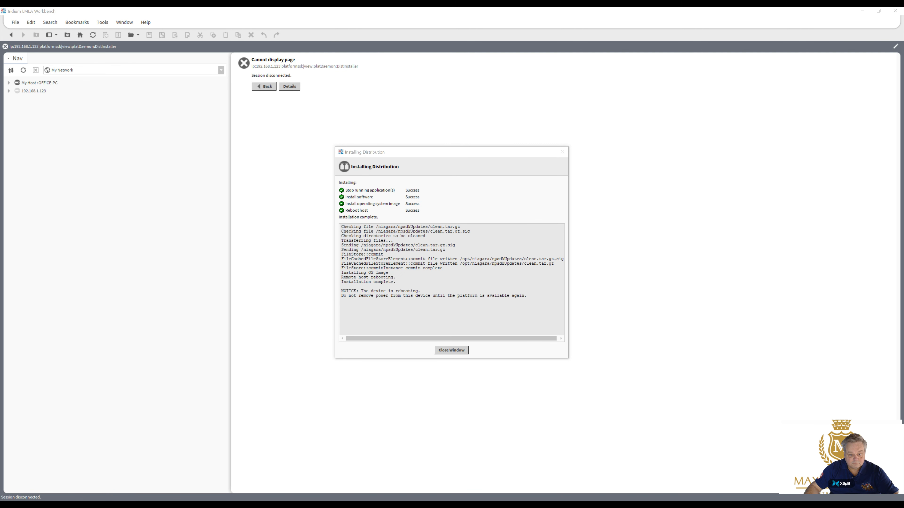
left_click(447, 350)
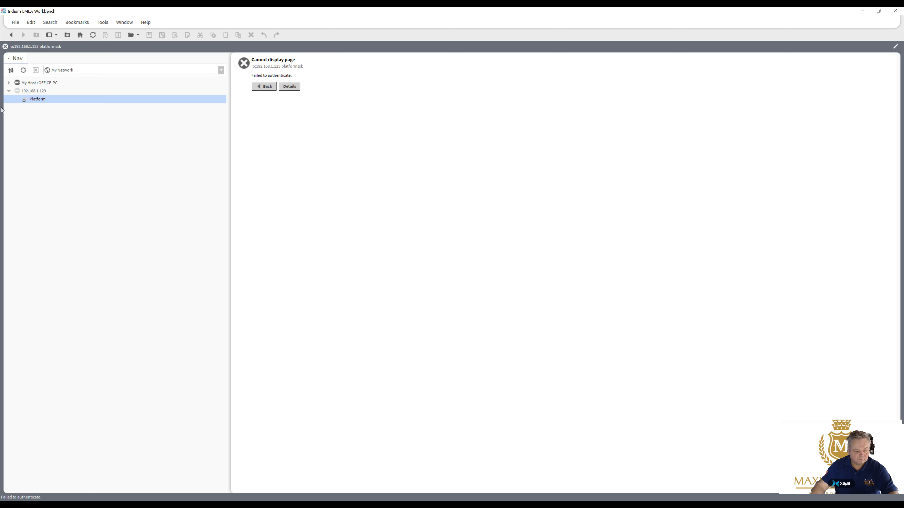
Reconnect to the platform at 192.168.1.123 with the default username tridium and its account password.
double_click(29, 100)
type("tridium")
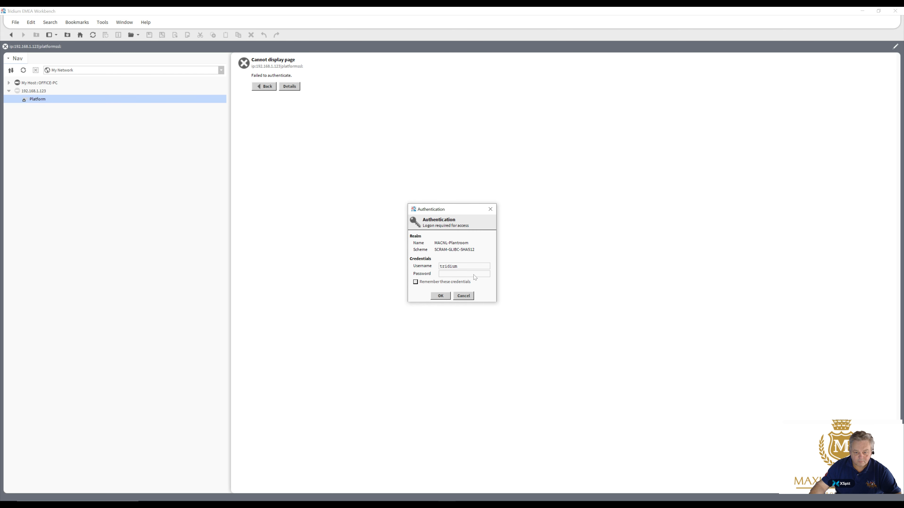
key("Tab")
type("•••••••")
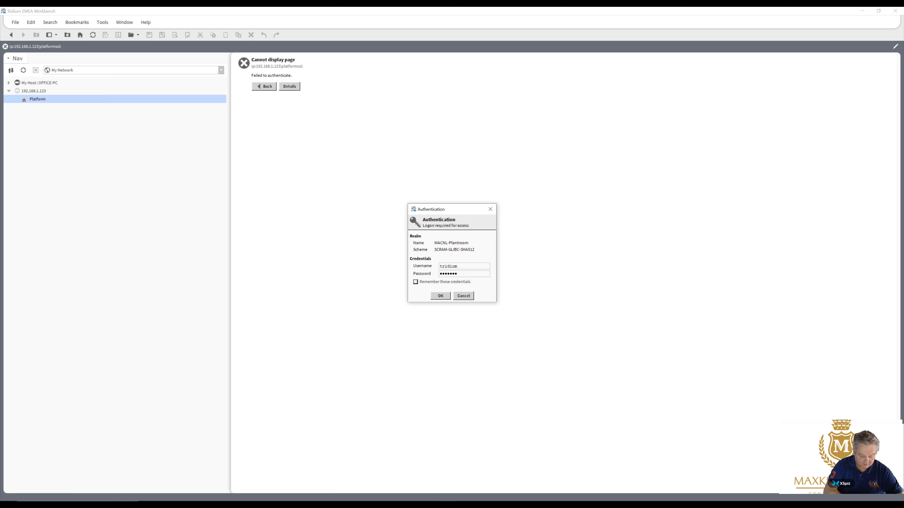
left_click(441, 296)
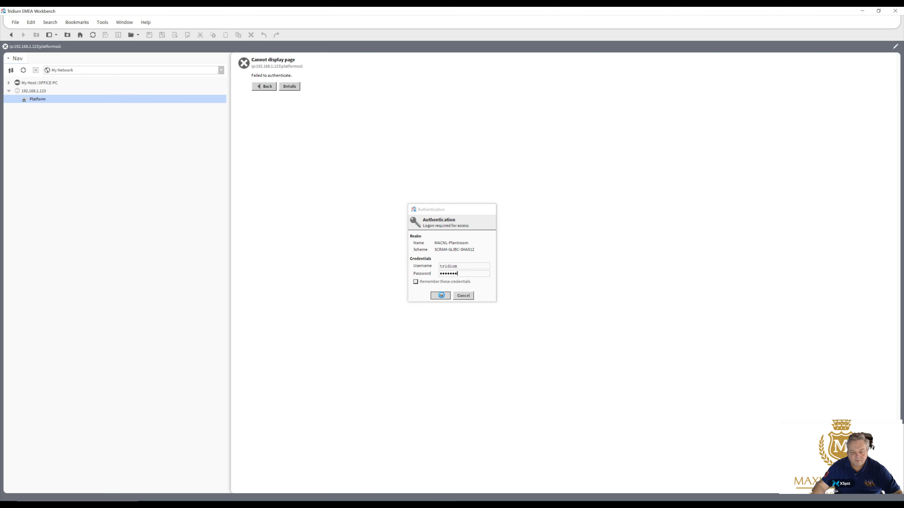
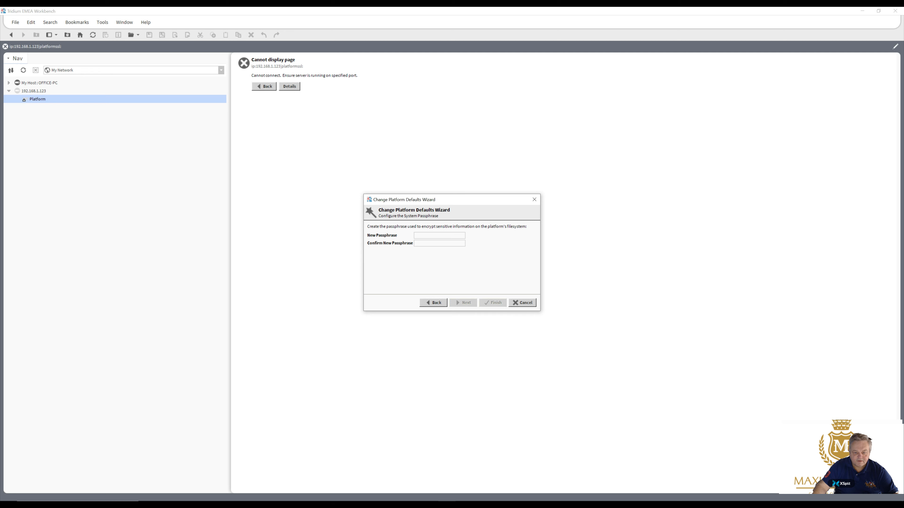
Enter and confirm a new system passphrase in the Change Platform Defaults Wizard.
type("••••••••••••")
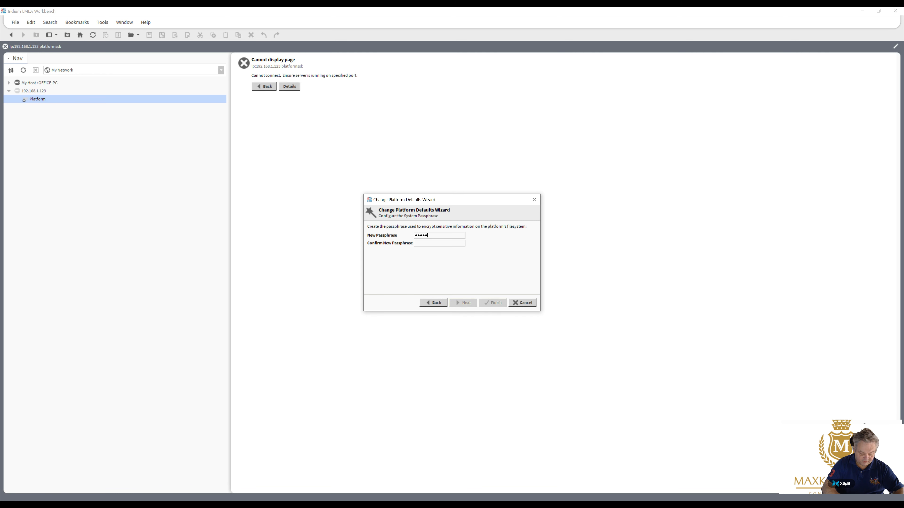
left_click(439, 243)
type("••••••••••••")
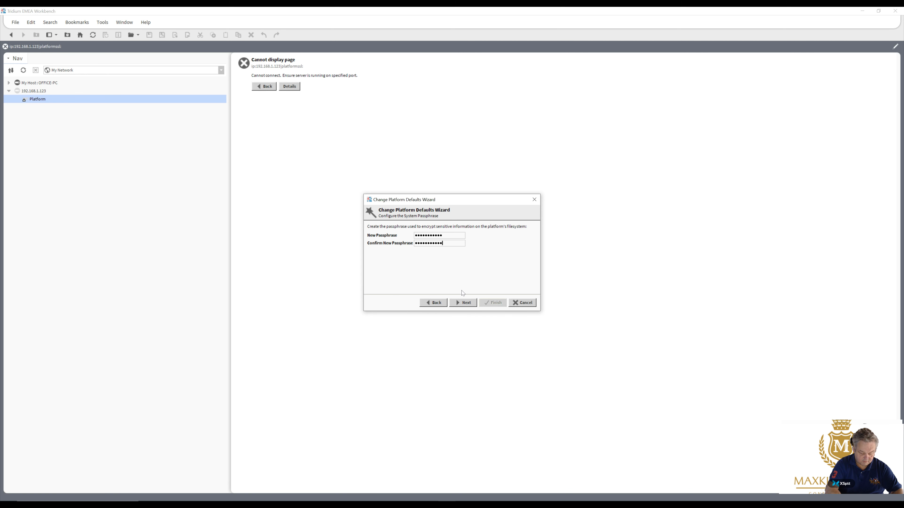
left_click(463, 302)
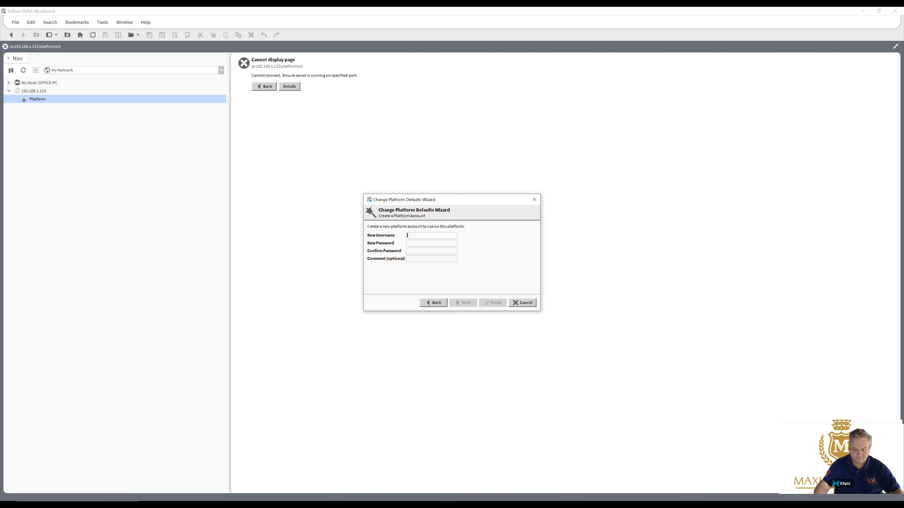
Create the platform account admin with a new, confirmed password and finish the platform defaults wizard.
type("admin")
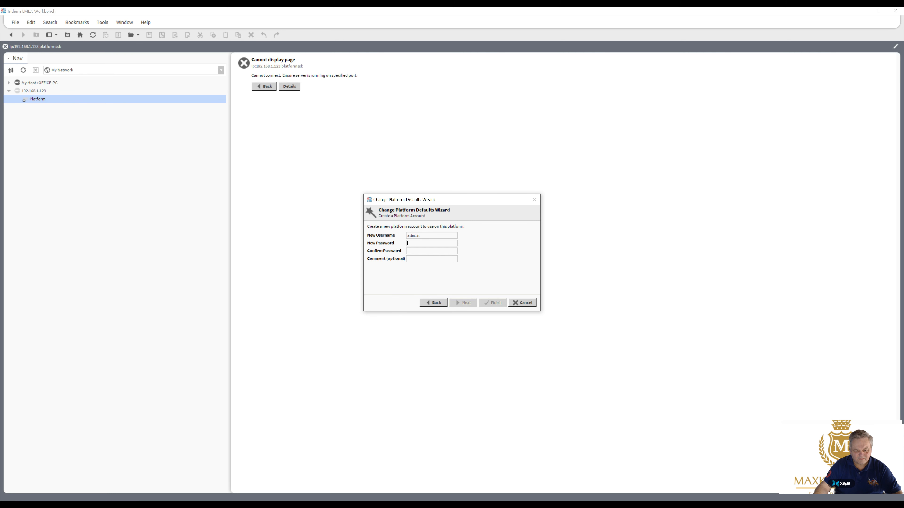
type("••••••••••")
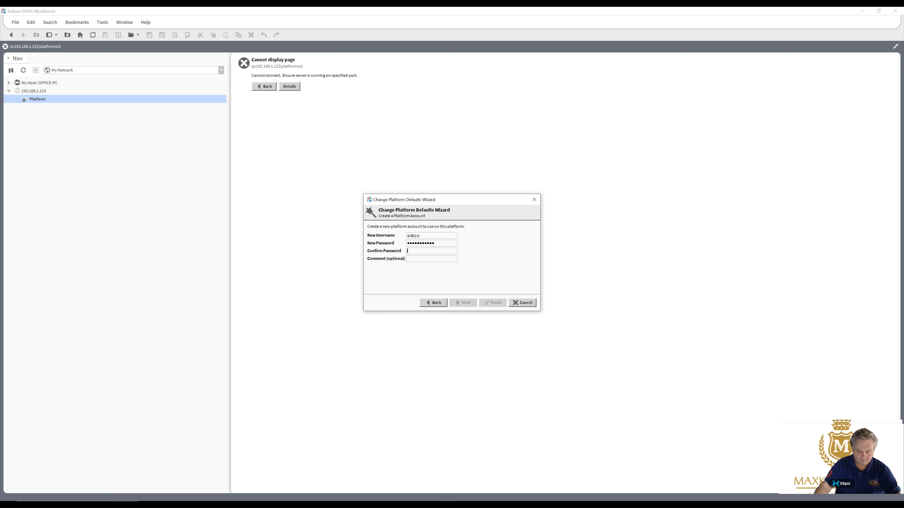
type("•••••••••••")
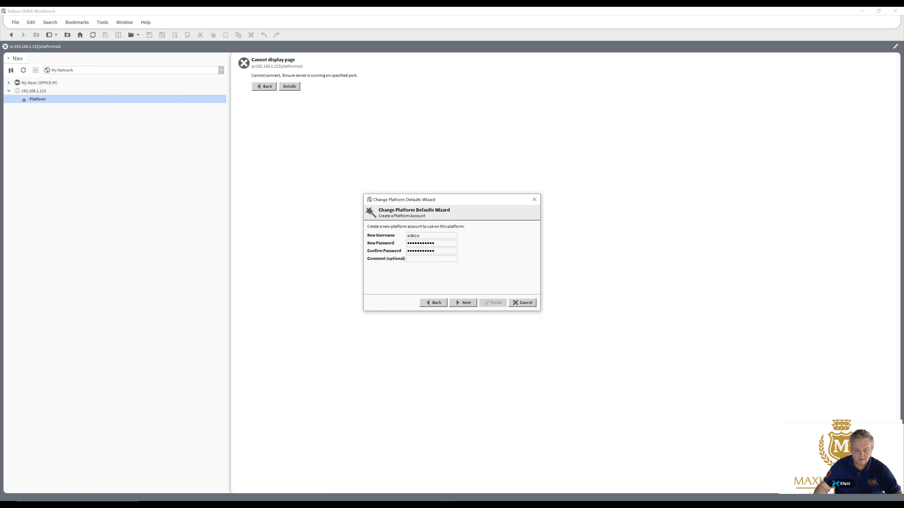
left_click(407, 259)
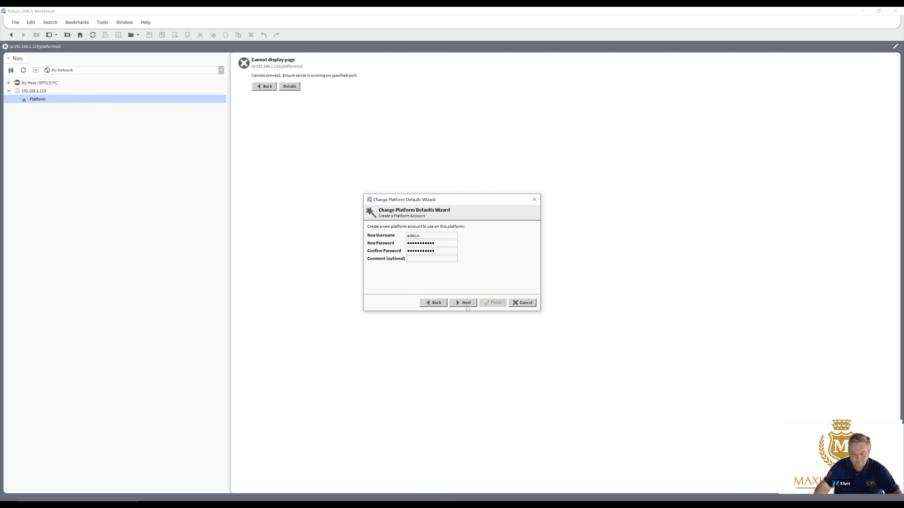
left_click(466, 305)
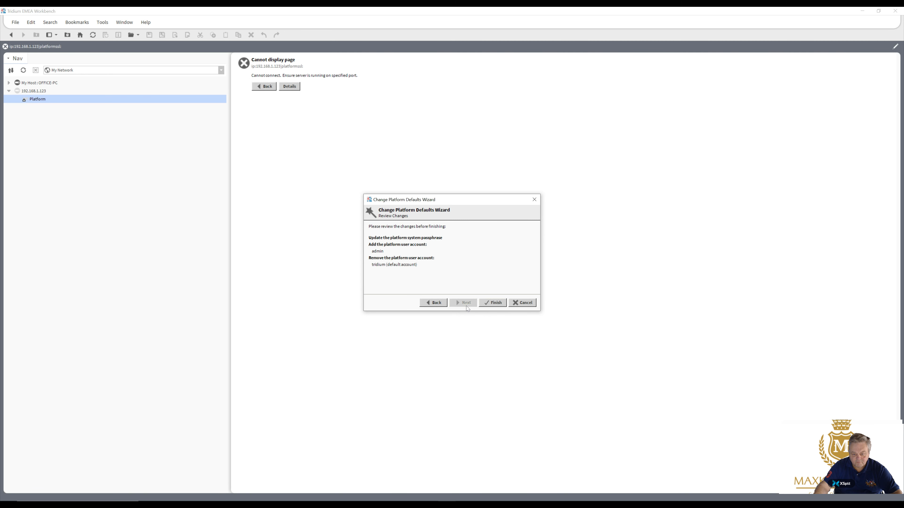
left_click(490, 306)
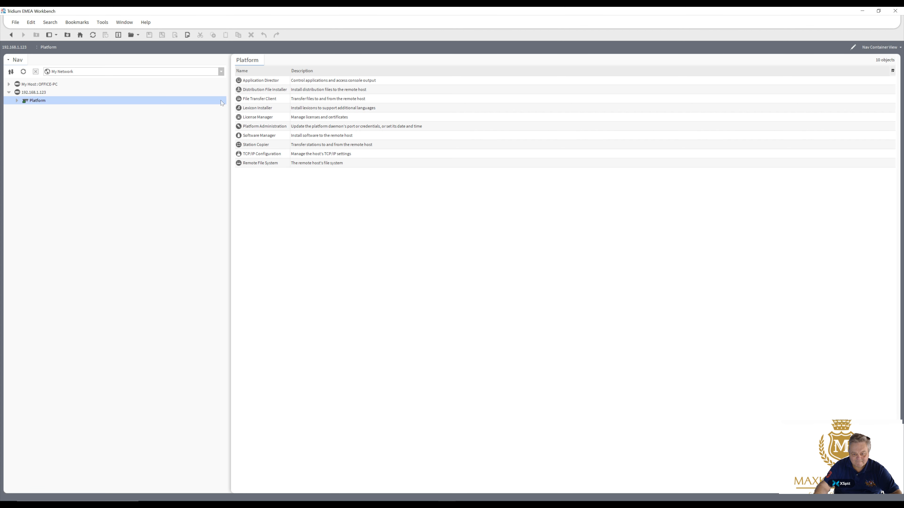
Start the Commissioning wizard from Platform Administration and include syncing with the local system date and time.
double_click(253, 126)
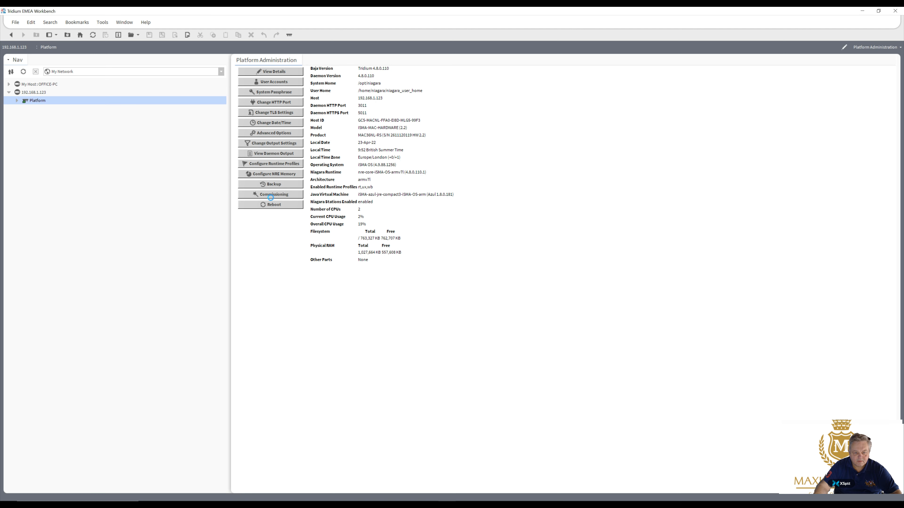
left_click(271, 197)
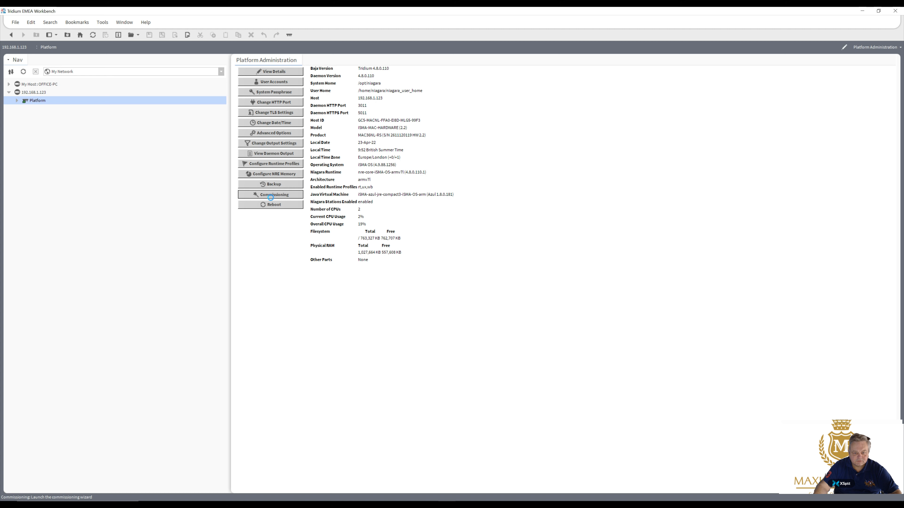
left_click(271, 196)
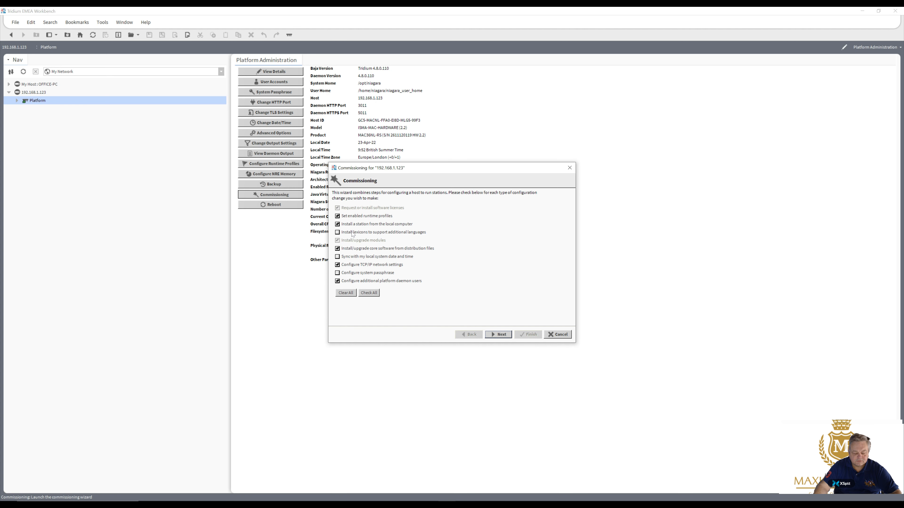
left_click(361, 257)
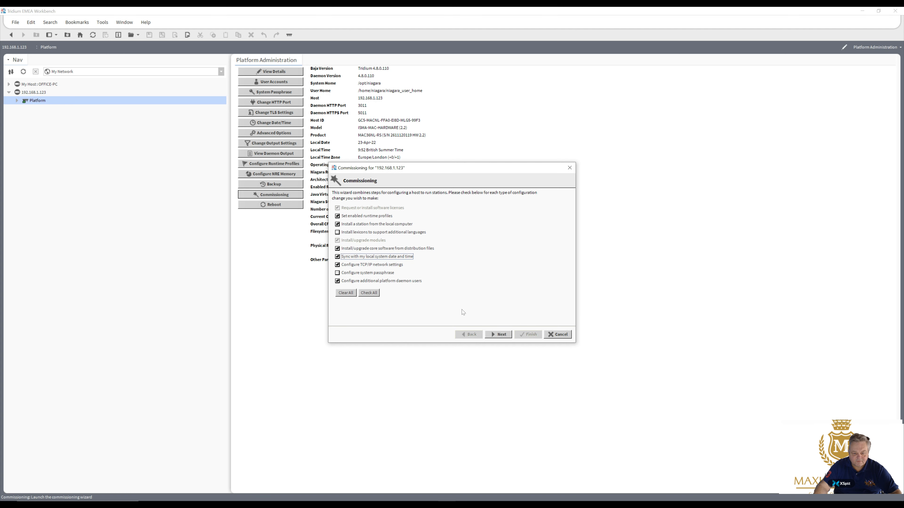
left_click(508, 335)
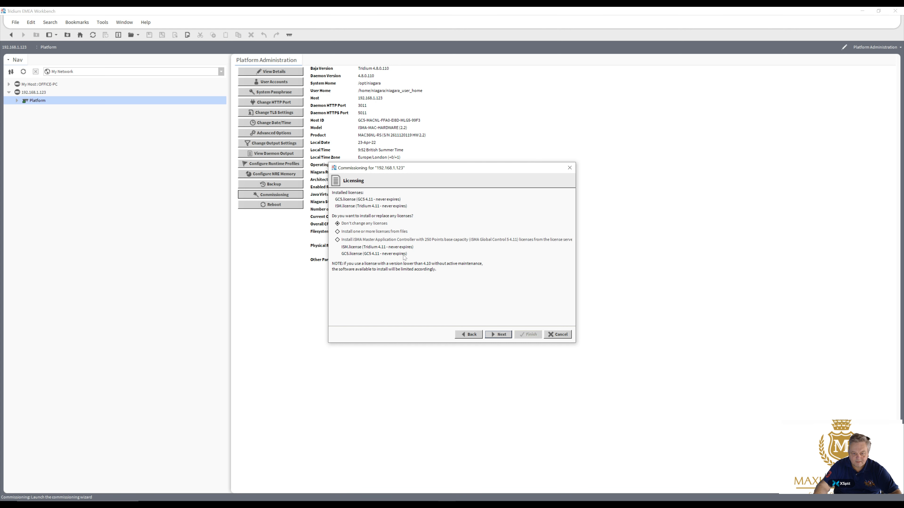
Choose to install the iSMA Master Application Controller licenses from the license server and accept the default runtime profile, station and software selections.
left_click(366, 240)
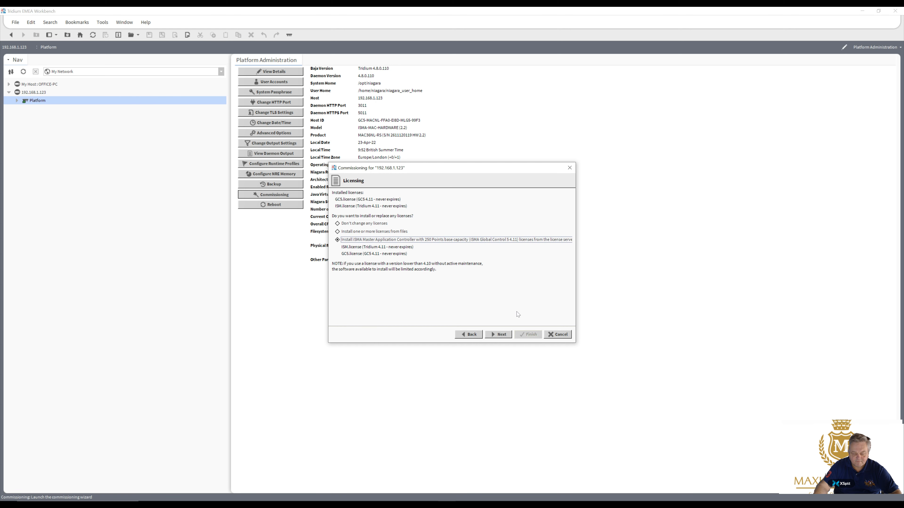
left_click(499, 335)
left_click(499, 334)
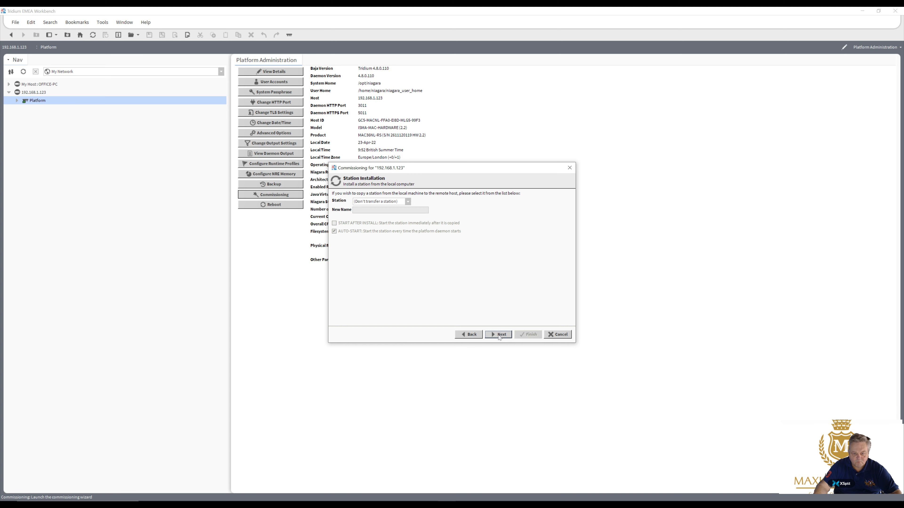
left_click(499, 336)
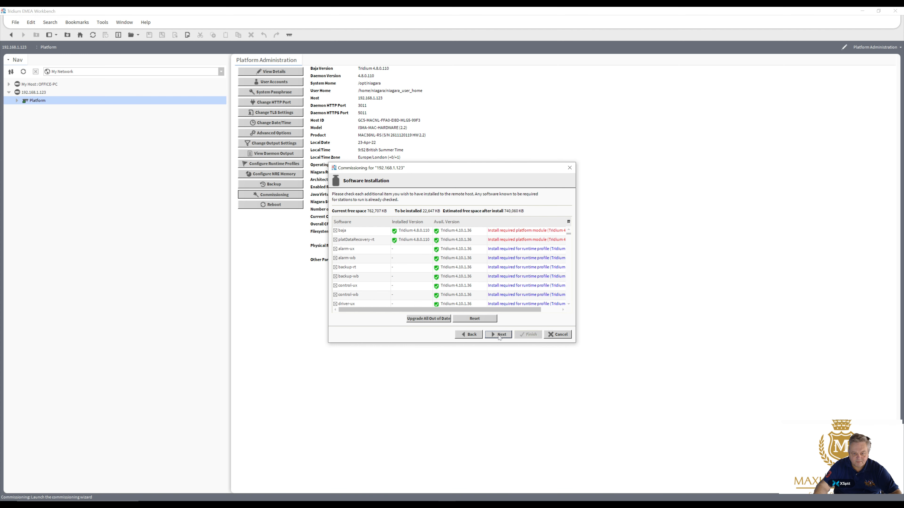
left_click(498, 335)
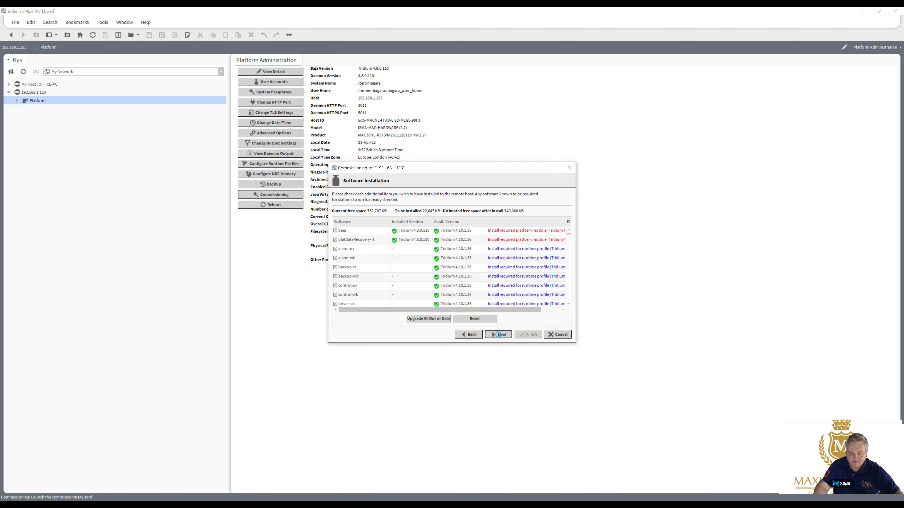
left_click(499, 335)
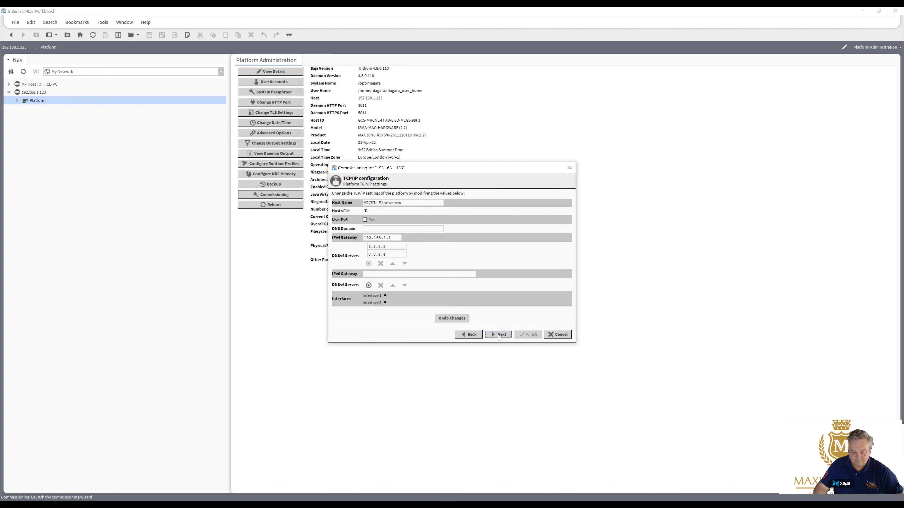
Check Interface 2, keep the TCP/IP settings and platform users, then run the commissioning and close its completion report.
left_click(385, 303)
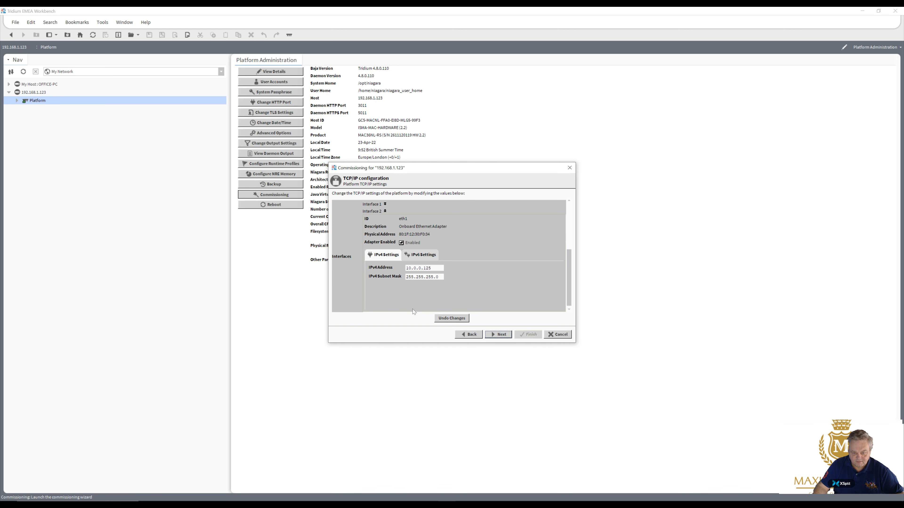
left_click(498, 334)
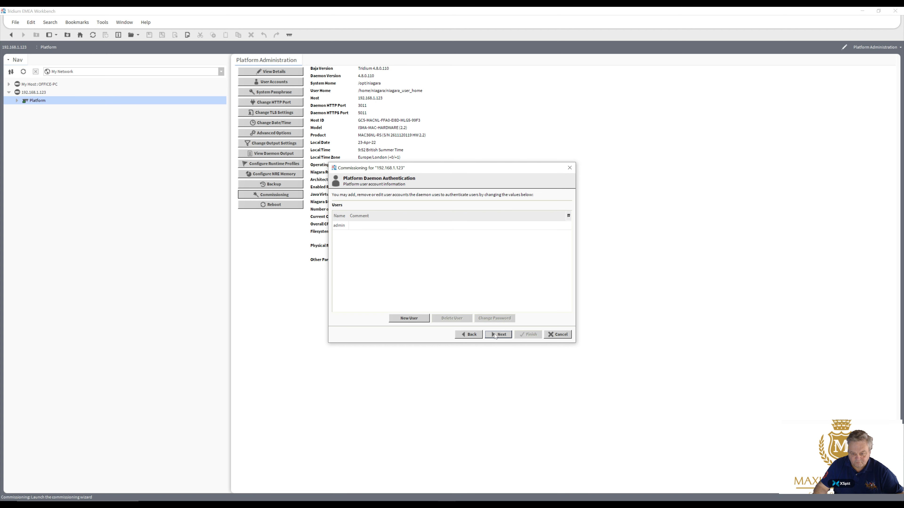
left_click(498, 335)
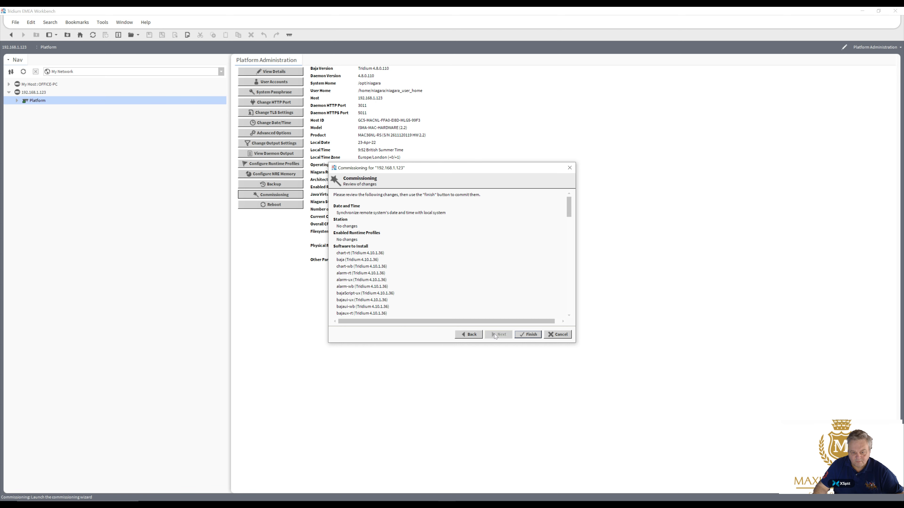
left_click(529, 334)
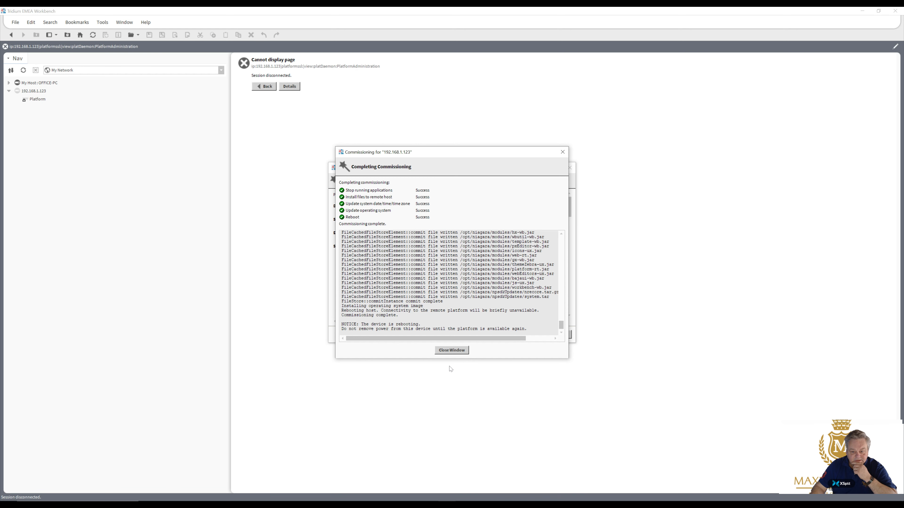
left_click(451, 350)
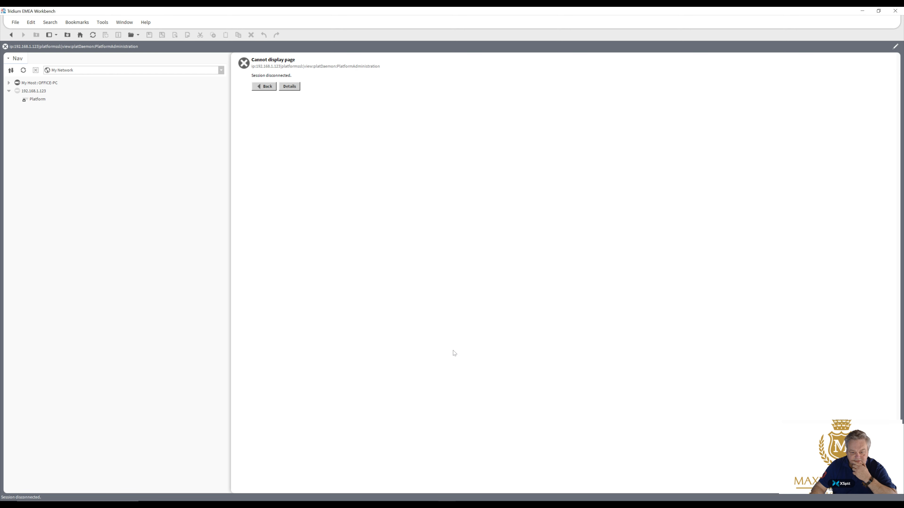
Start a new station named QueensSquare from the NewControllerStation.ntpl template.
left_click(102, 23)
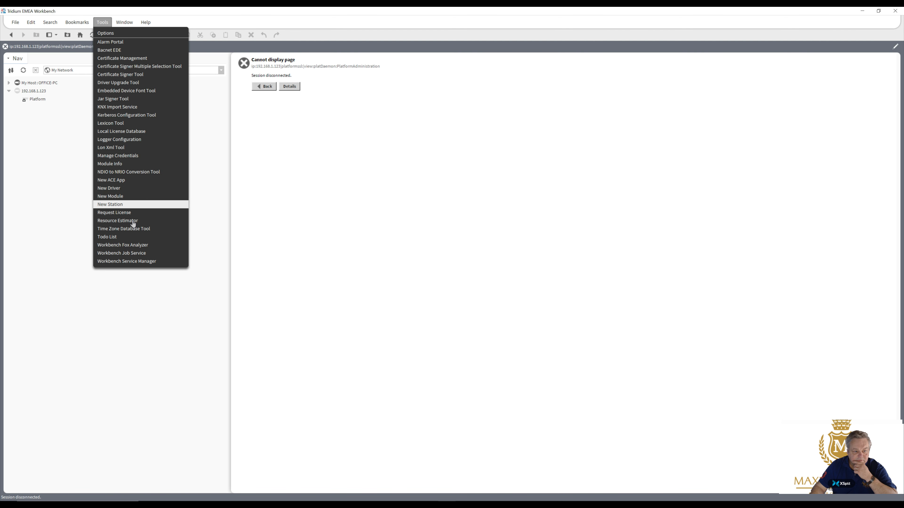
left_click(132, 206)
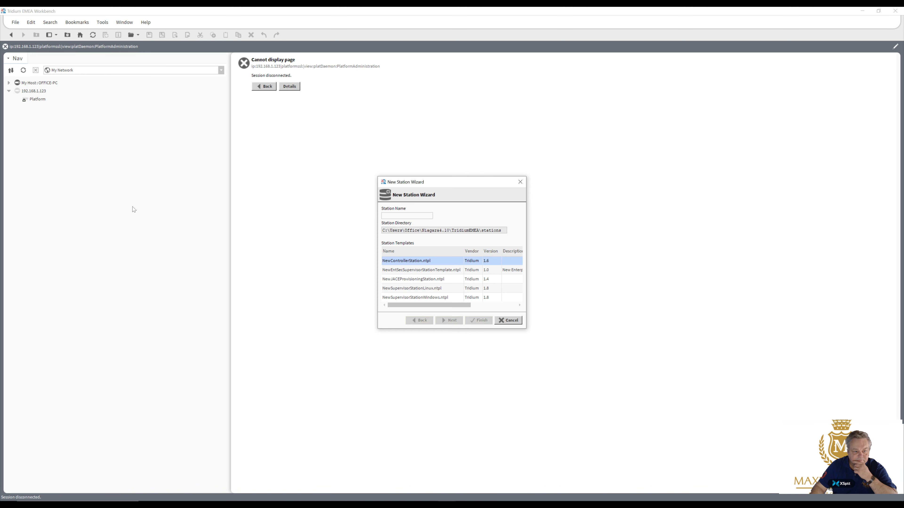
type("Queen")
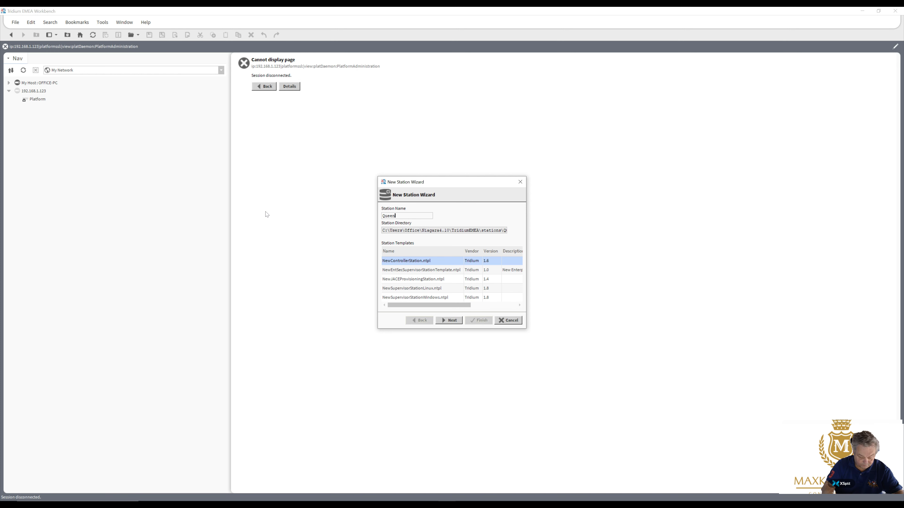
type("sSquare")
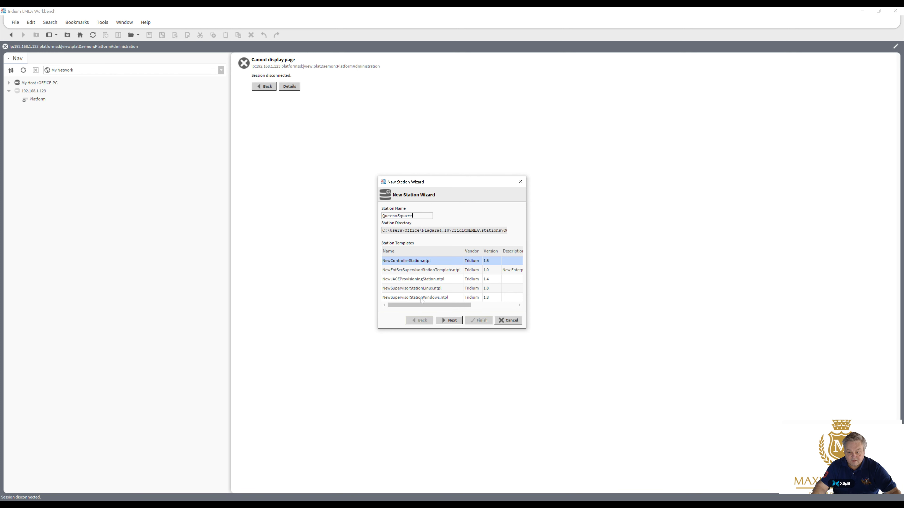
left_click(449, 320)
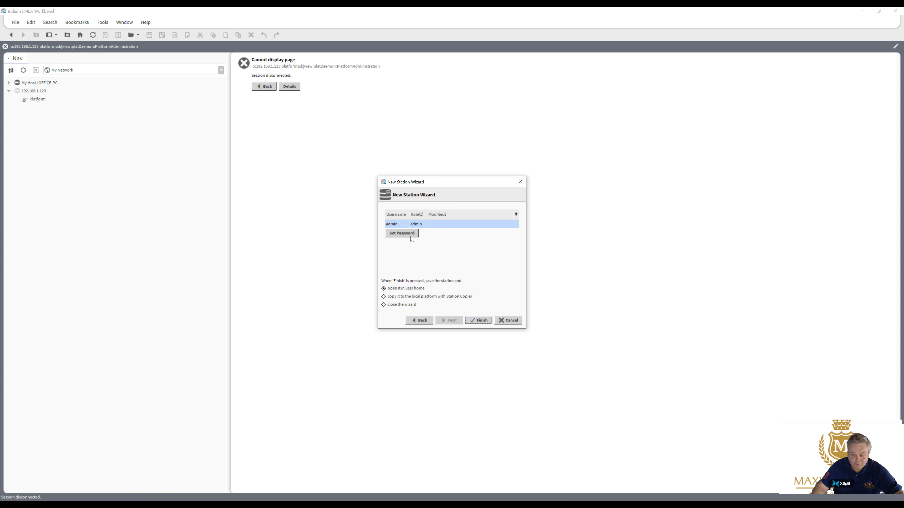
Set and confirm the station's admin password and finish the New Station Wizard, opening the station in user home.
left_click(402, 234)
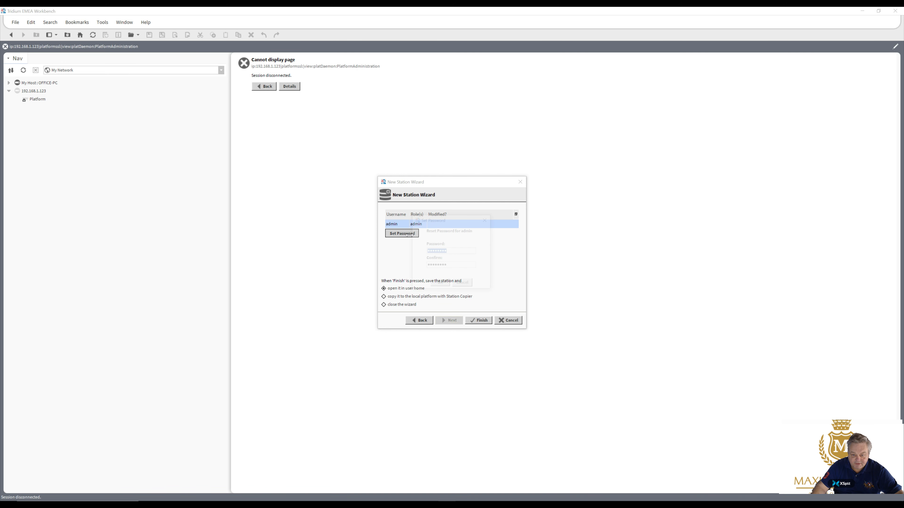
type("•••••••••")
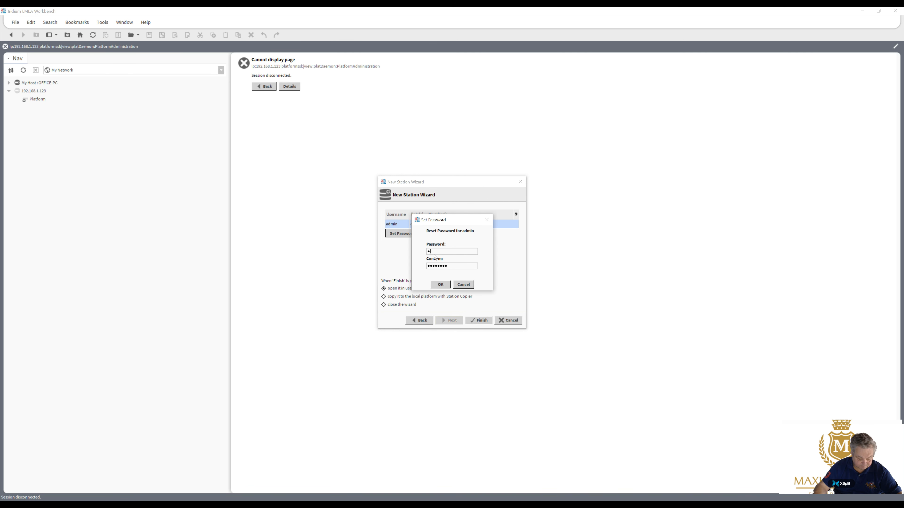
type("••")
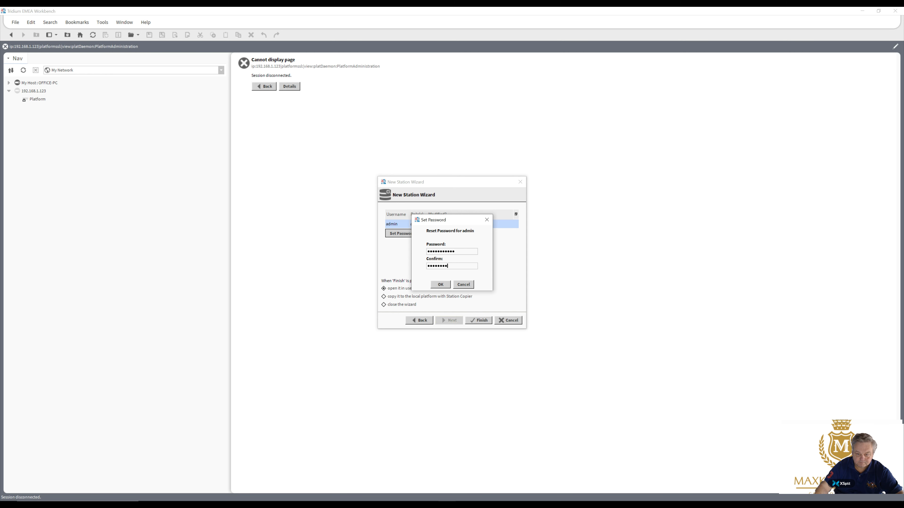
left_click_drag(448, 267, 404, 266)
type("••••••••••••")
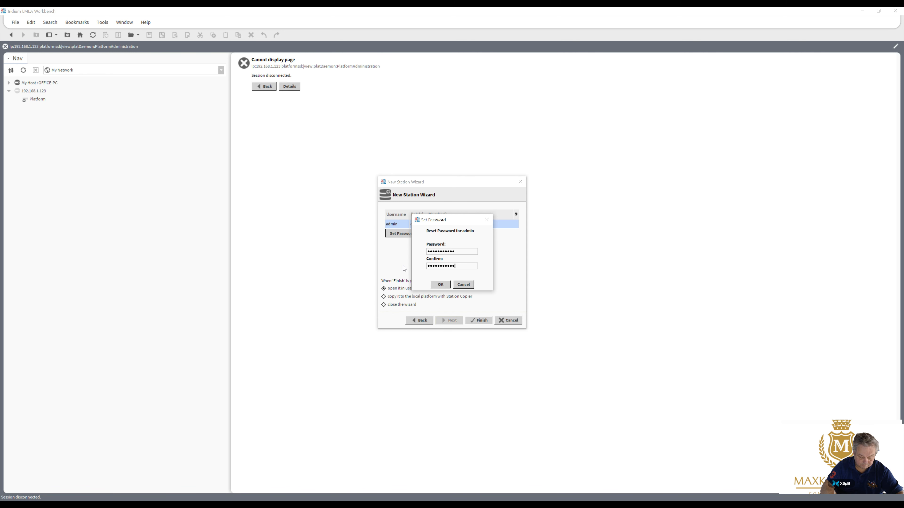
left_click(438, 285)
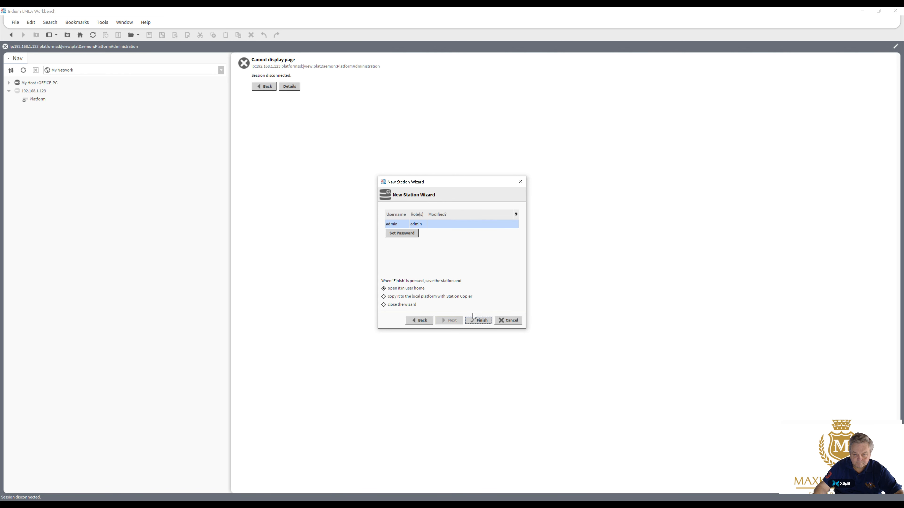
left_click(482, 325)
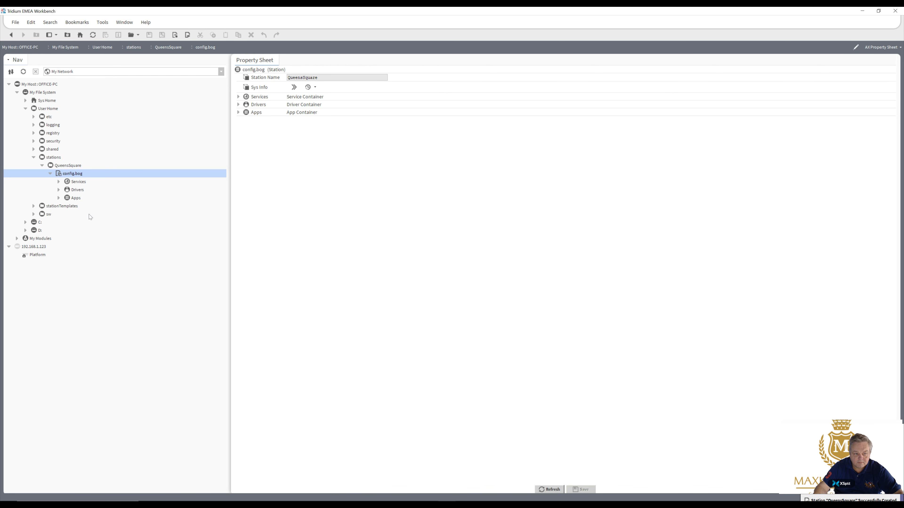
Add an enabled Isma Io Network named IsmaIoNetwork to the QueensSquare station's Drivers container.
left_click(59, 190)
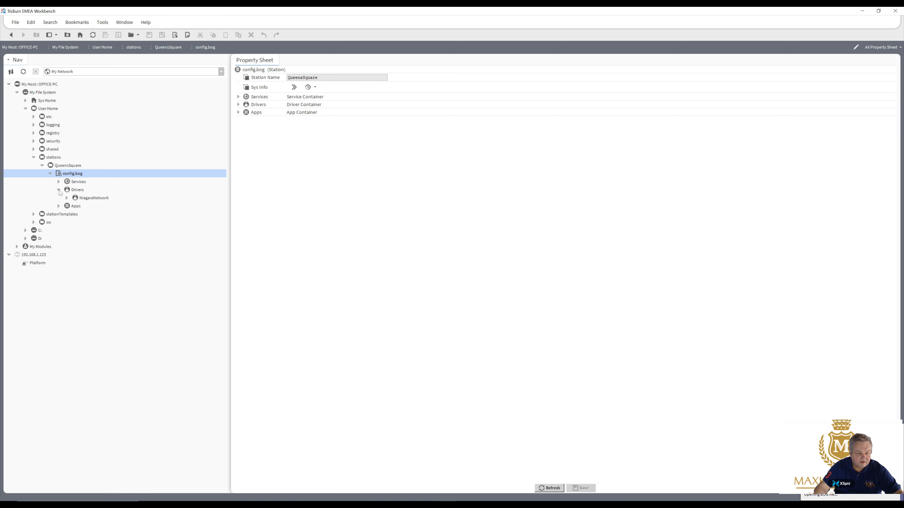
double_click(79, 192)
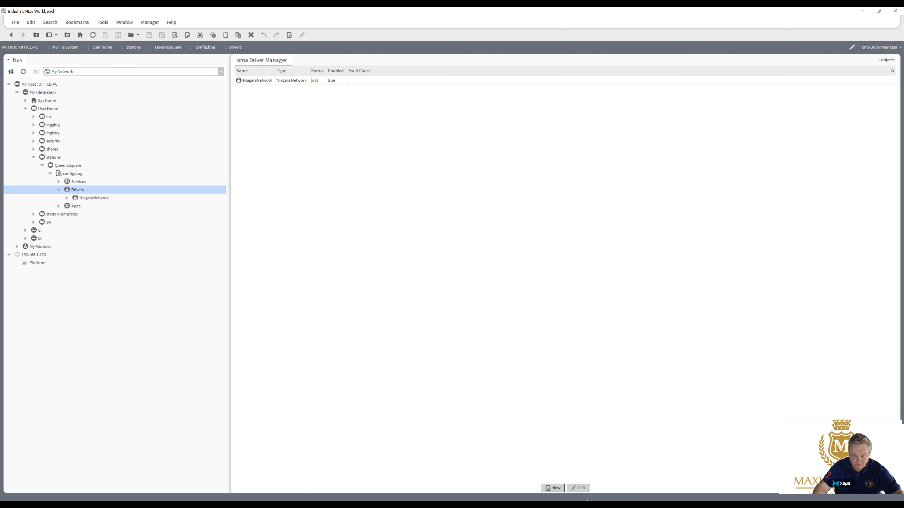
left_click(559, 489)
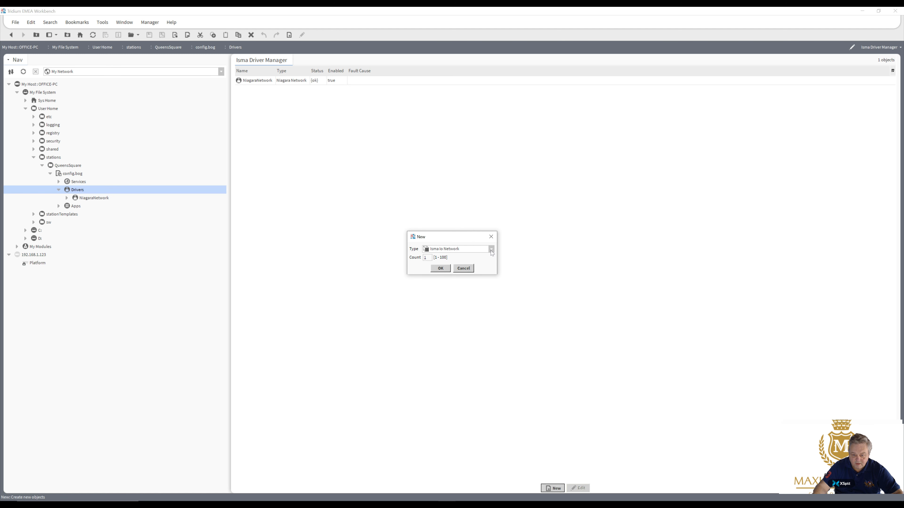
left_click(445, 269)
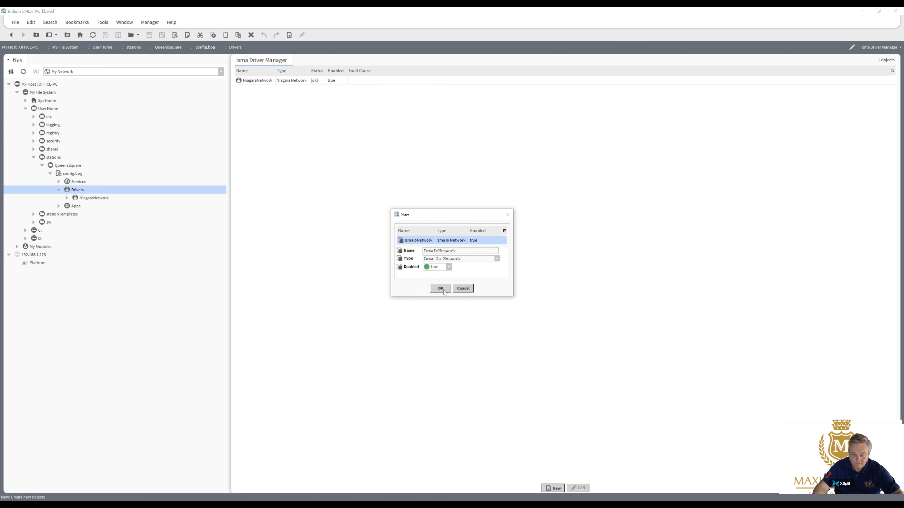
left_click(441, 289)
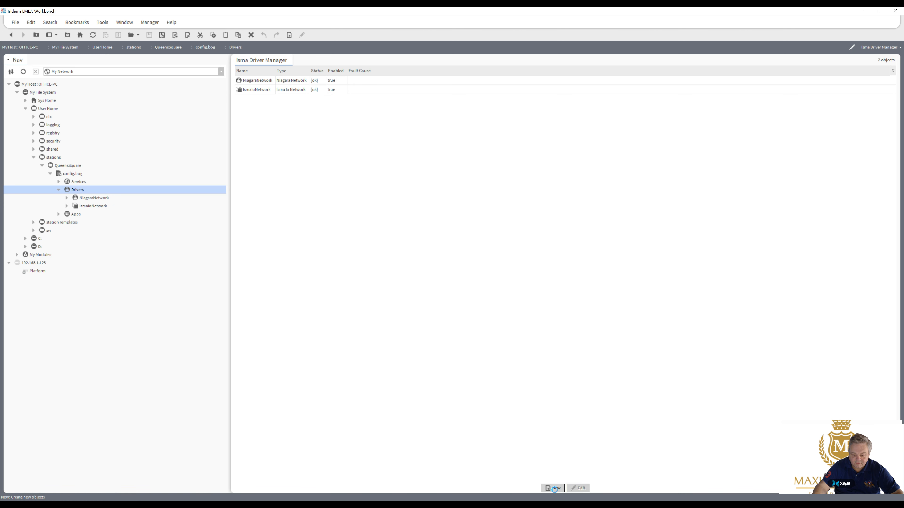
Add one enabled Modbus Tcp Network named ModbusTcpNetwork to the QueensSquare station's Drivers container.
left_click(553, 489)
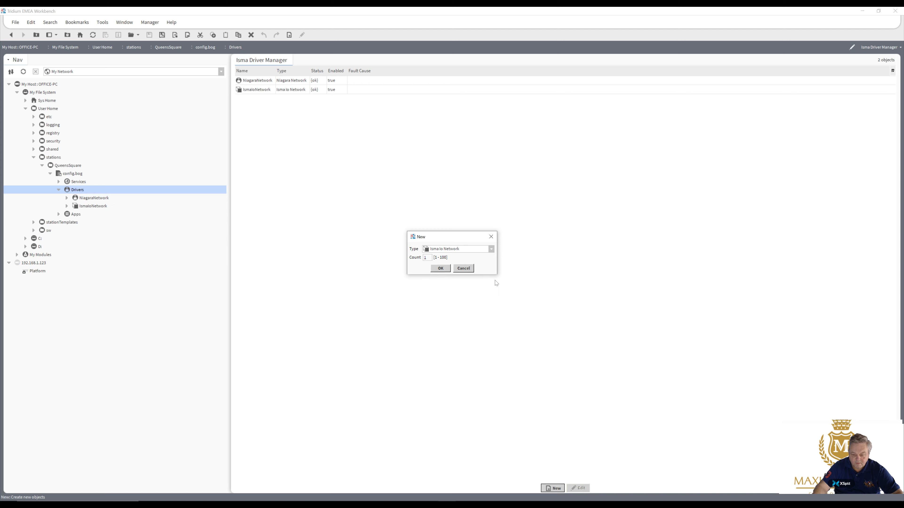
left_click(491, 249)
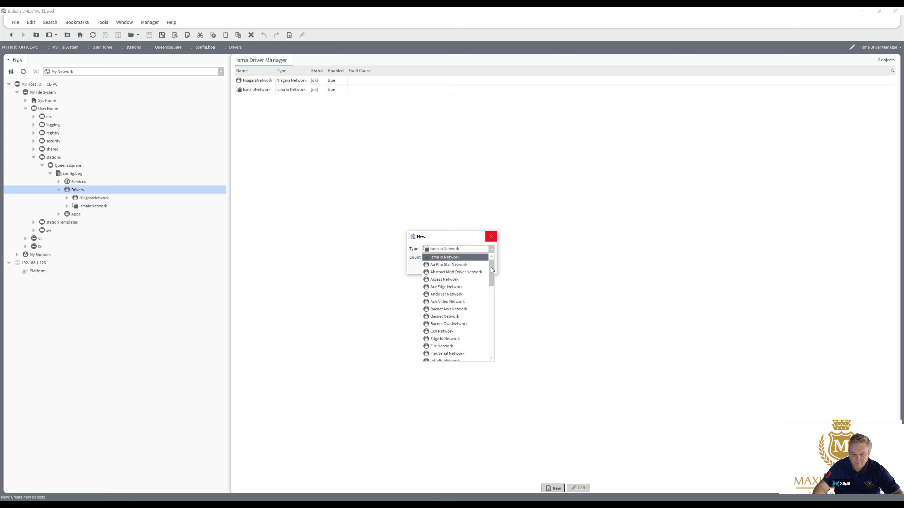
left_click_drag(492, 276, 493, 298)
scroll(492, 296, "down", 2)
scroll(492, 297, "down", 2)
scroll(492, 300, "down", 2)
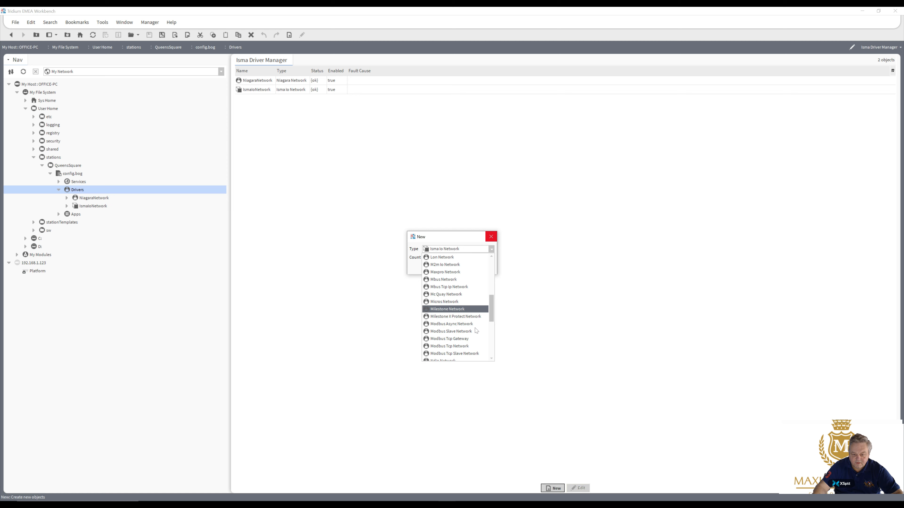
left_click(453, 349)
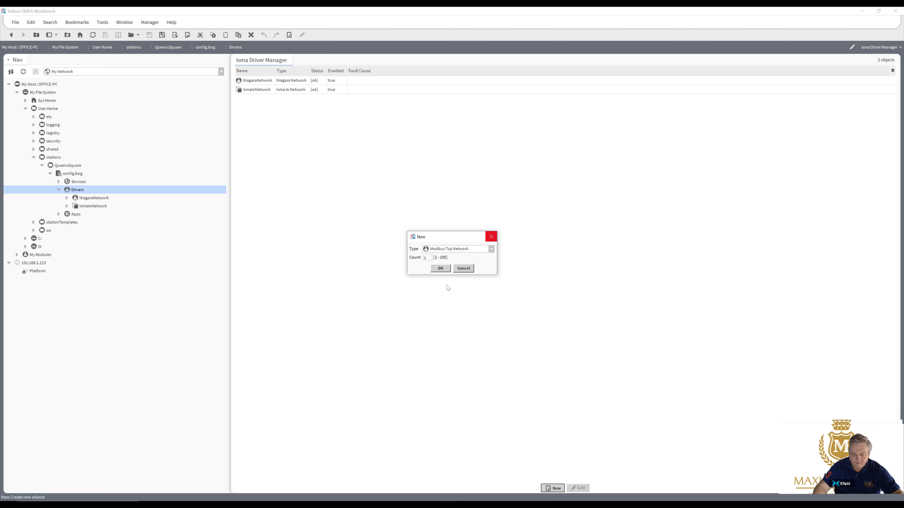
left_click(441, 271)
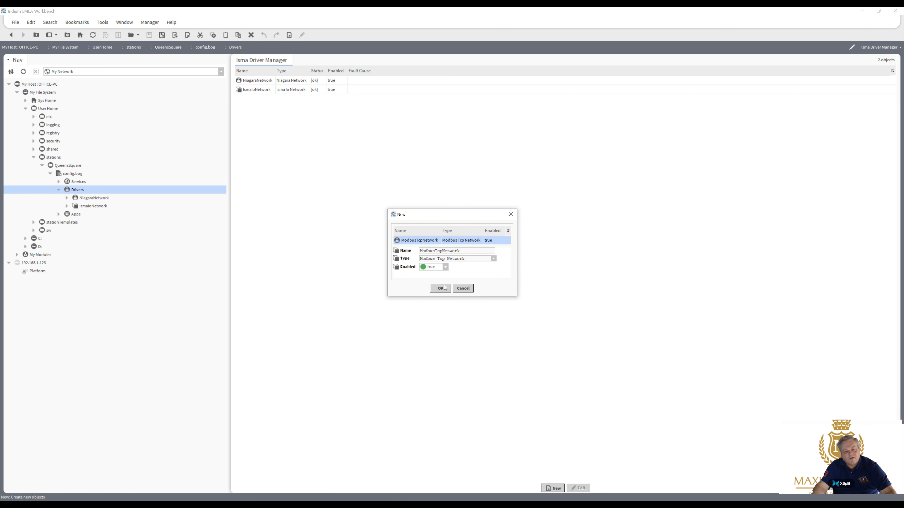
left_click(445, 287)
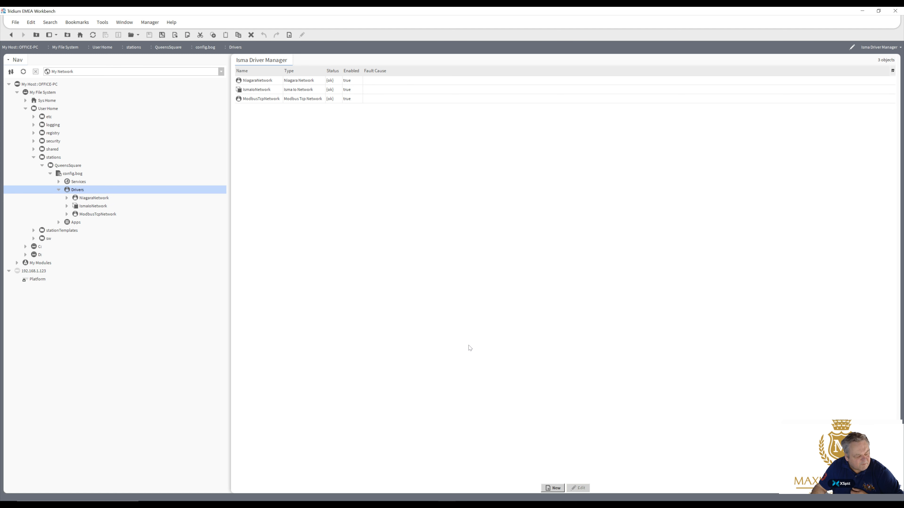
Add one enabled Modbus Async Network named ModbusAsyncNetwork to the QueensSquare station's Drivers container.
left_click(550, 487)
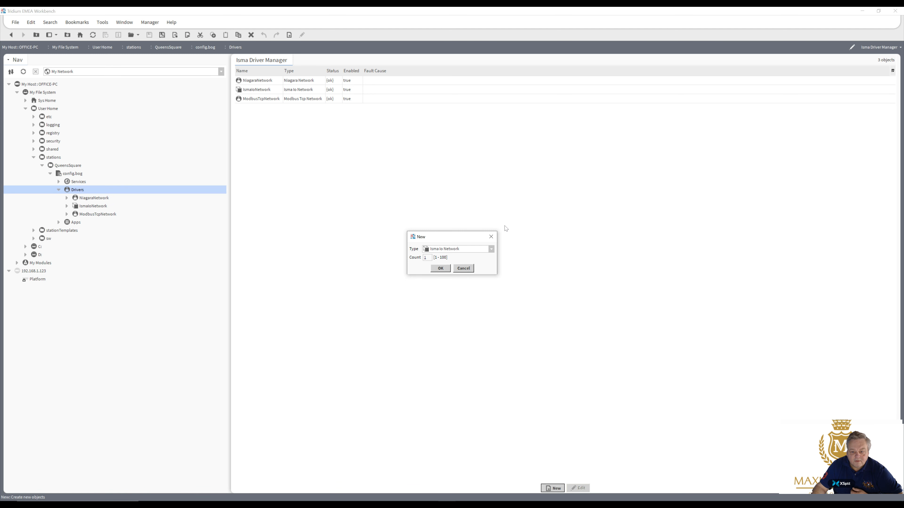
left_click(492, 250)
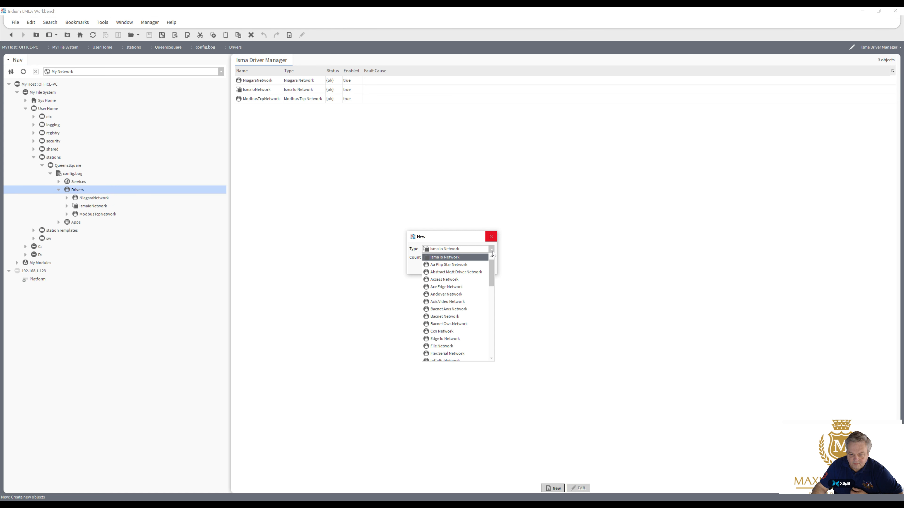
scroll(492, 282, "down", 4)
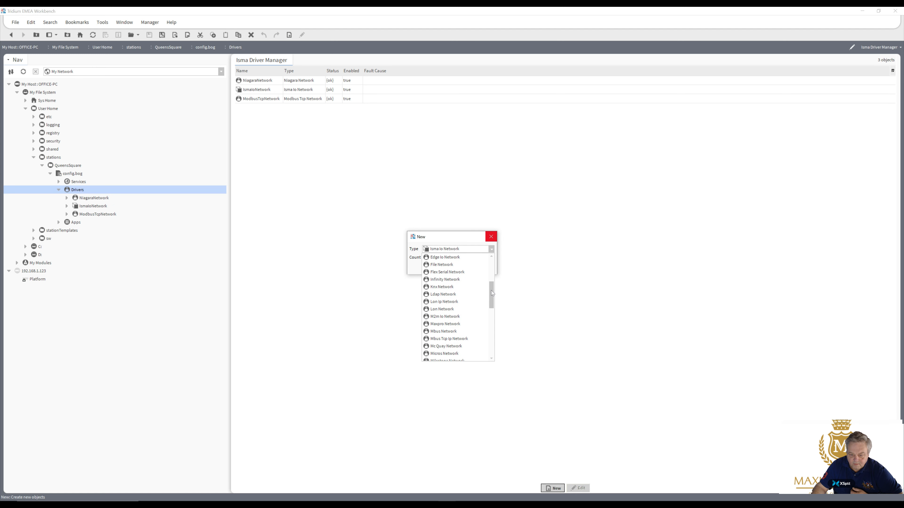
scroll(490, 292, "down", 1)
scroll(491, 298, "down", 1)
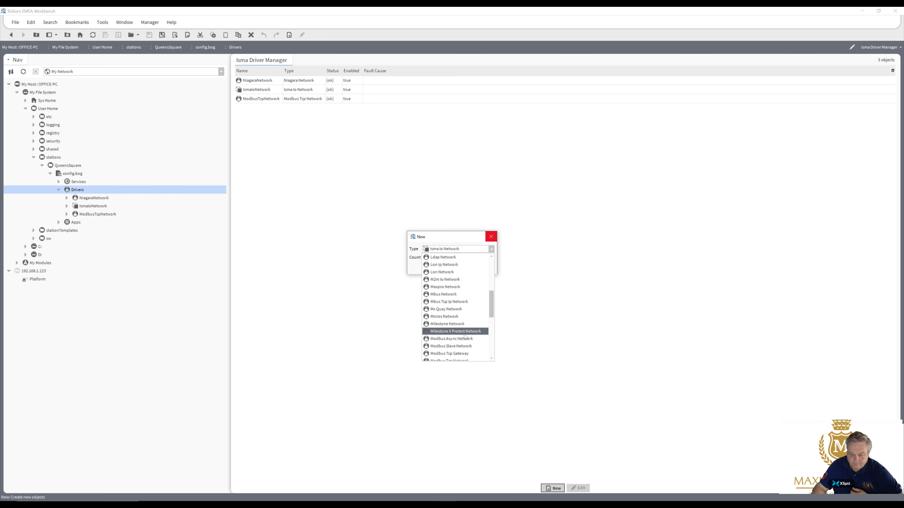
left_click(461, 339)
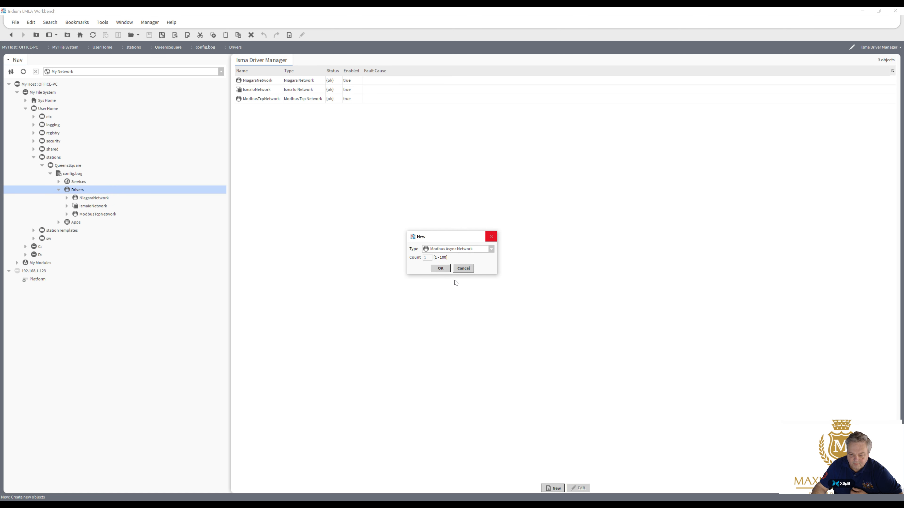
left_click(444, 270)
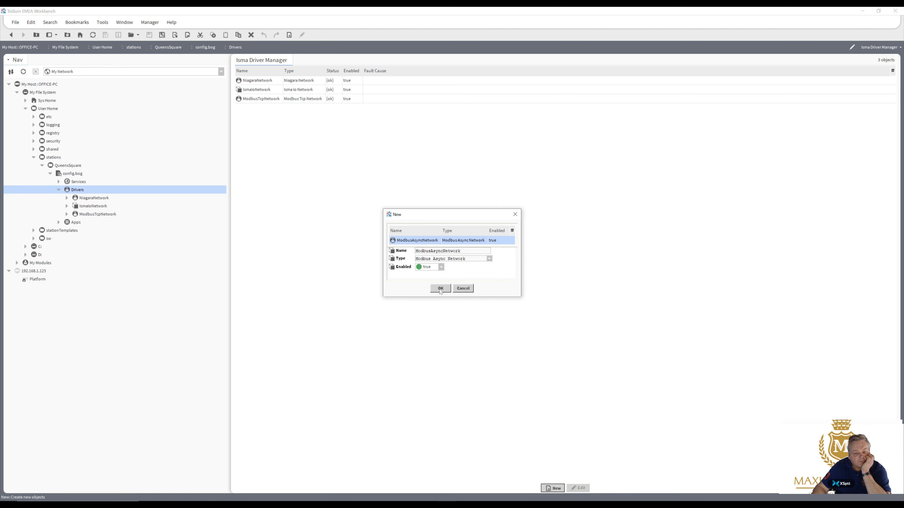
left_click(441, 289)
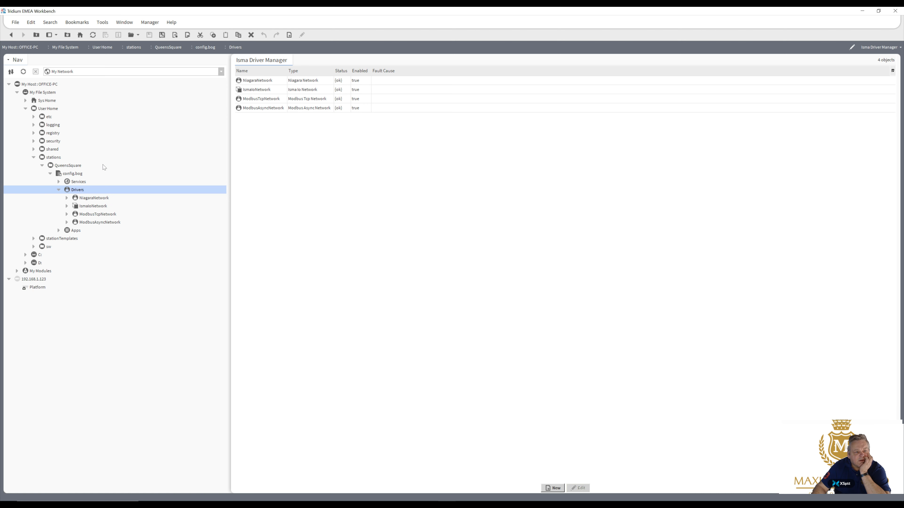
Save the QueensSquare station's config.bog file.
right_click(62, 175)
mouse_move(63, 175)
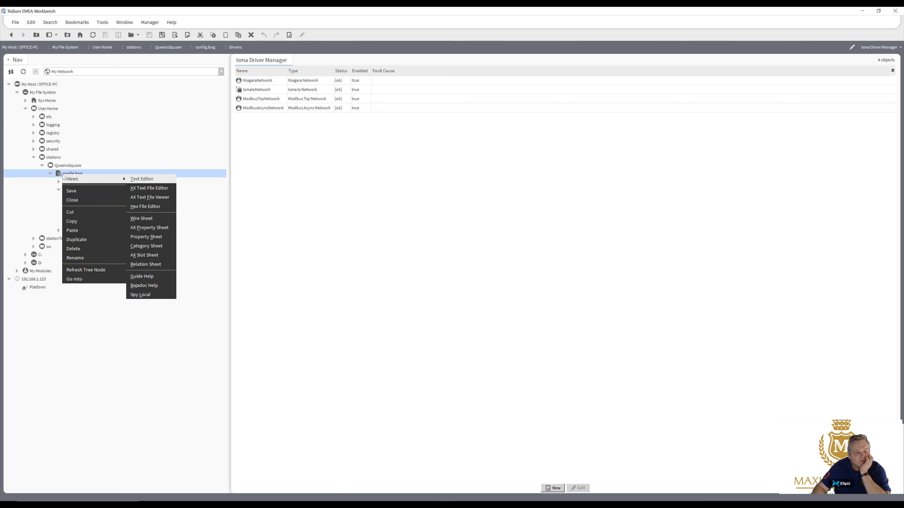
left_click(77, 191)
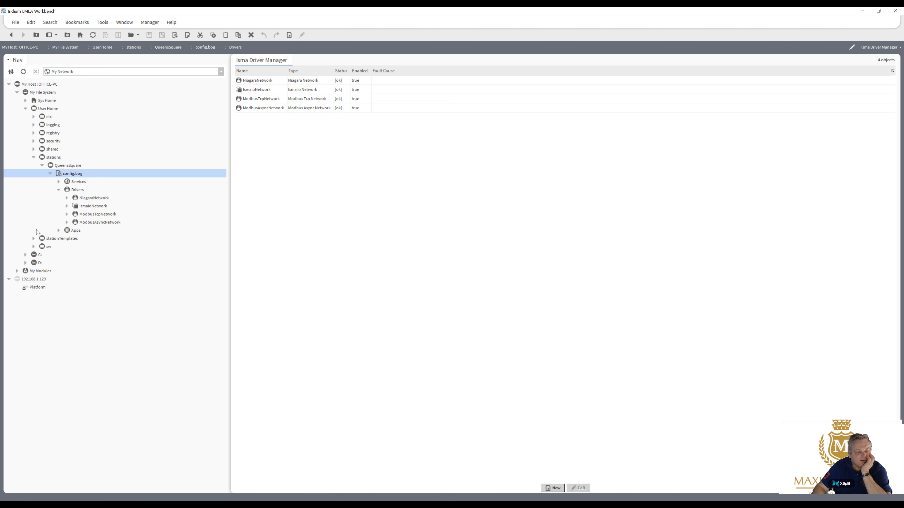
Log in to the 192.168.1.123 platform as admin with the platform password, and have the credentials remembered.
left_click(37, 289)
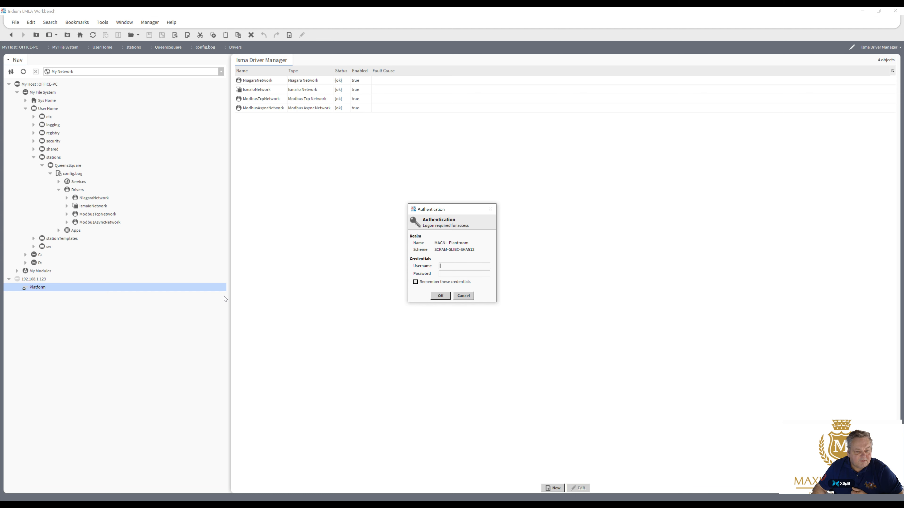
type("admin")
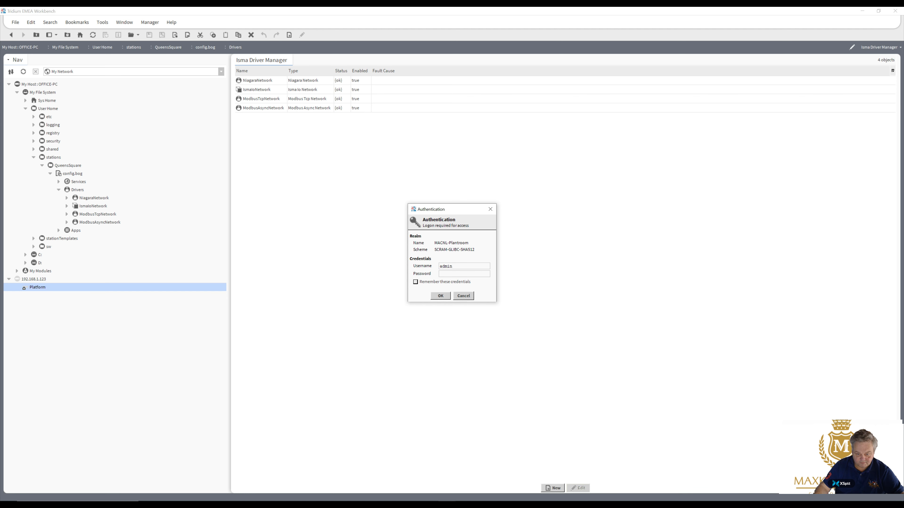
type("•••••••••••")
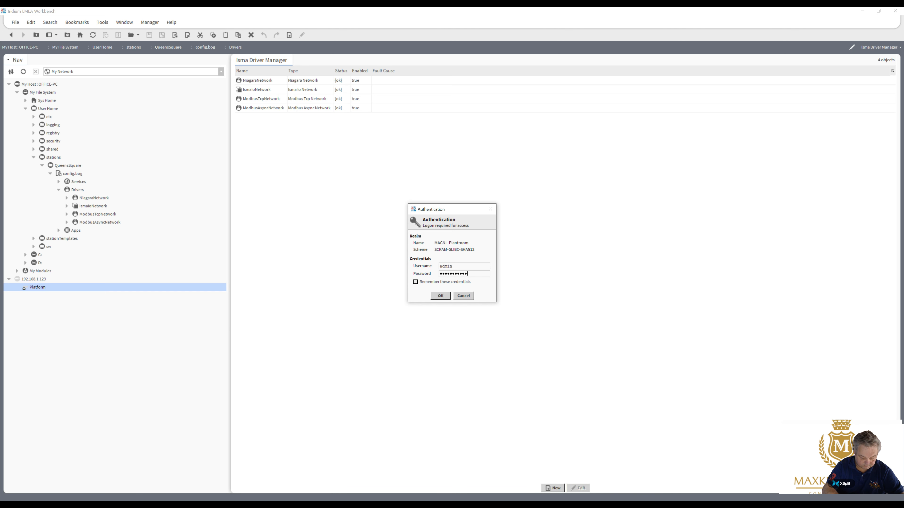
left_click(415, 282)
left_click(440, 296)
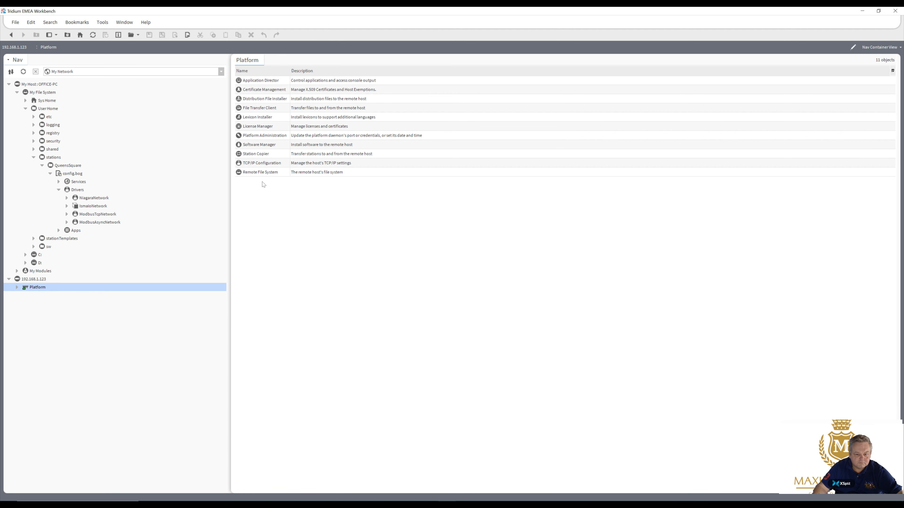
Copy the QueensSquare station to 192.168.1.123 with start after install and auto-start enabled, and open the Application Director once transferred.
double_click(251, 156)
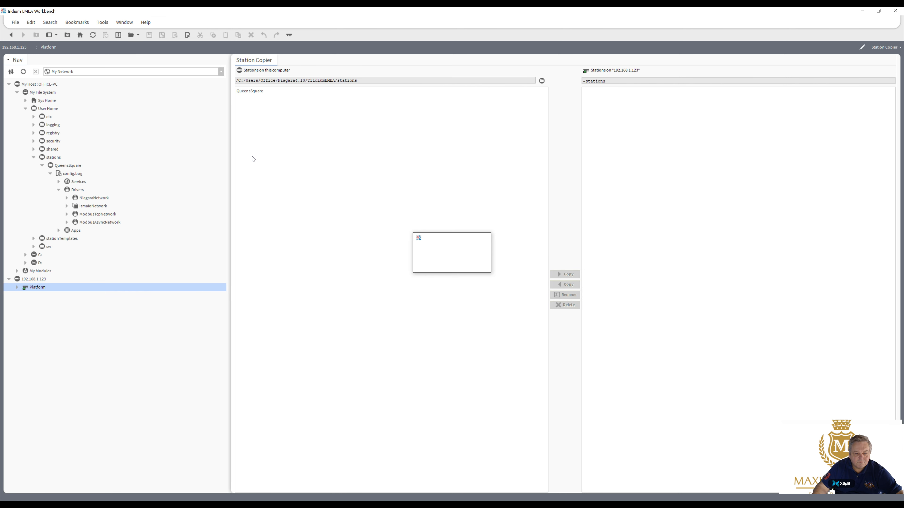
left_click(252, 92)
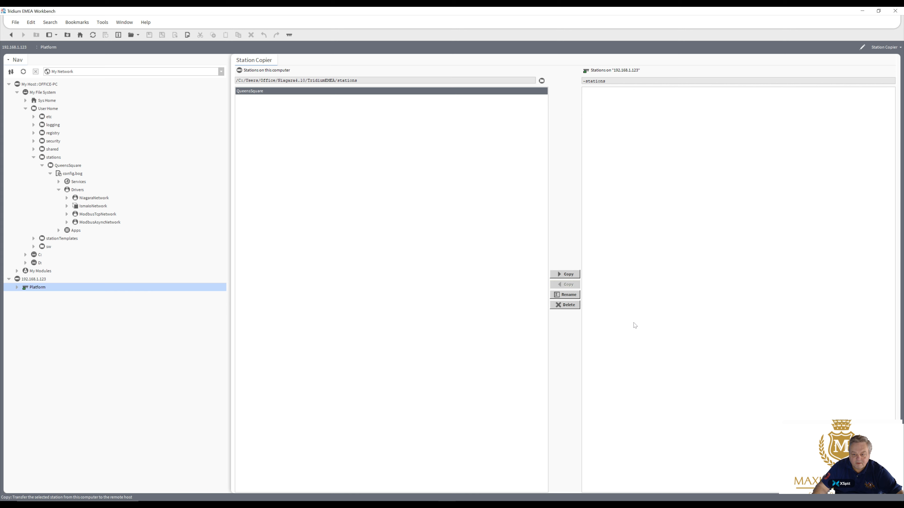
left_click(575, 276)
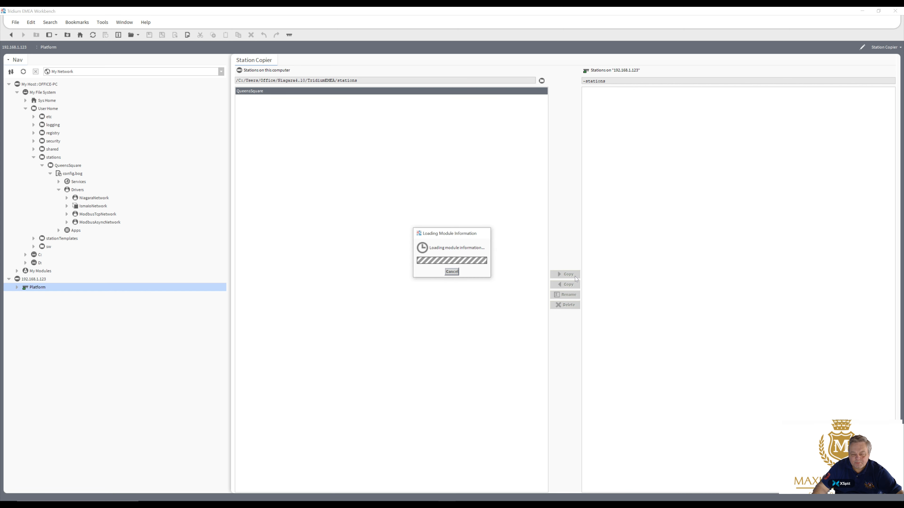
key("Return")
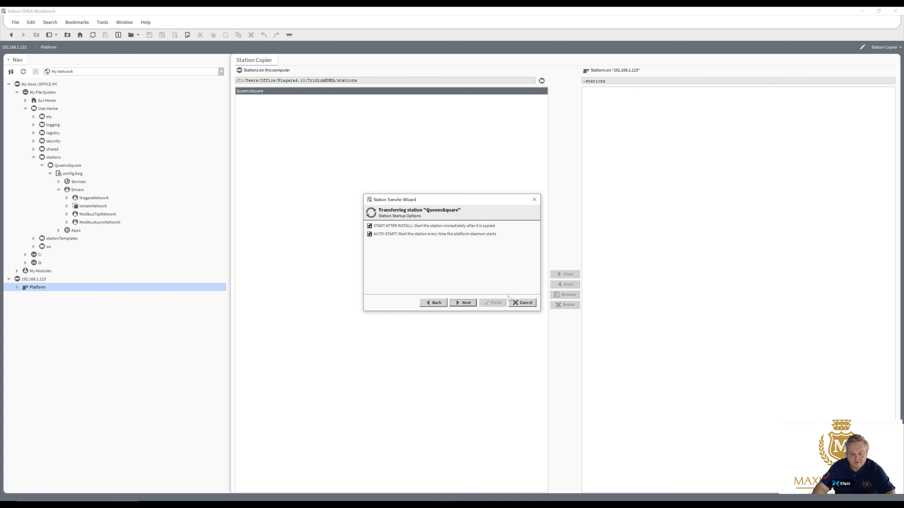
key("Return")
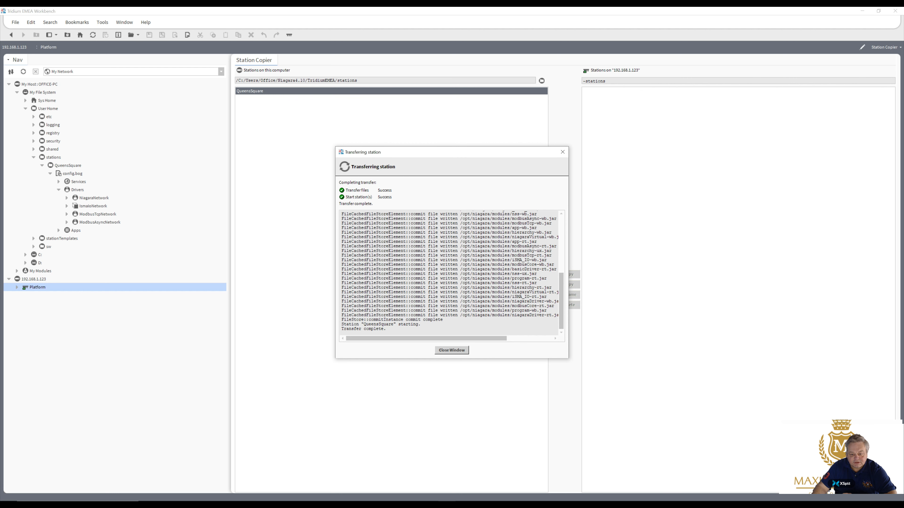
left_click(449, 350)
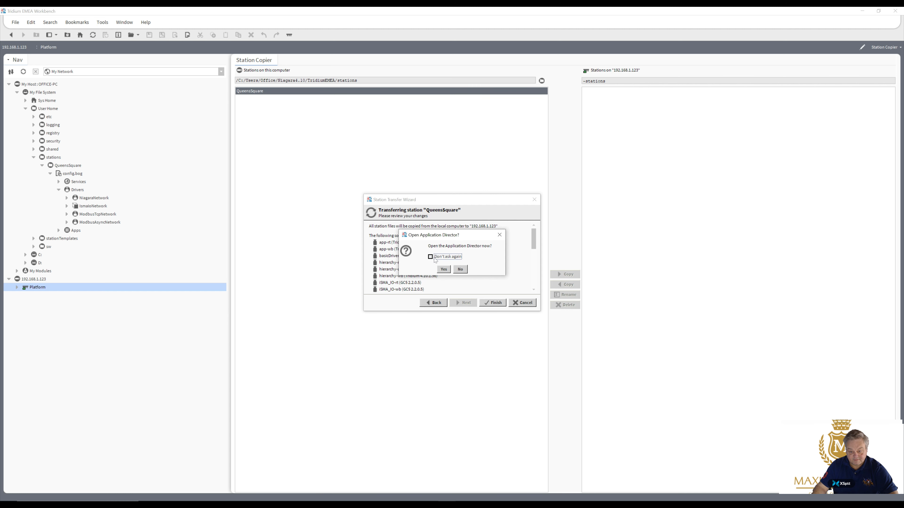
left_click(443, 269)
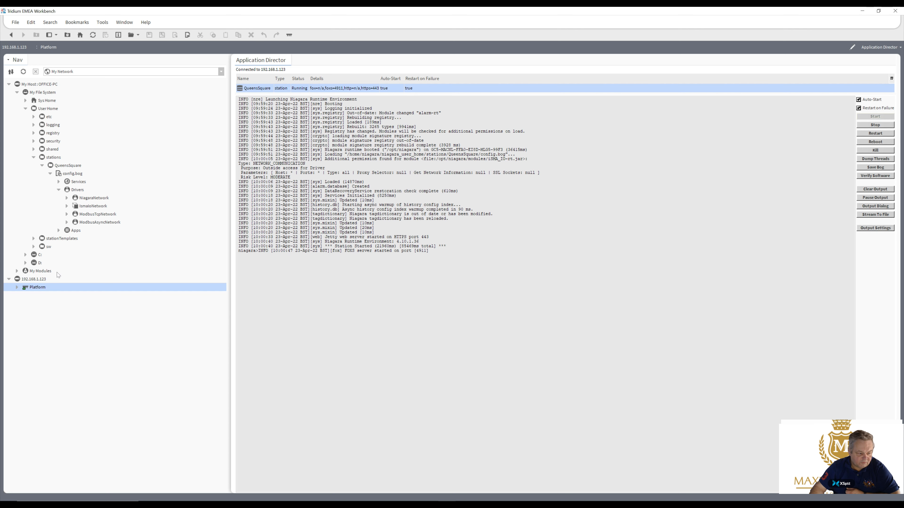
Open a Station TLS Connection to 192.168.1.123 on port 4911 and accept the Niagara4 certificate.
left_click(43, 280)
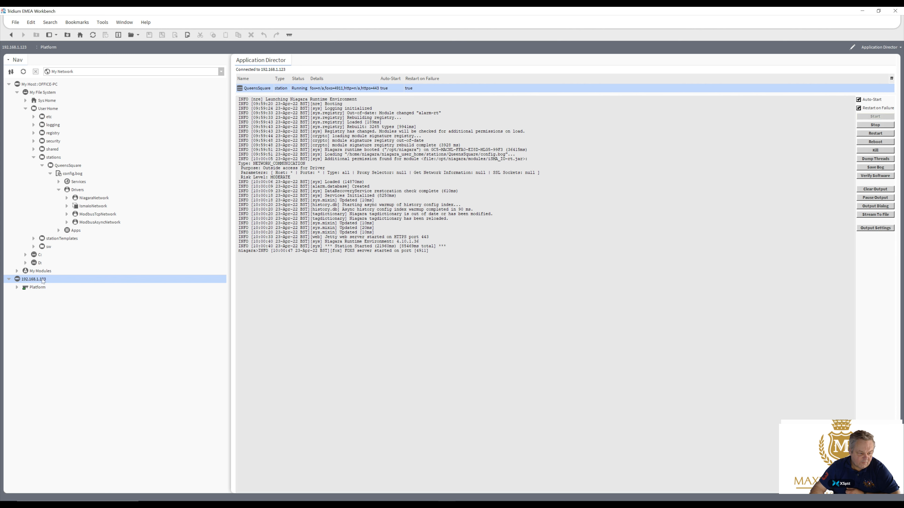
right_click(43, 281)
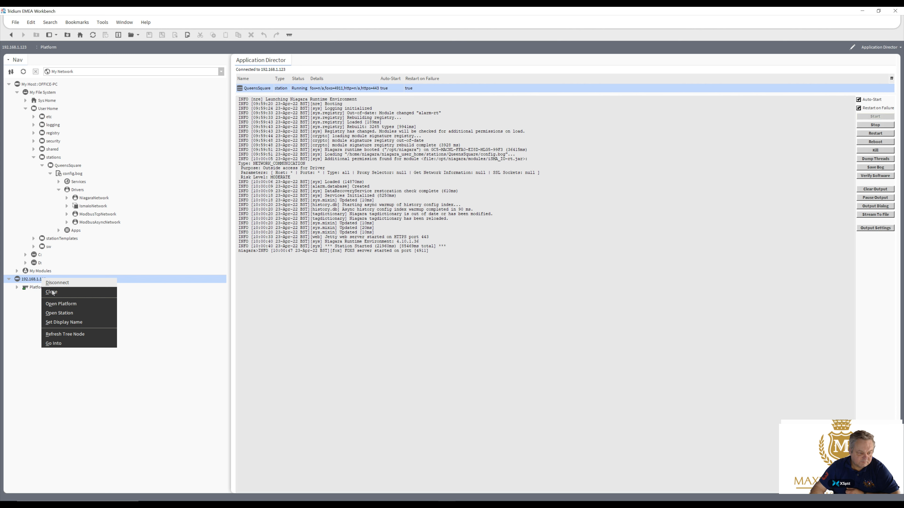
left_click(61, 314)
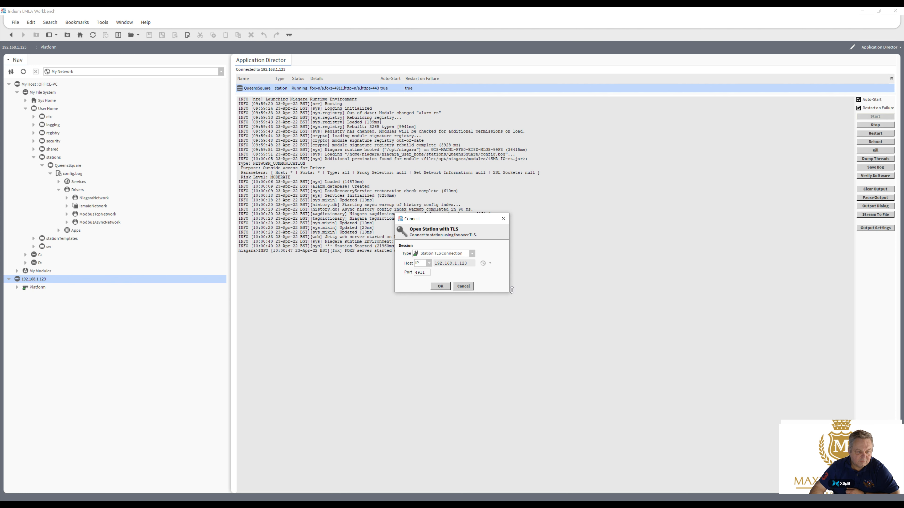
left_click(434, 286)
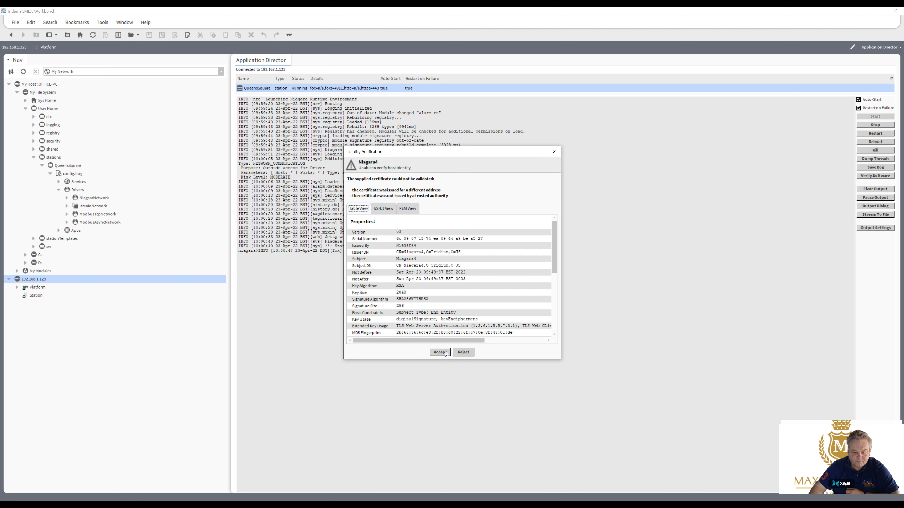
left_click(440, 352)
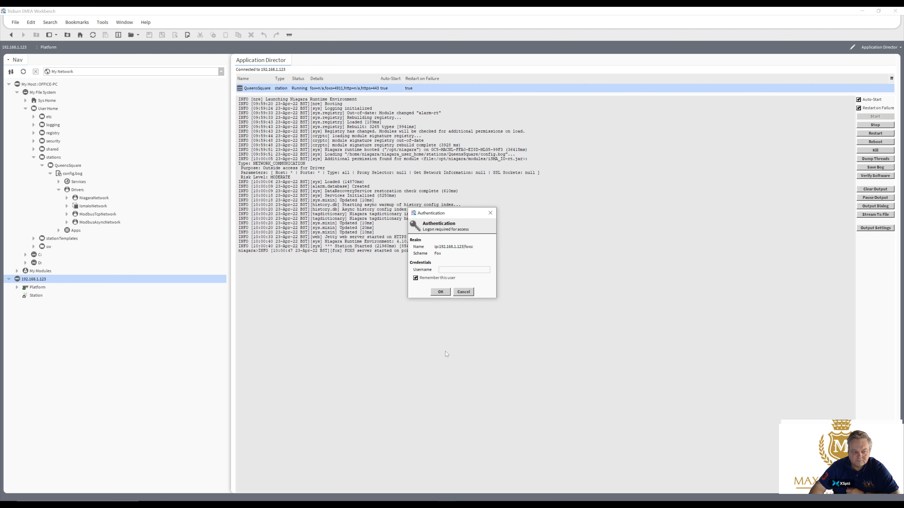
Log in to the 192.168.1.123 station as admin with the station password, and have the credentials remembered.
type("admin")
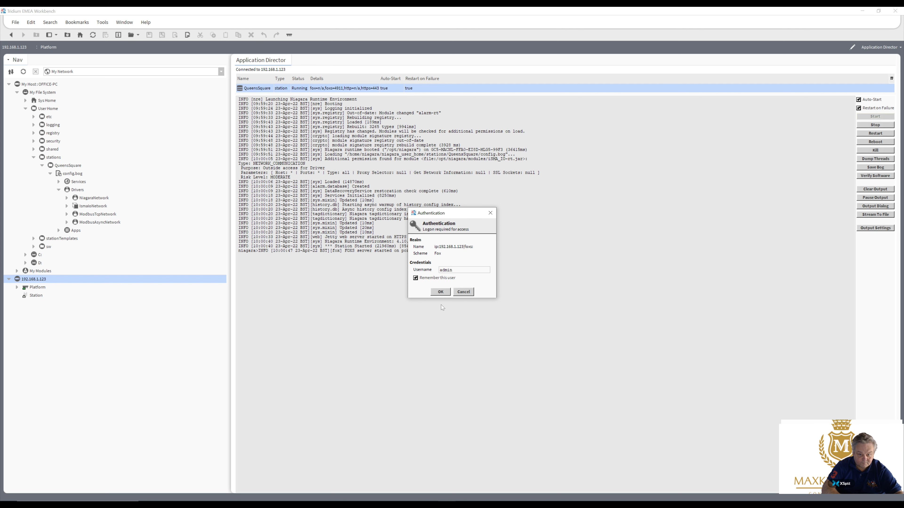
left_click(440, 292)
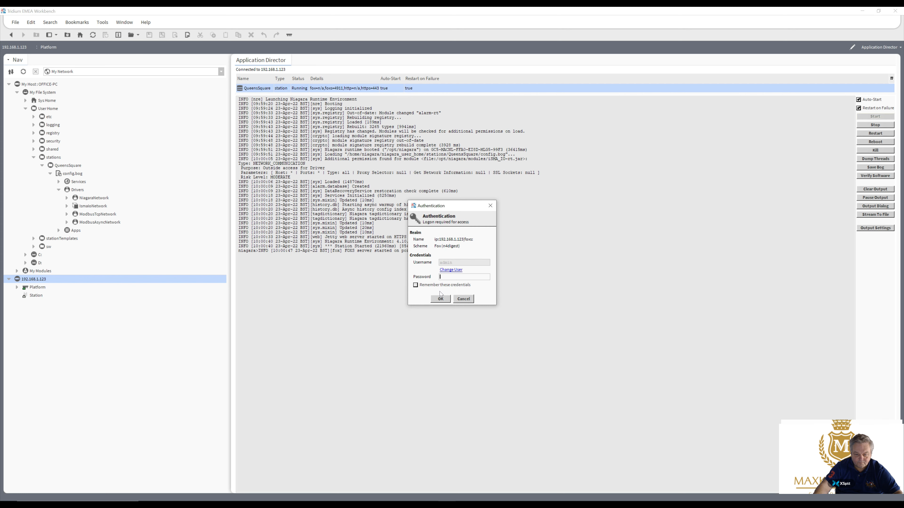
type("****")
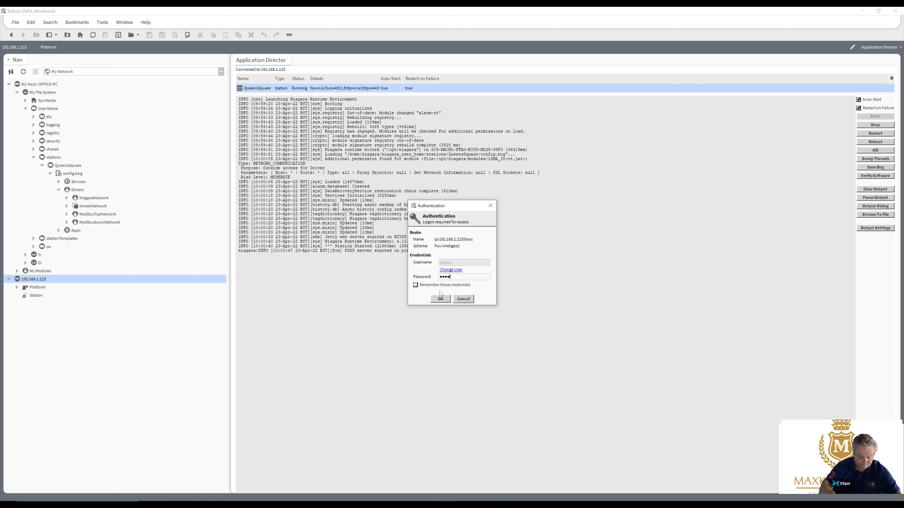
type("*******")
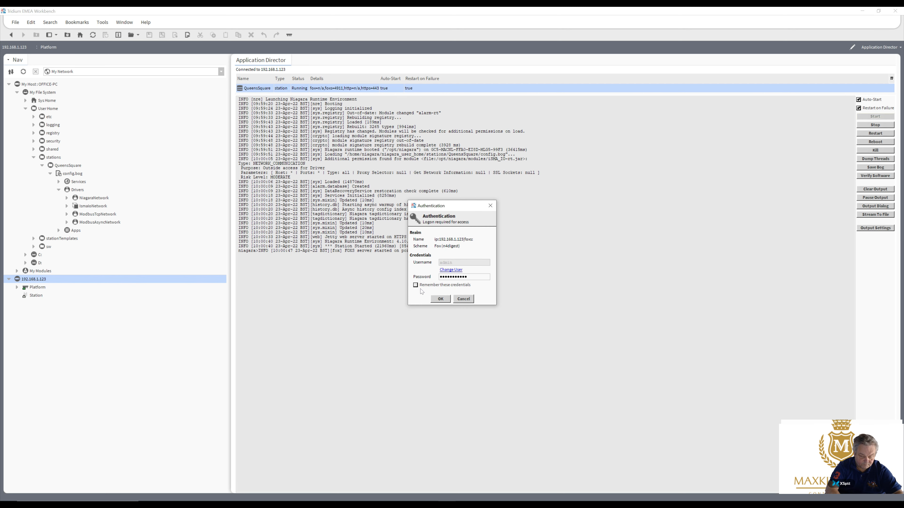
left_click(419, 286)
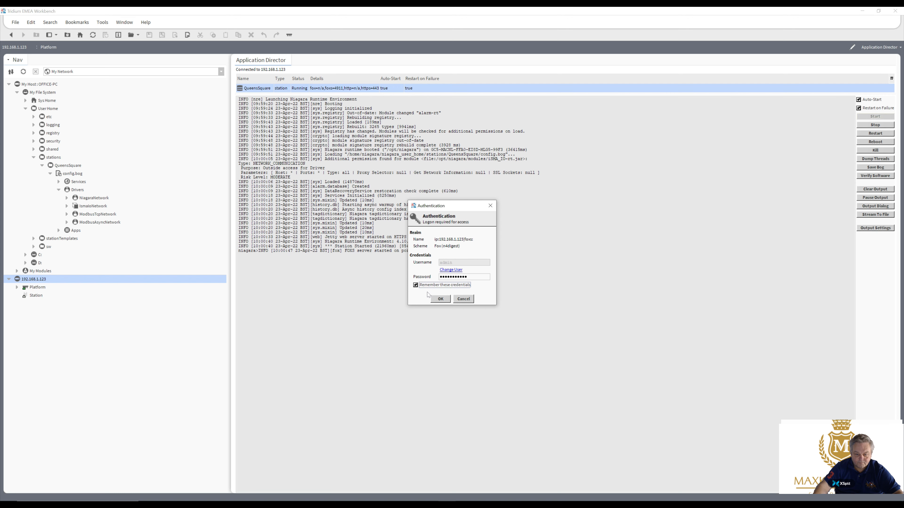
left_click(436, 299)
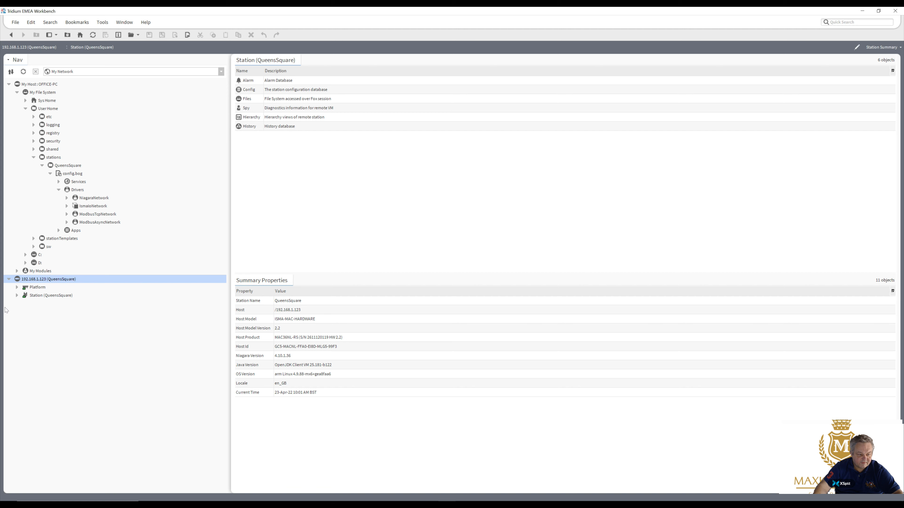
Expand the connected QueensSquare station down to its drivers, view its IsmaIoNetwork, and check the installation notes in Notepad.
left_click(17, 298)
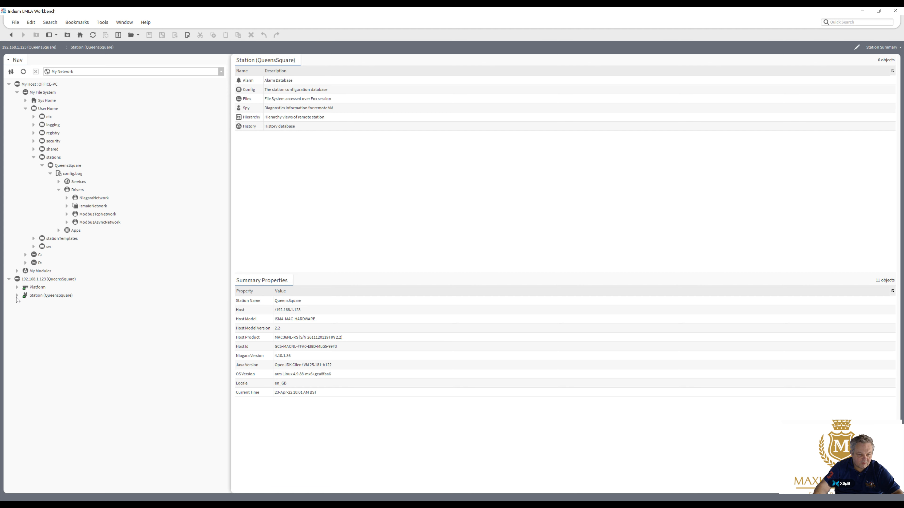
left_click(16, 296)
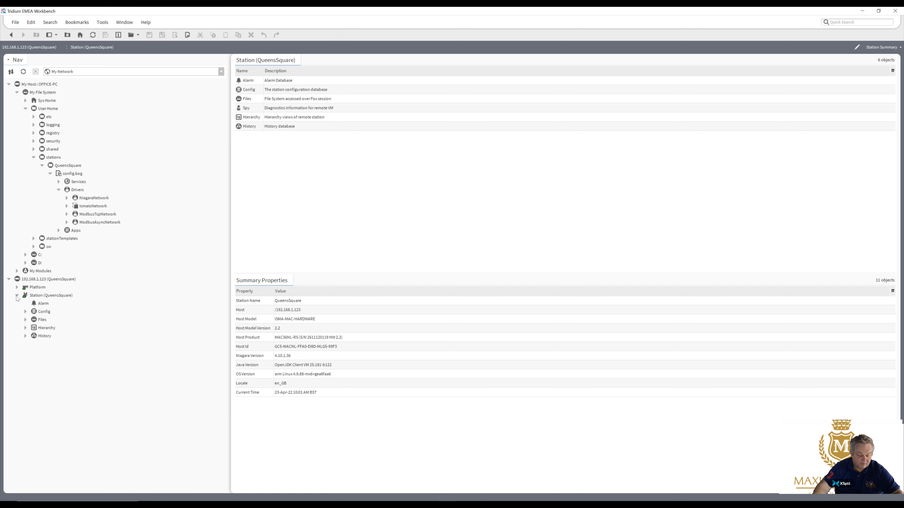
left_click(25, 312)
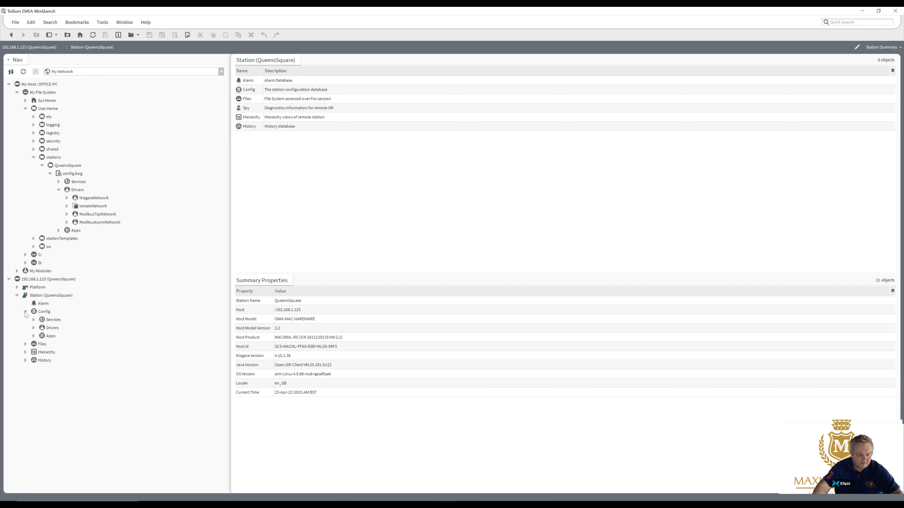
left_click(34, 328)
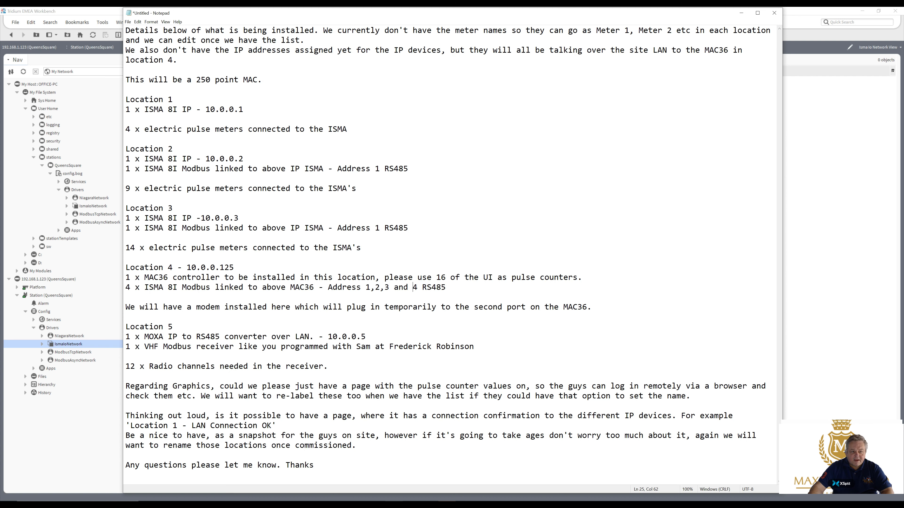
left_click(741, 14)
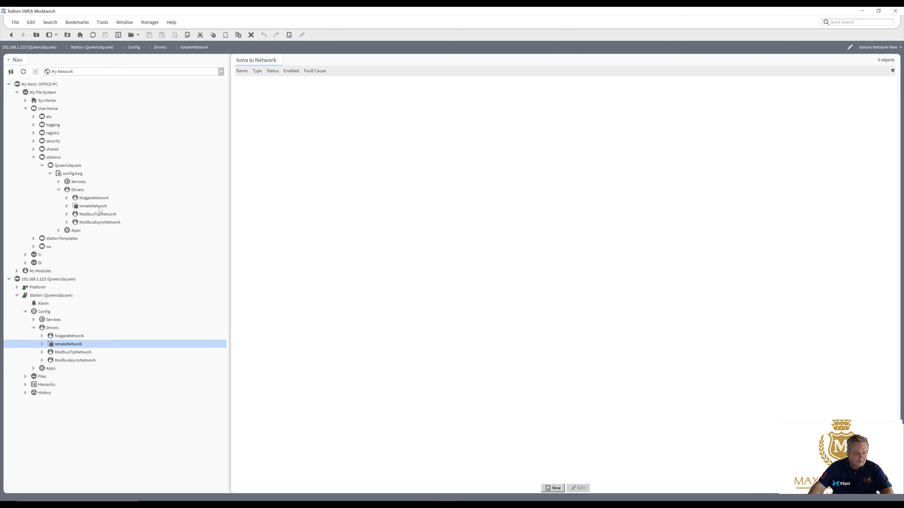
Add one Isma Io Device with default settings to the IsmaIoNetwork in the local QueensSquare config.bog.
left_click(93, 206)
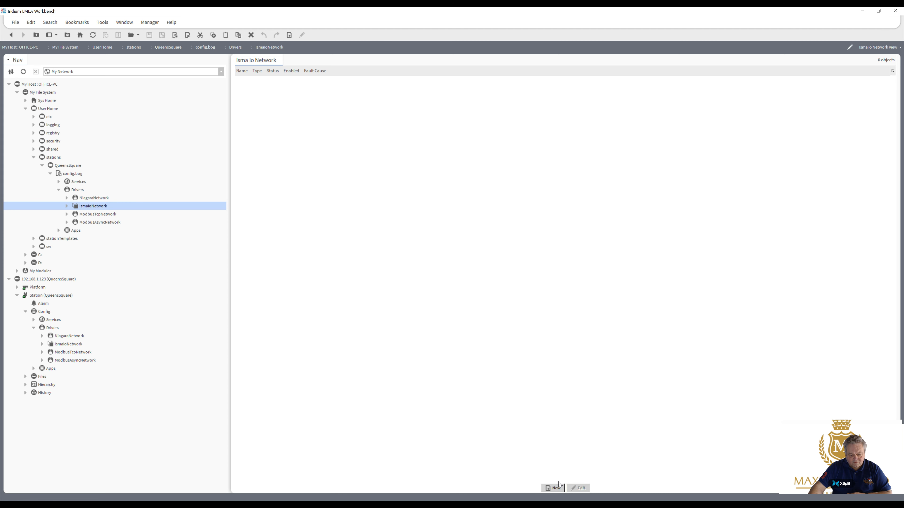
left_click(548, 489)
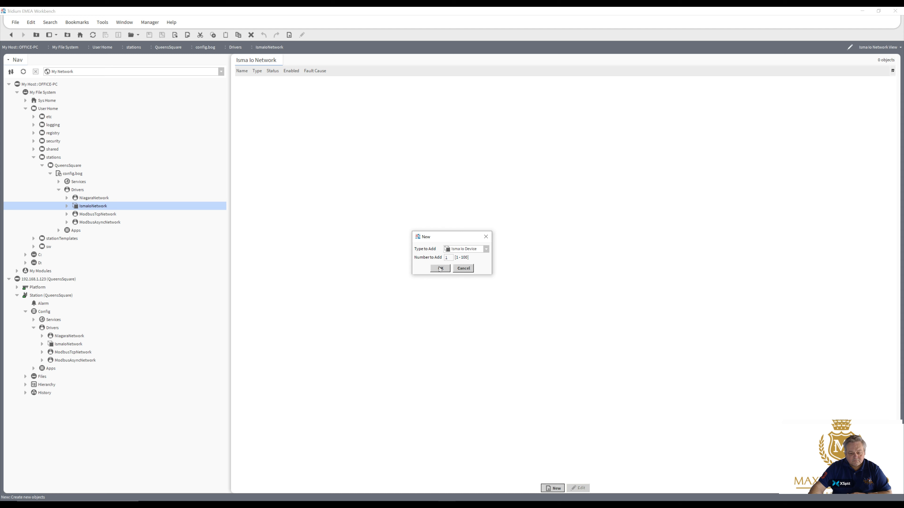
left_click(439, 268)
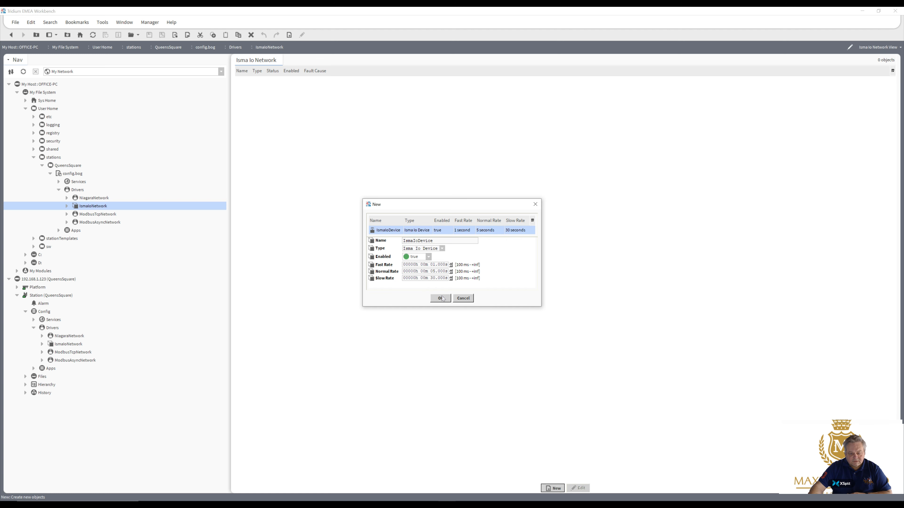
left_click(441, 298)
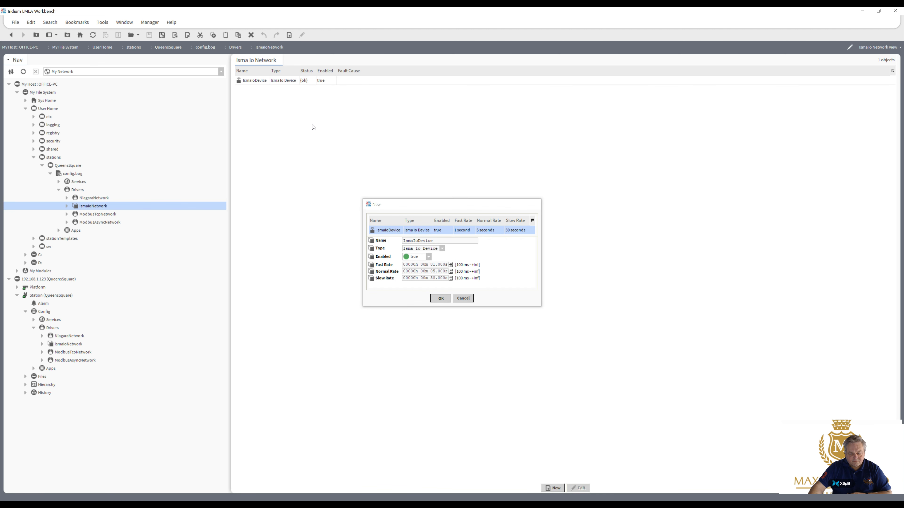
Start creating 16 DigitalInputCounter points in the new IsmaIoDevice's point manager.
double_click(286, 83)
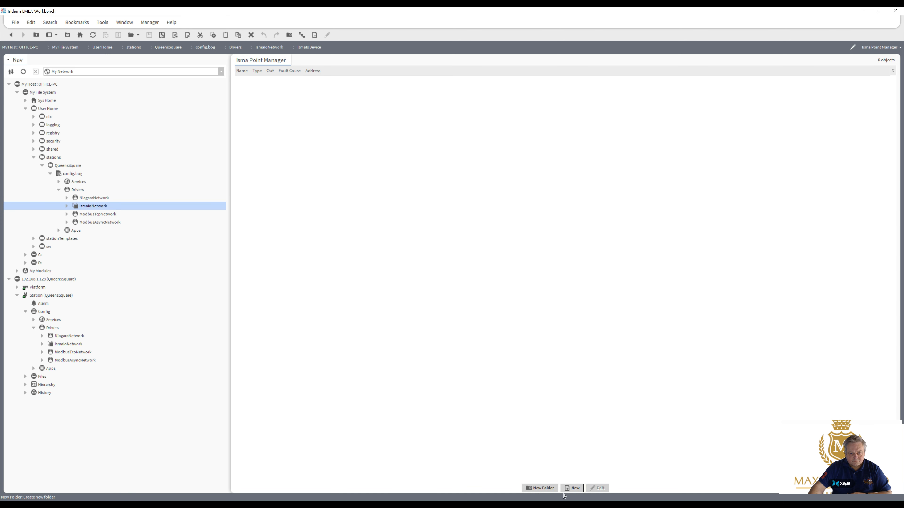
left_click(576, 488)
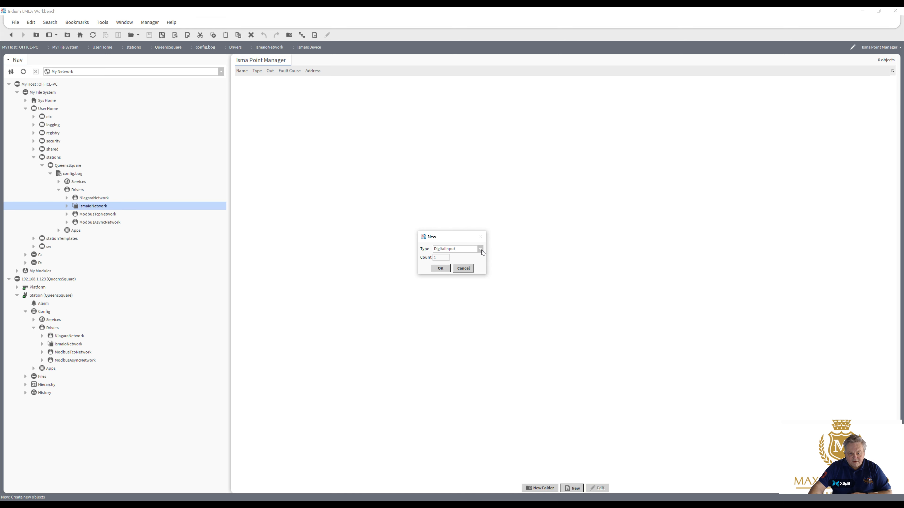
left_click(481, 250)
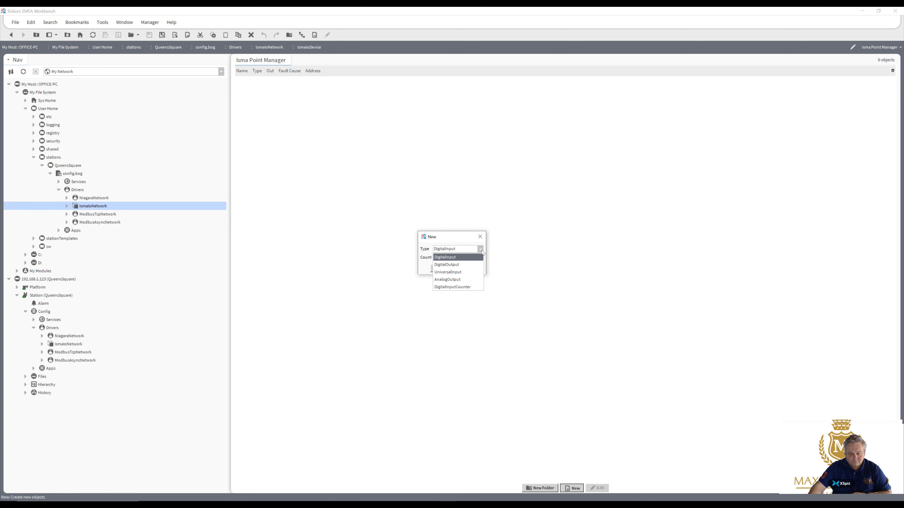
left_click(463, 287)
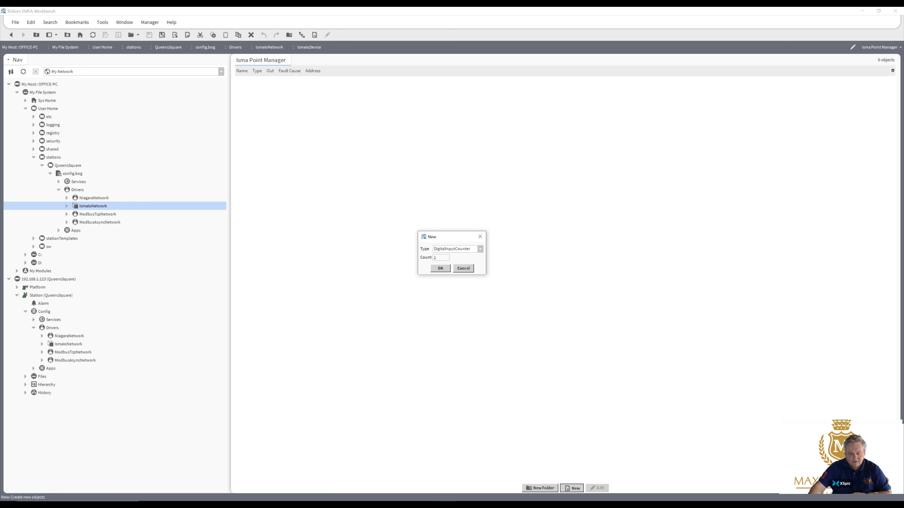
left_click_drag(439, 258, 422, 259)
type("16")
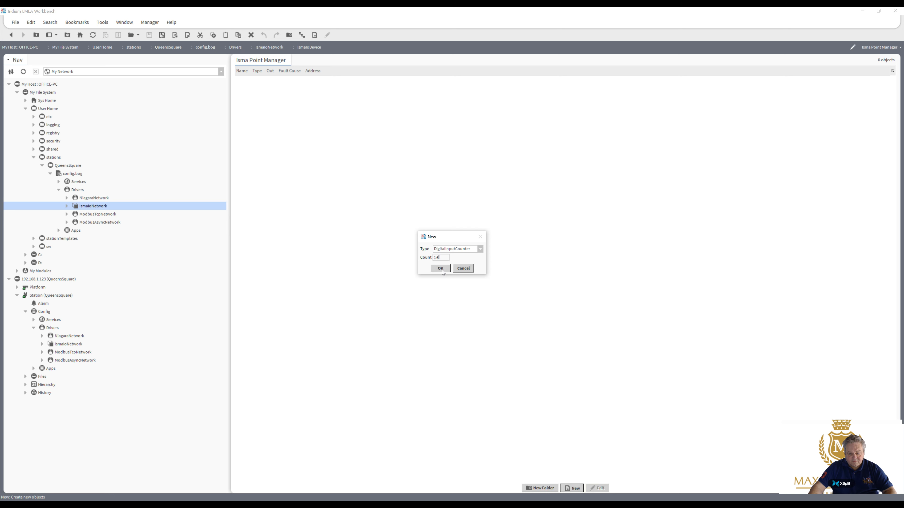
left_click(441, 269)
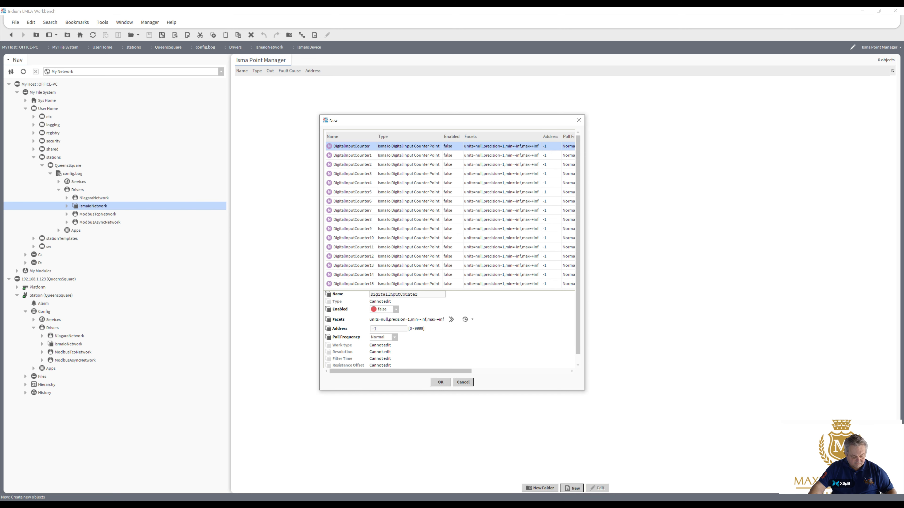
Renumber the new counter points as DigitalInputCounter1 to DigitalInputCounter16 and add them to the IsmaIoDevice.
left_click(365, 285)
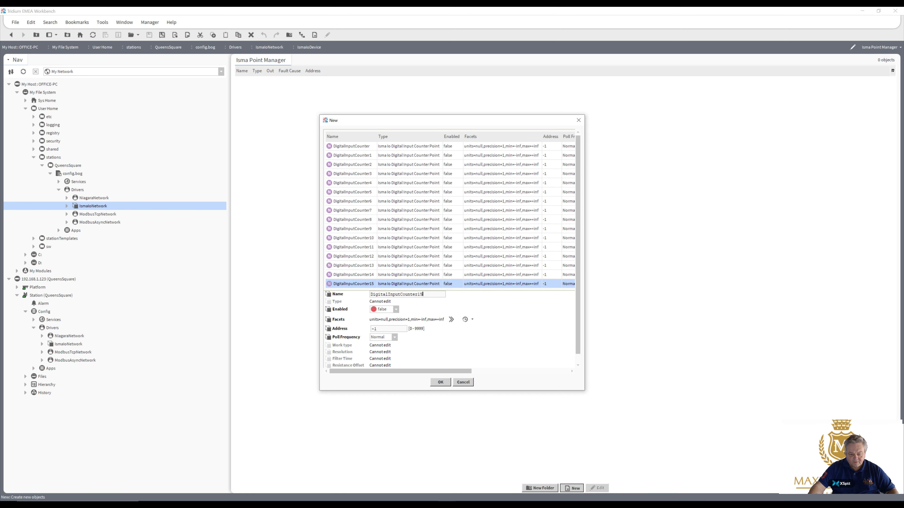
key("BackSpace")
type("6")
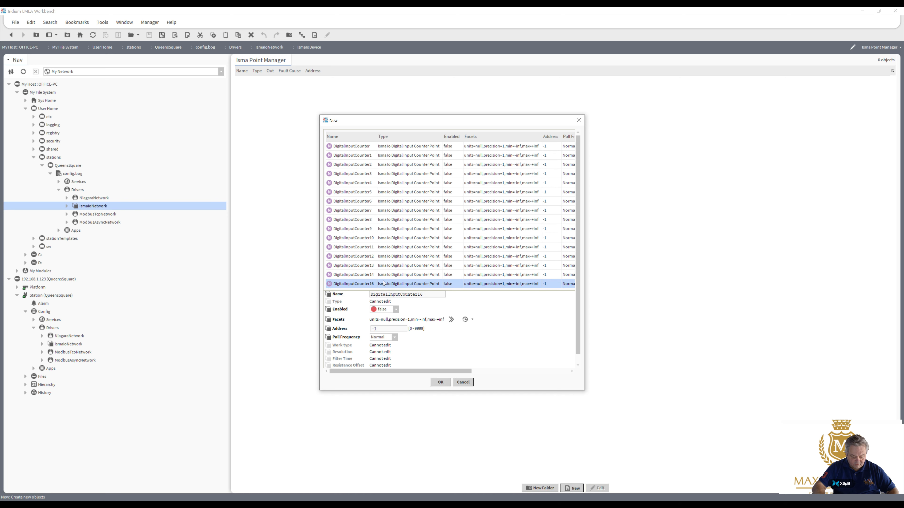
left_click(358, 275)
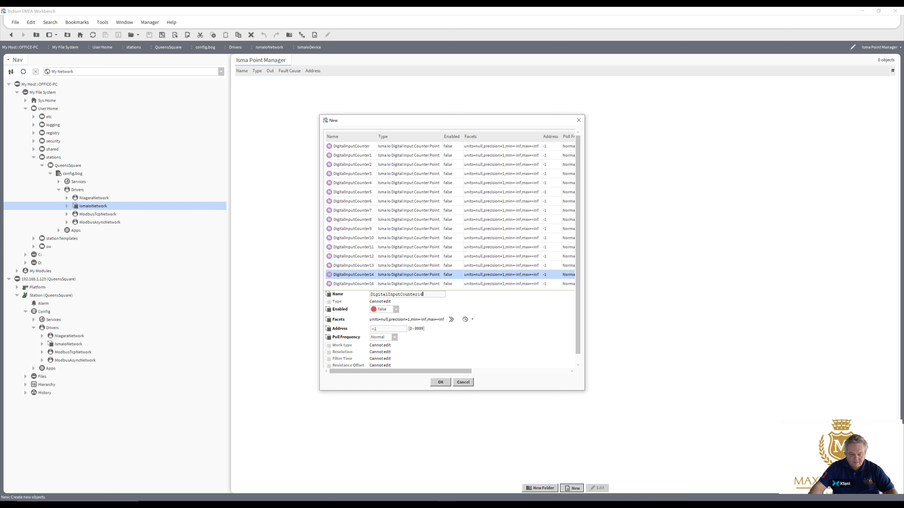
type("5")
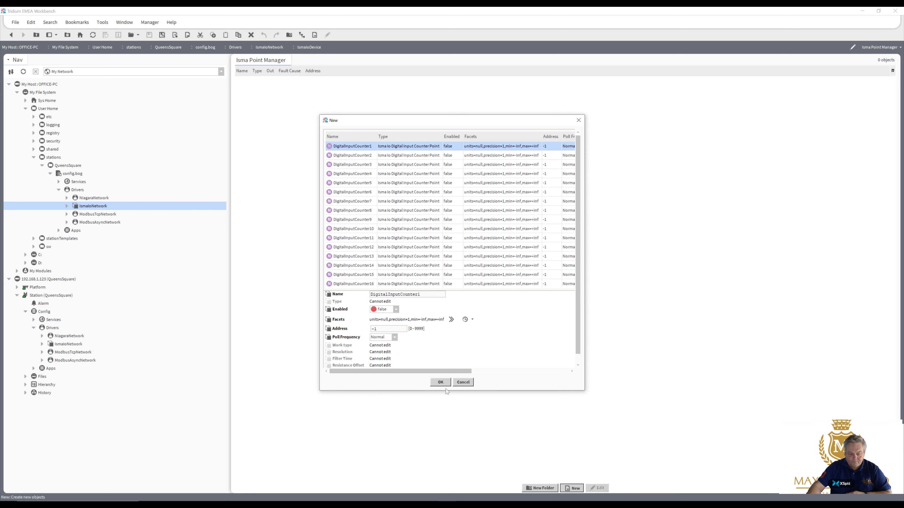
left_click(441, 384)
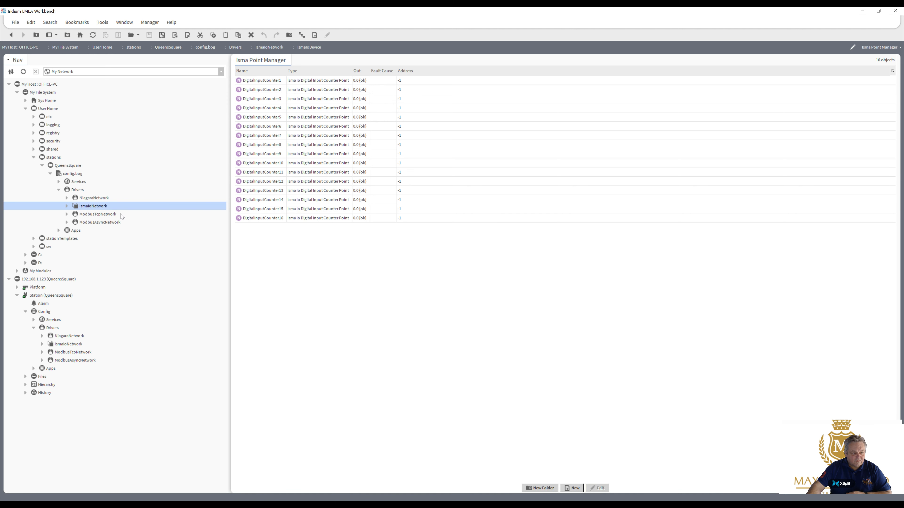
Open the device manager of the ModbusTcpNetwork in the local QueensSquare config.bog.
double_click(112, 214)
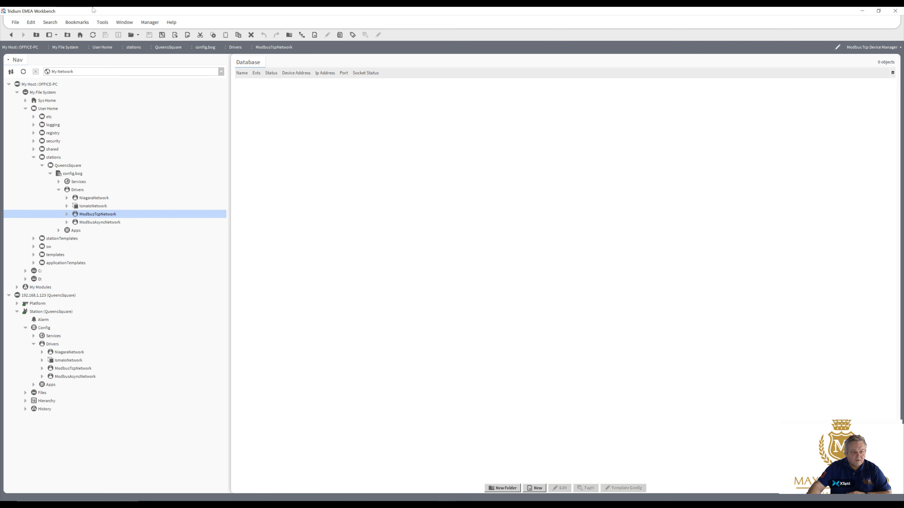
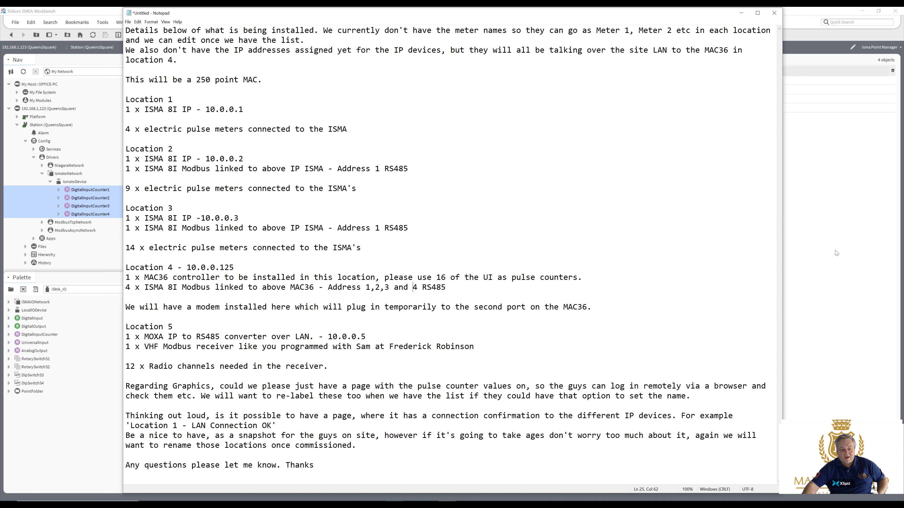
Leave the installation notes, open the 192.168.1.123 platform's Software Manager with the saved credentials, and look through the module list.
left_click(836, 253)
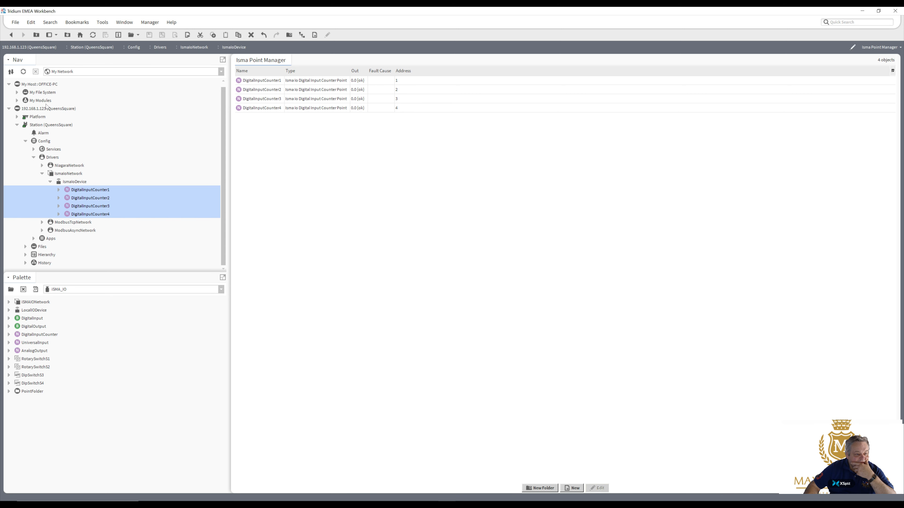
left_click(17, 117)
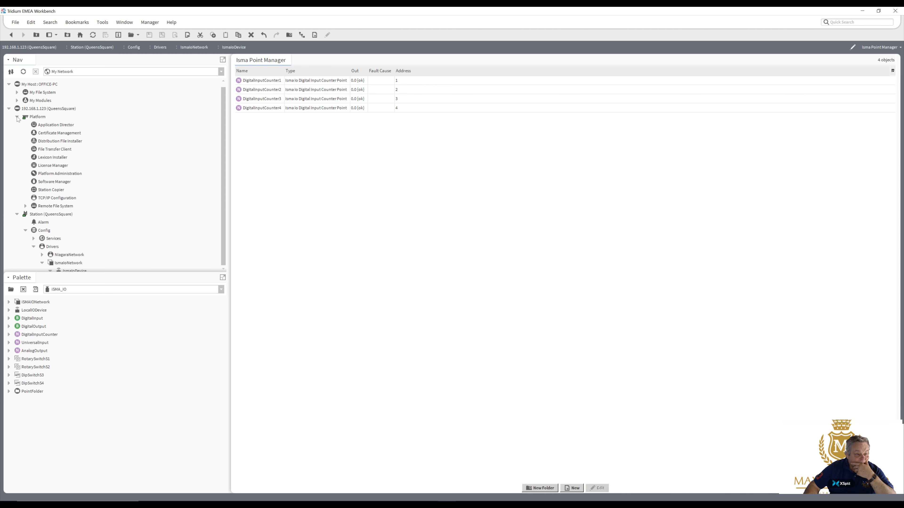
left_click(52, 182)
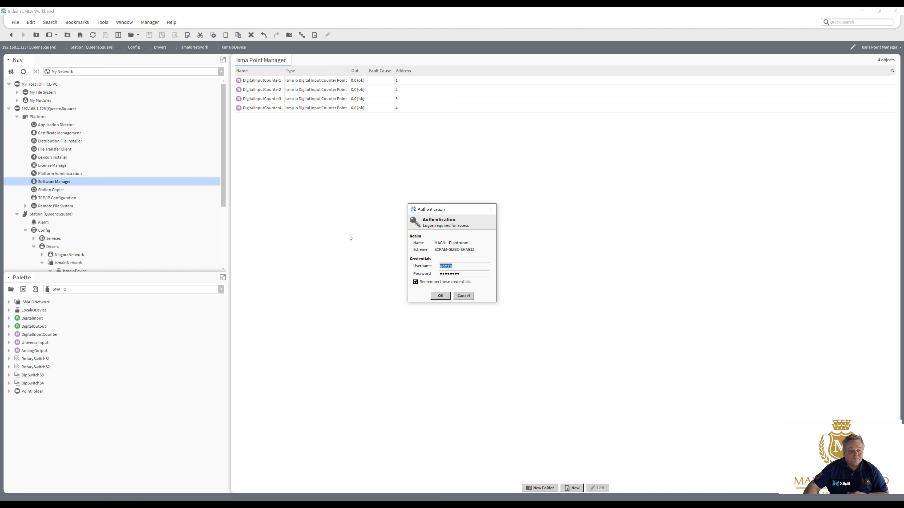
left_click(440, 296)
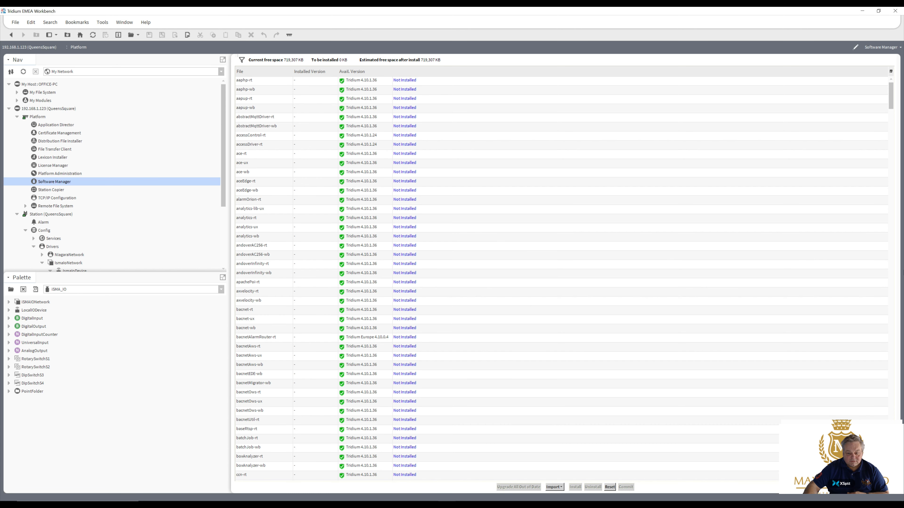
left_click(892, 280)
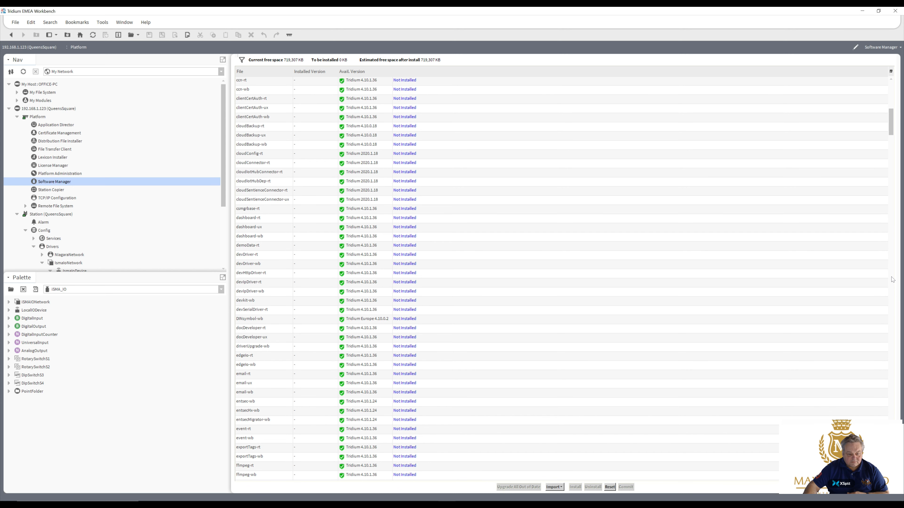
left_click(893, 280)
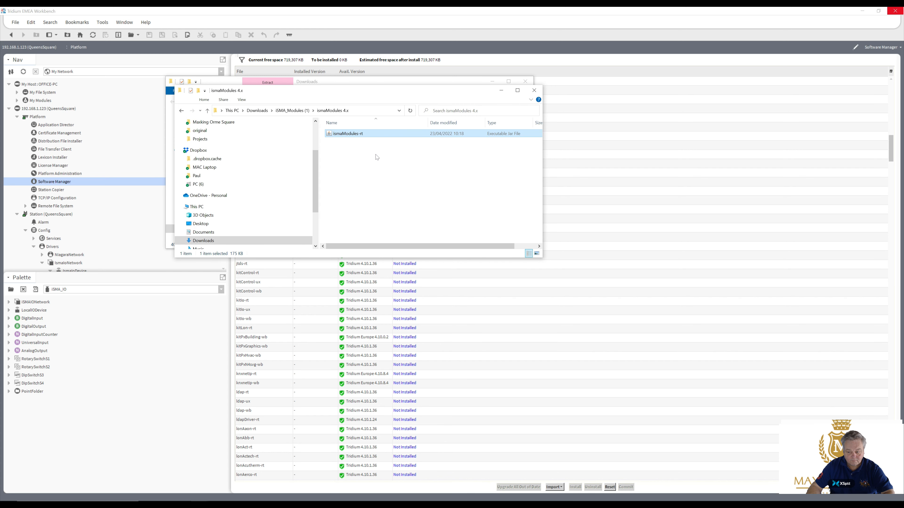
Copy the ismaModules-rt file from the ismaModules 4.x folder and go to Local Disk (C:).
right_click(348, 136)
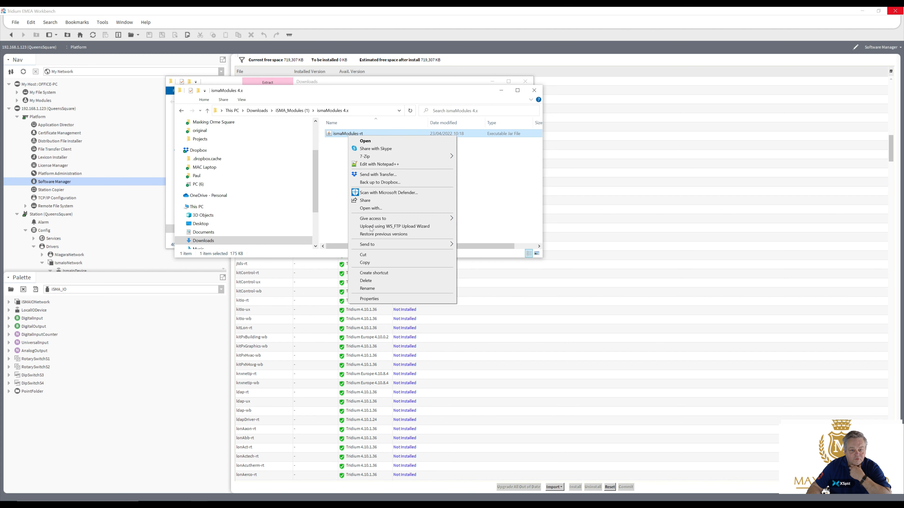
left_click(379, 263)
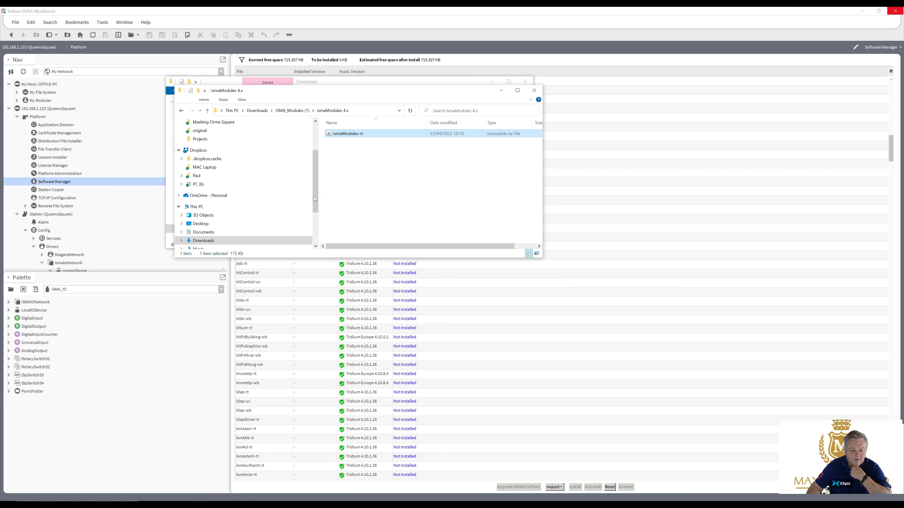
left_click_drag(308, 210, 306, 228)
scroll(306, 229, "down", 1)
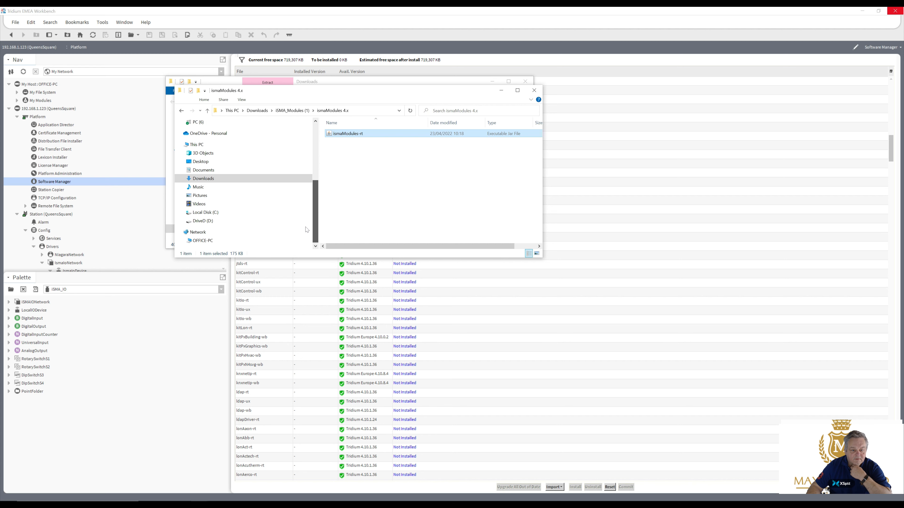
left_click(210, 215)
left_click_drag(210, 215, 340, 182)
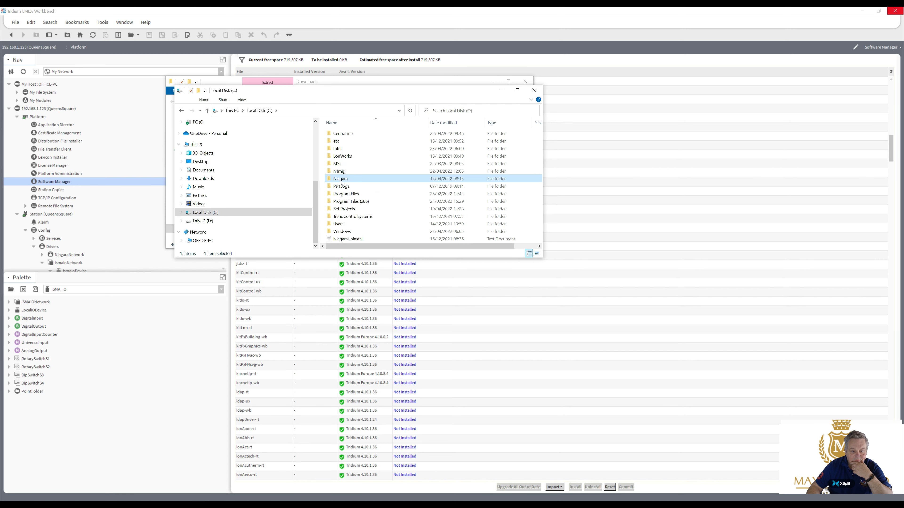
Paste the copied file into the modules folder of C:\Niagara\Niagara-4.10.1.36 and close both File Explorer windows.
double_click(340, 179)
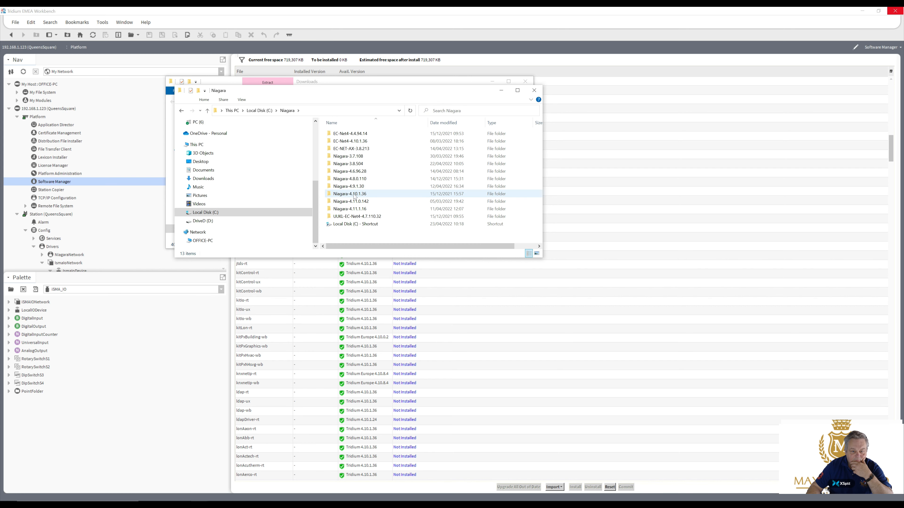
double_click(355, 195)
left_click(345, 202)
right_click(346, 203)
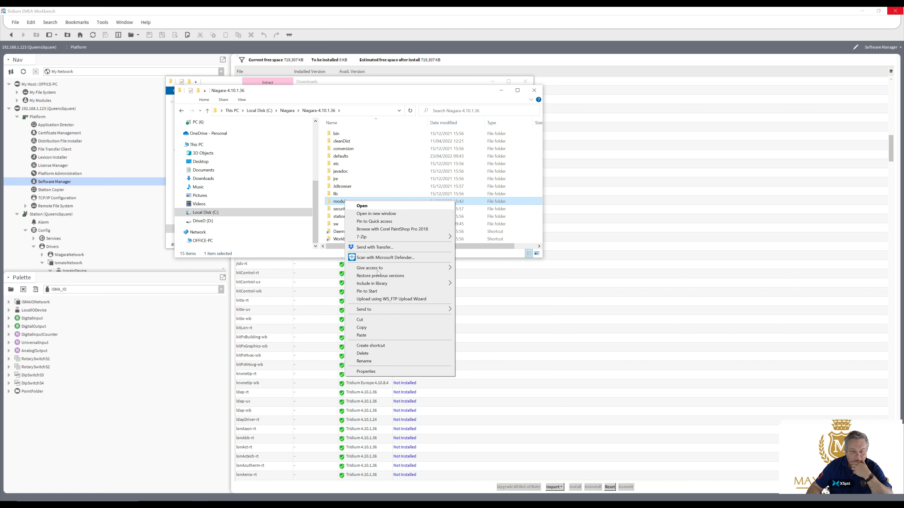
left_click(379, 336)
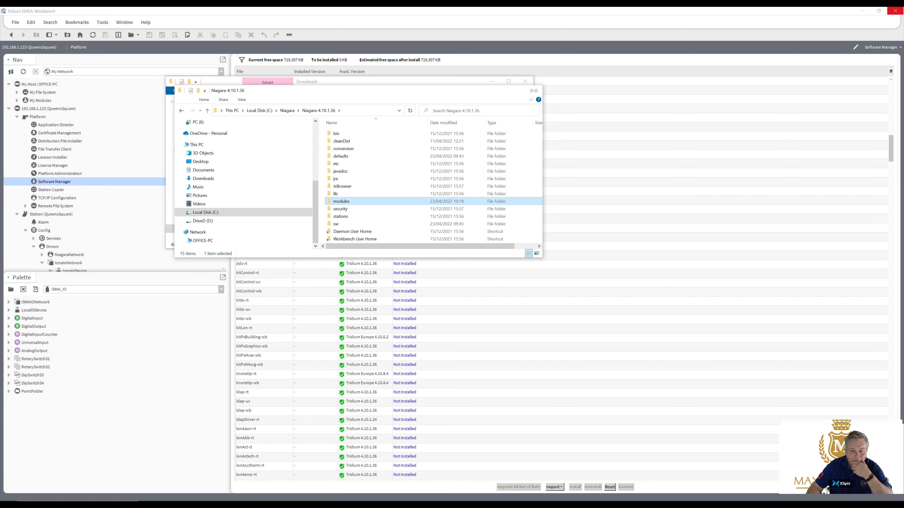
left_click(534, 90)
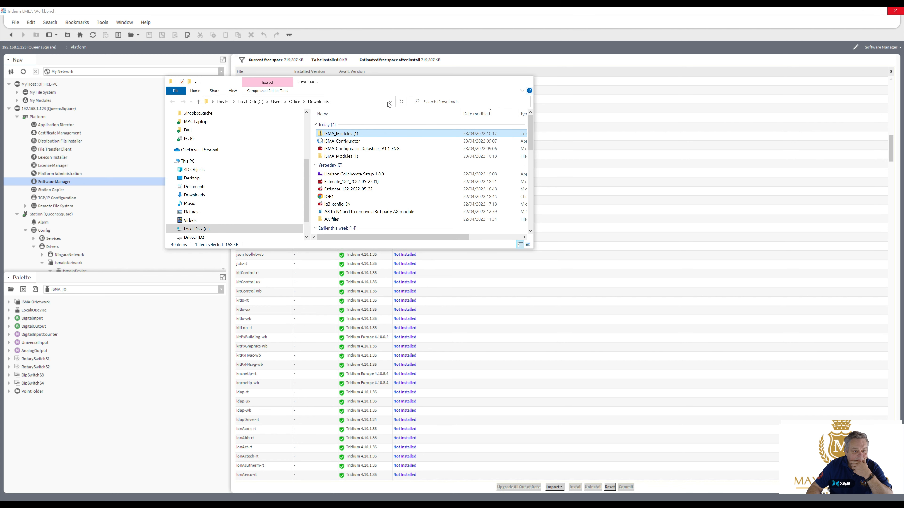
left_click(525, 83)
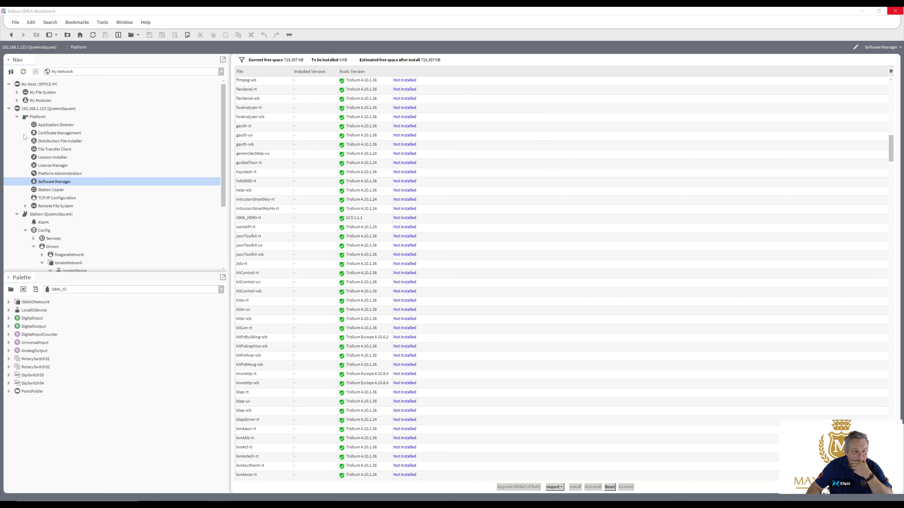
Open the 192.168.1.123 platform's Application Director and disconnect the platform and station sessions.
double_click(40, 125)
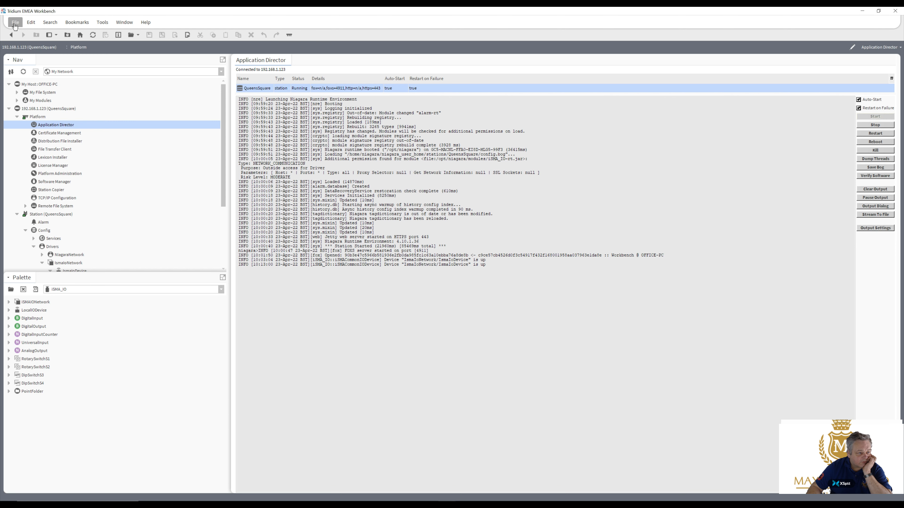
left_click(14, 27)
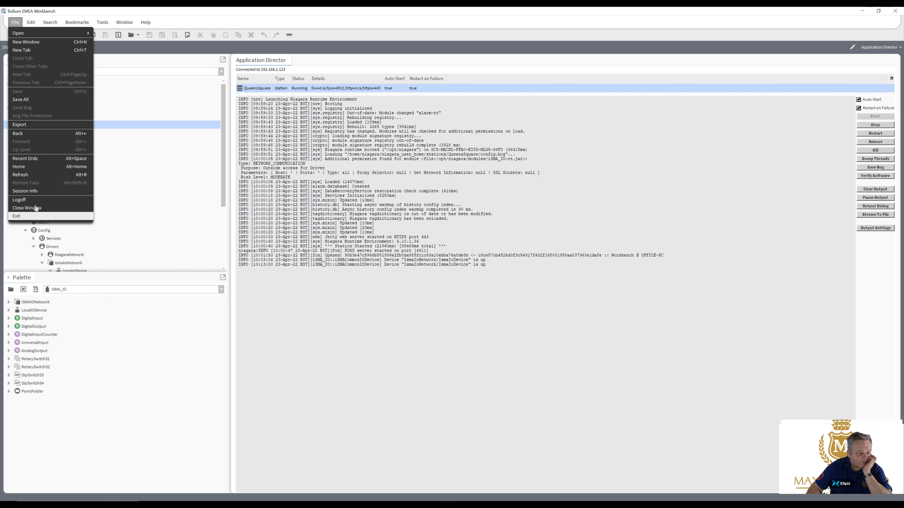
key("Escape")
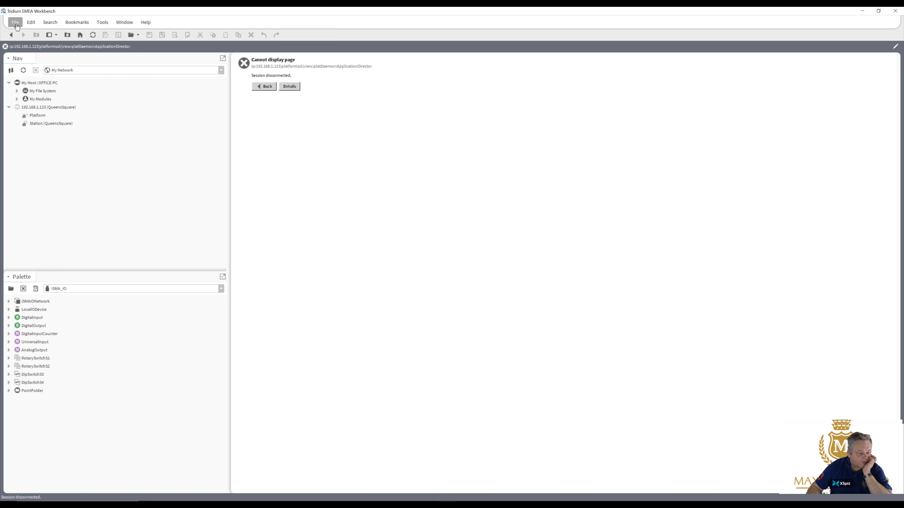
Close the Workbench window and relaunch Workbench 4.10.1.36 from the desktop.
left_click(17, 25)
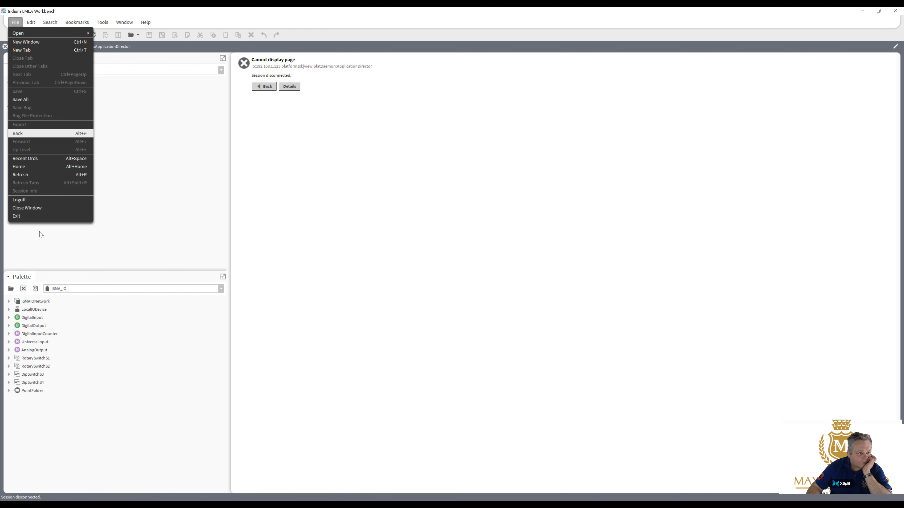
left_click(35, 210)
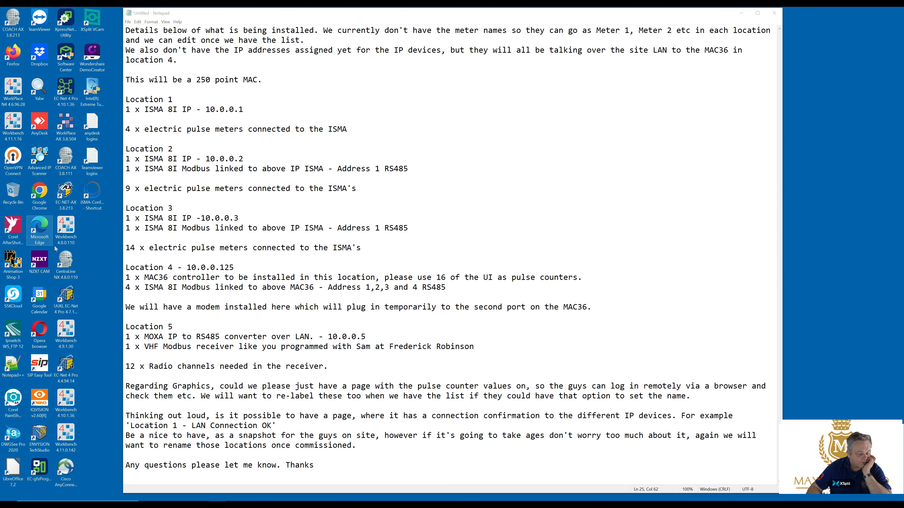
left_click(66, 333)
left_click(76, 403)
double_click(75, 403)
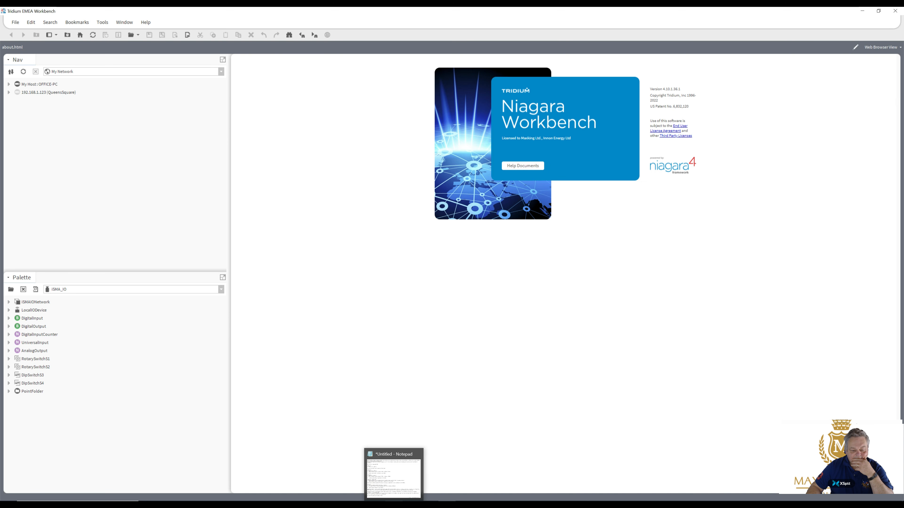
Switch to the Notepad notes and append "(only 4 DI can be used)" to the MAC36 controller line under Location 4.
left_click(394, 506)
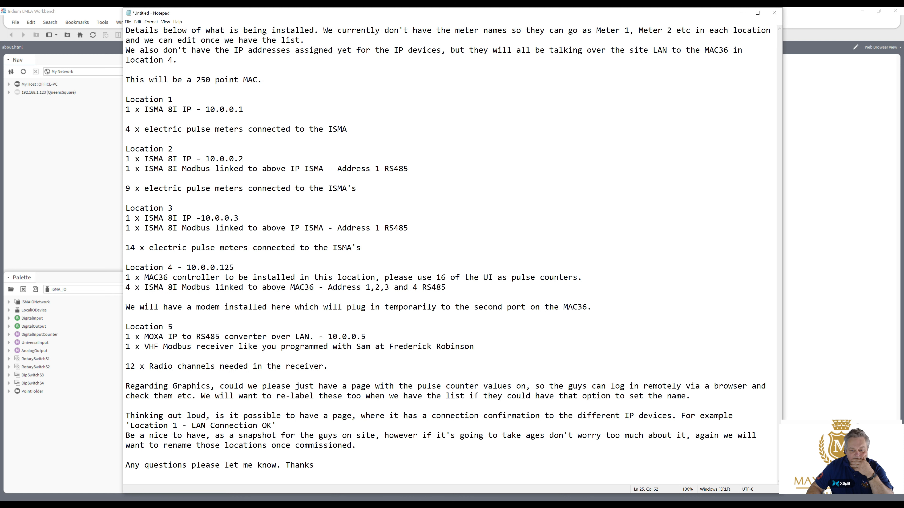
left_click(582, 277)
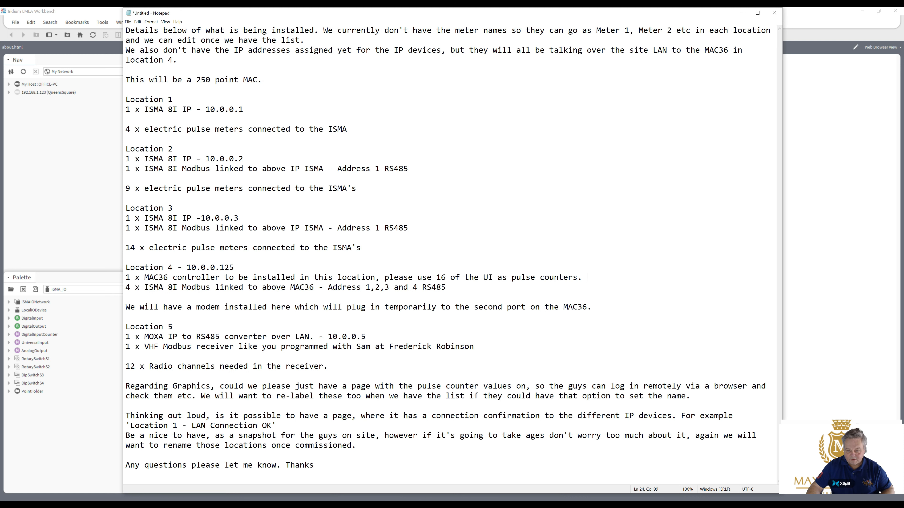
type("(onl")
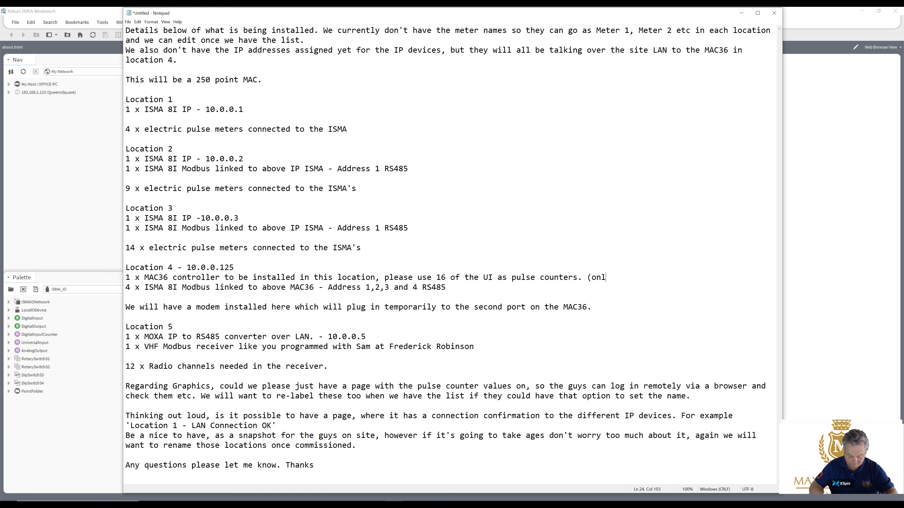
type("y 4 DI ca")
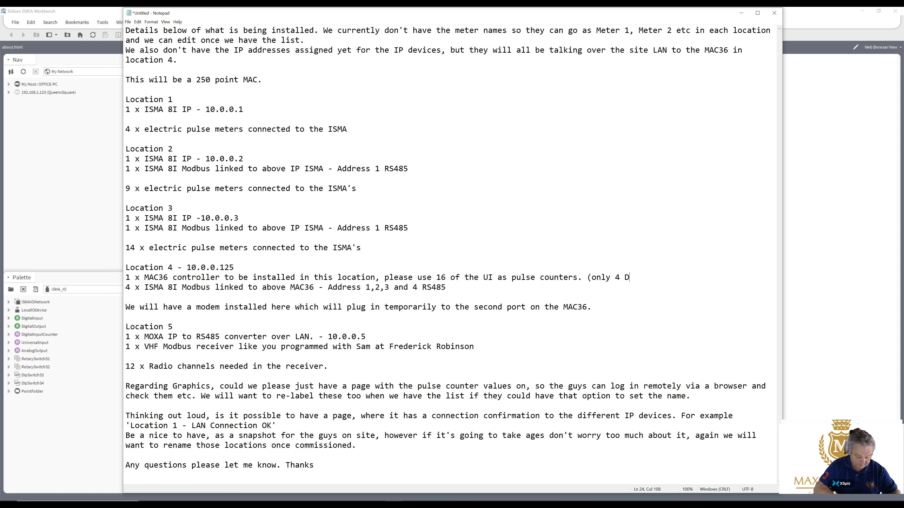
type("be usedP)")
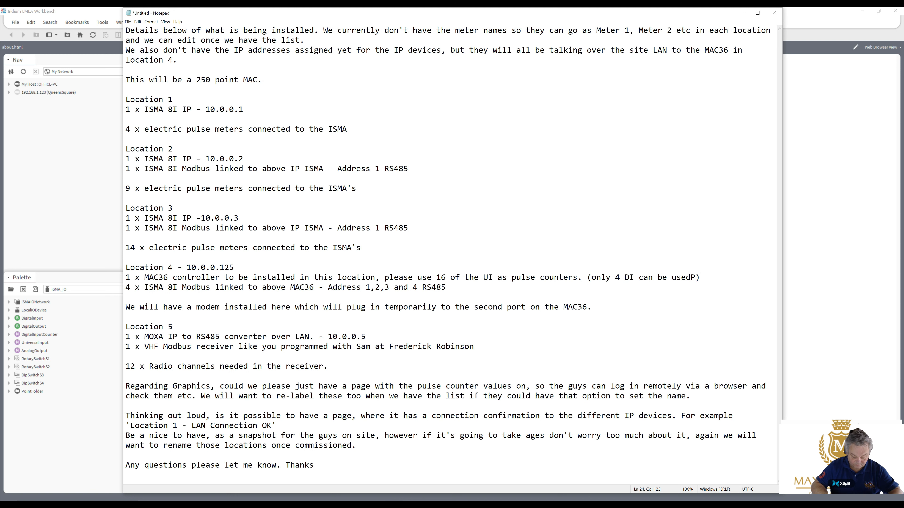
key("BackSpace")
key("BackSpace")
type(")")
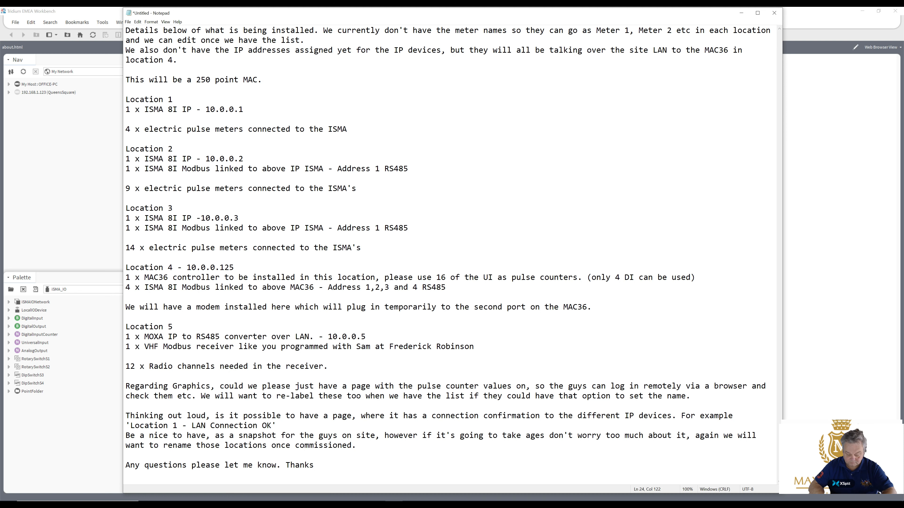
Extend the bracketed MAC36 remark with ", not the 16UI" and return to Workbench.
key("BackSpace")
type(", not")
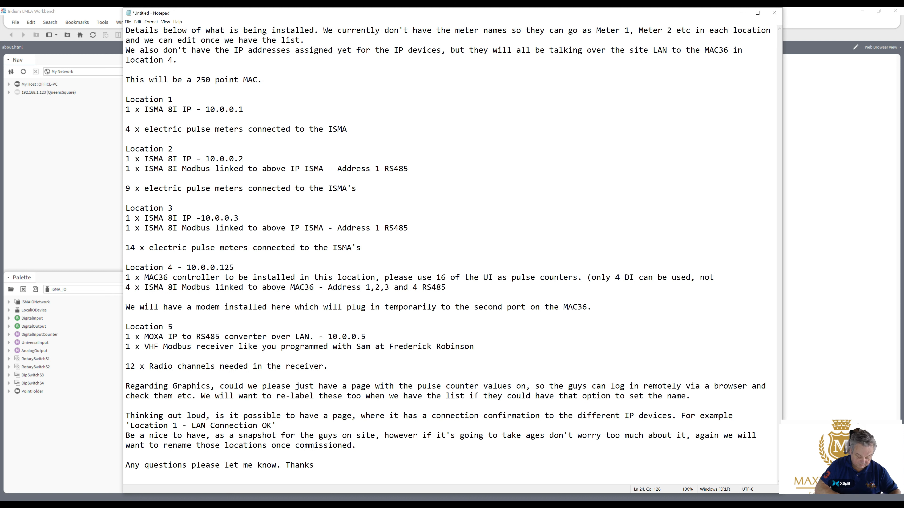
type(" the ")
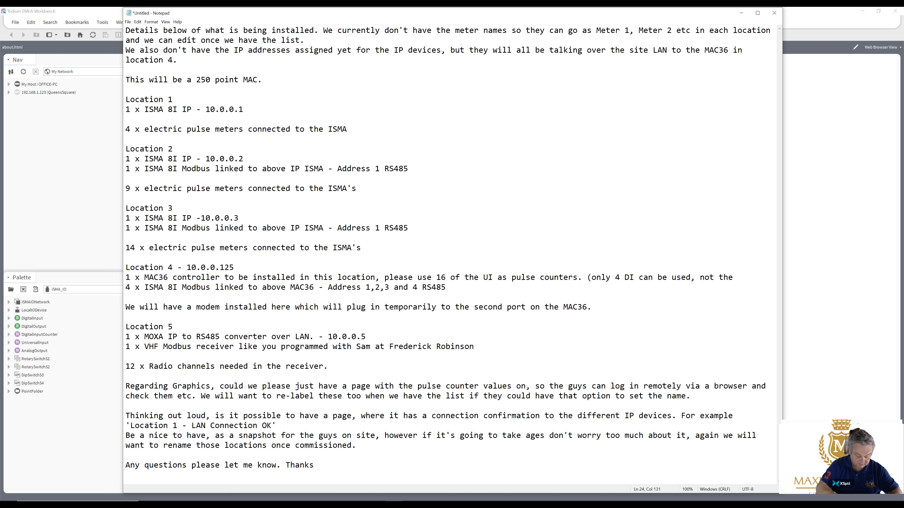
type("16UI)")
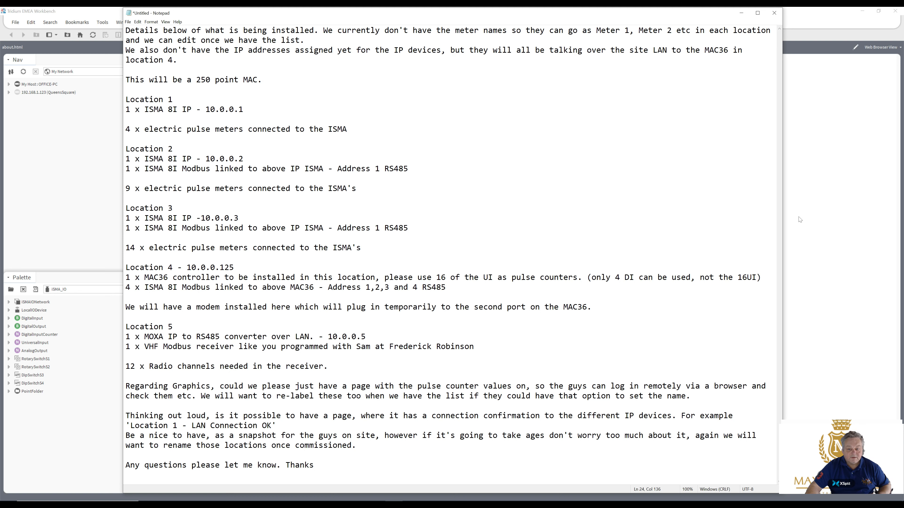
left_click(818, 220)
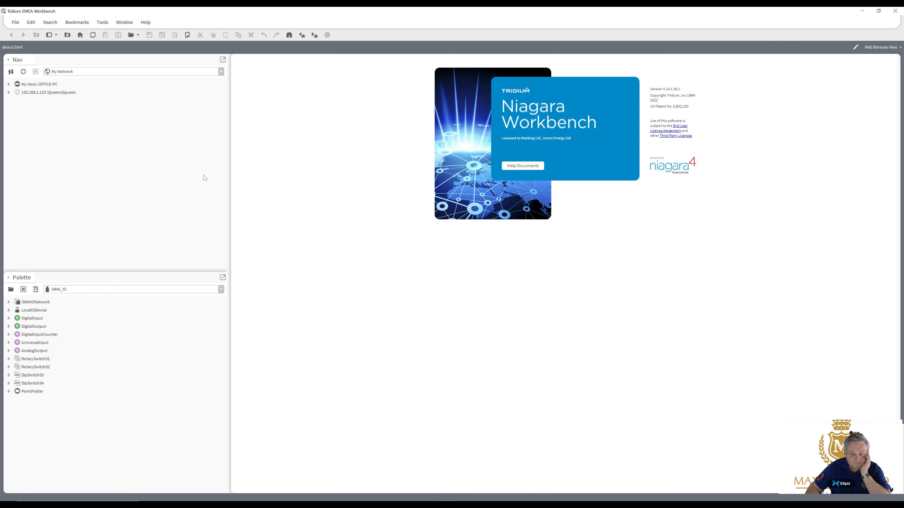
Connect to the 192.168.1.123 platform with the saved credentials and open its Software Manager.
left_click(9, 93)
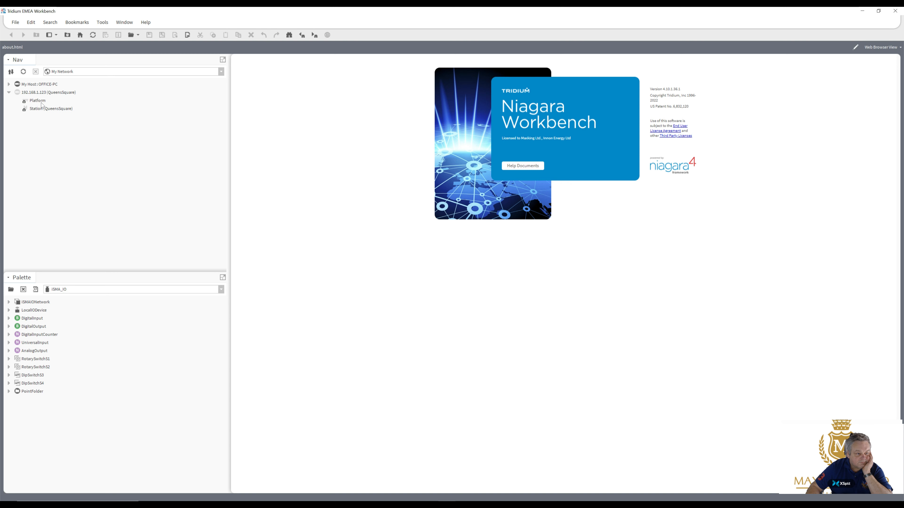
double_click(41, 101)
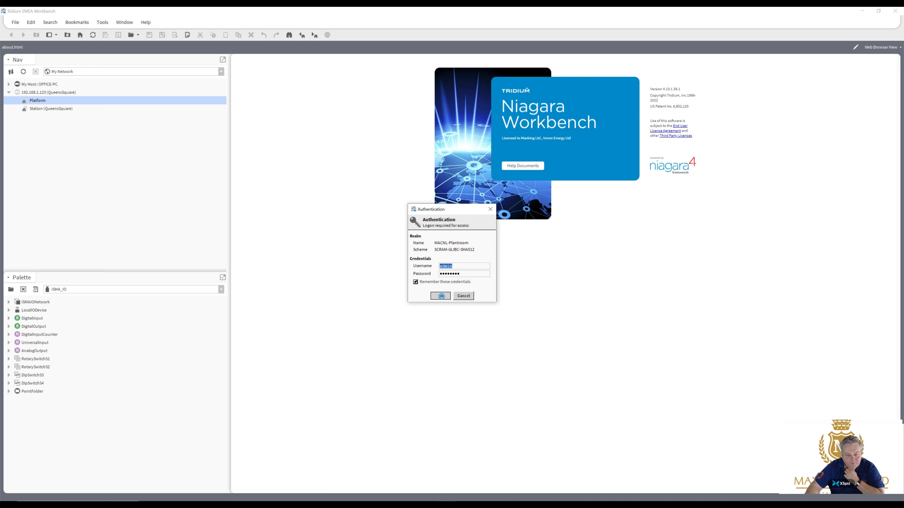
left_click(441, 296)
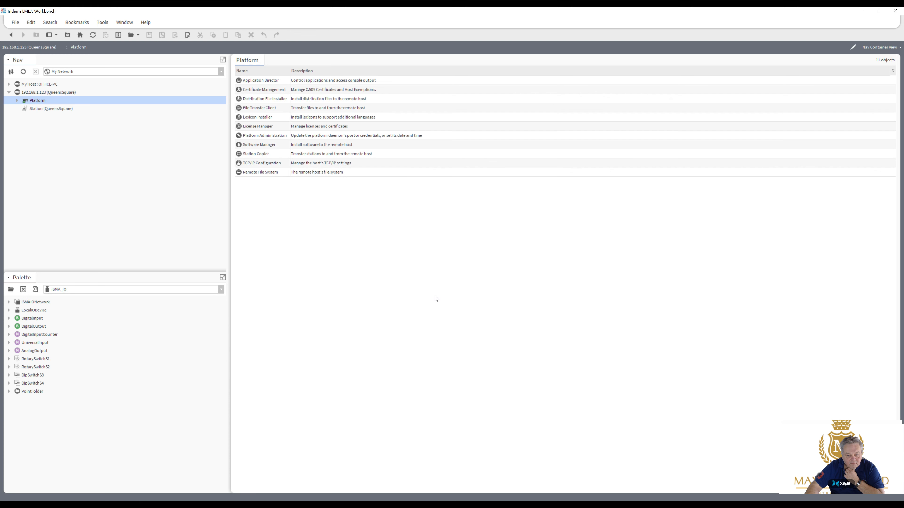
double_click(272, 145)
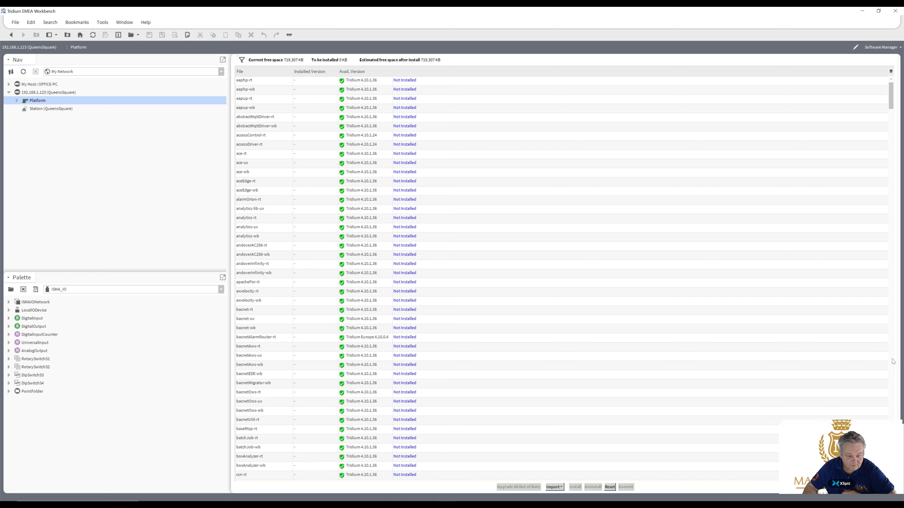
Mark the ismaModules-rt module, version GCS 1.1, for installation on the controller and commit the change.
scroll(893, 361, "down", 15)
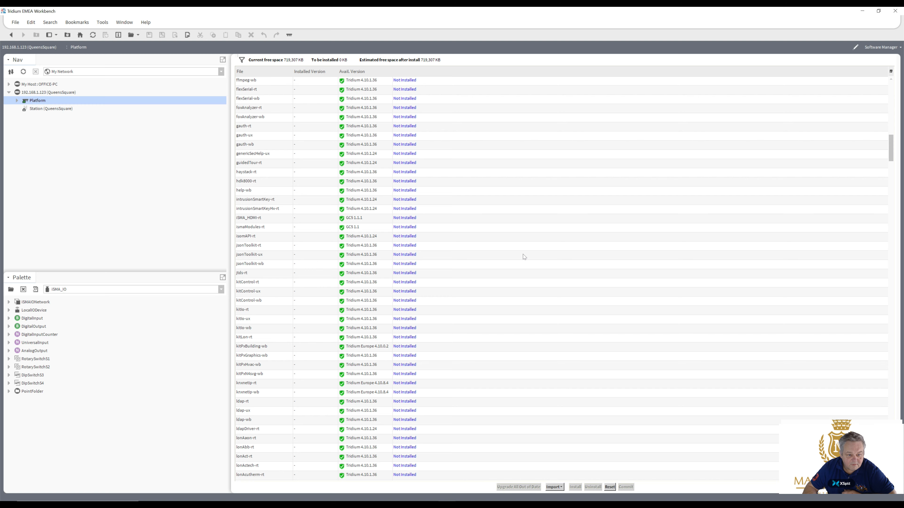
left_click(415, 230)
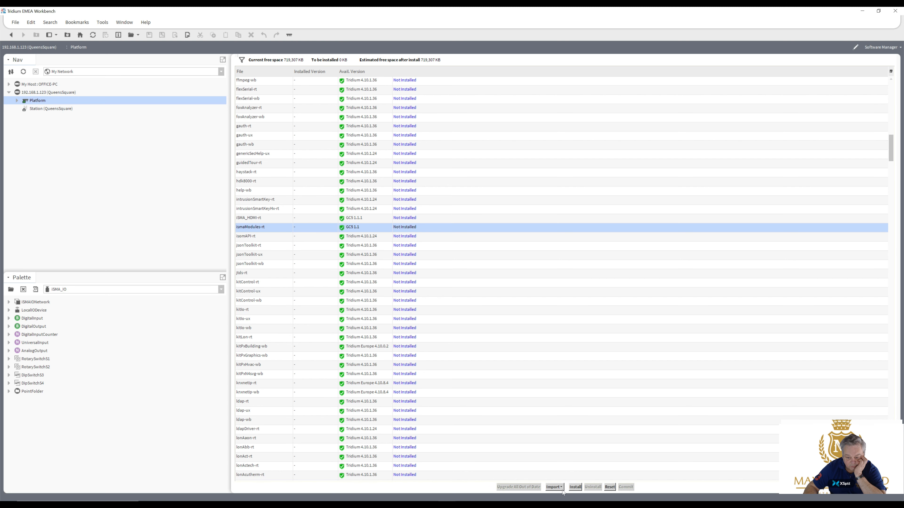
left_click(581, 489)
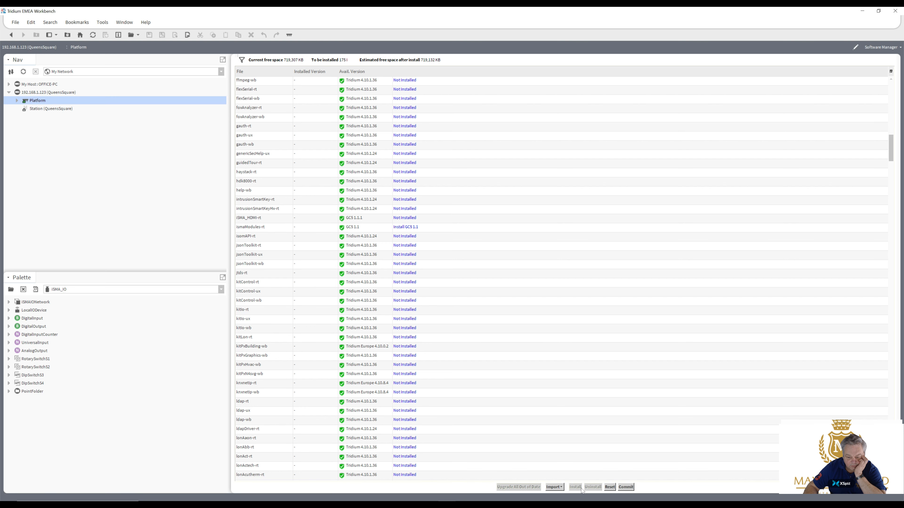
left_click(626, 487)
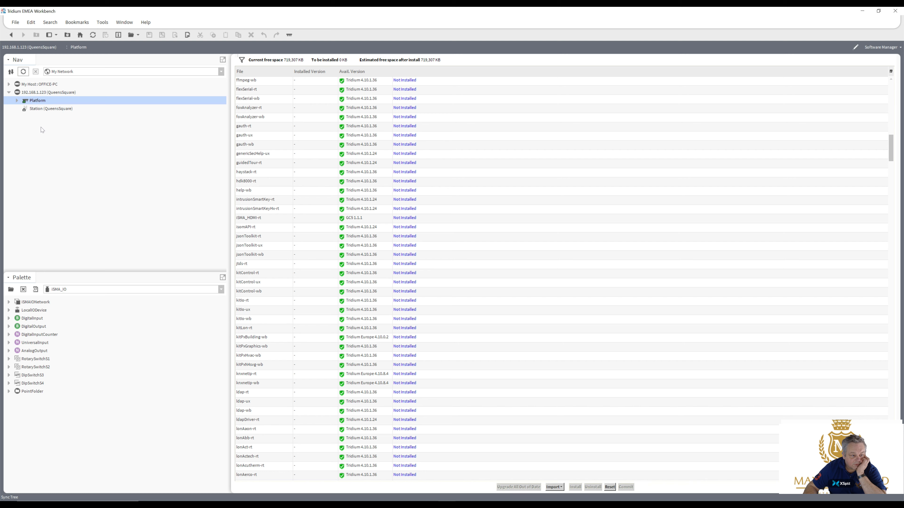
Connect to the QueensSquare station on 192.168.1.123 with the saved credentials.
double_click(38, 109)
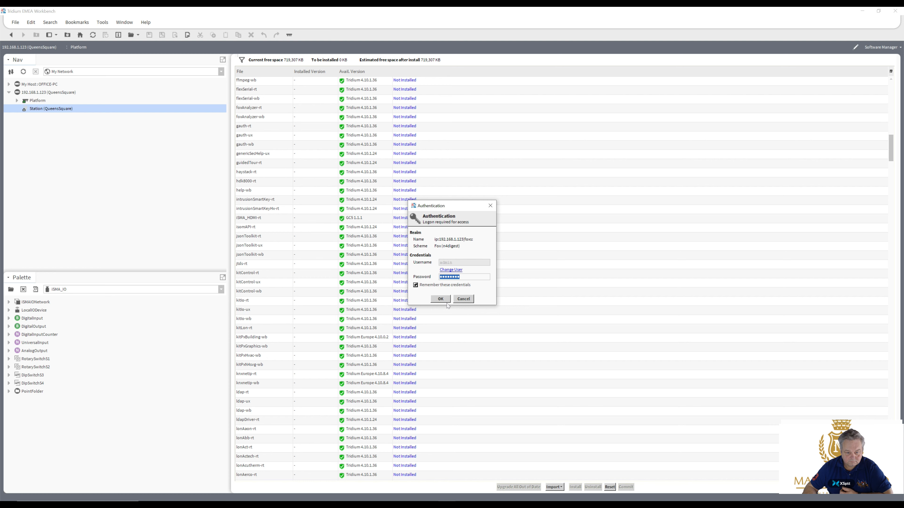
left_click(441, 299)
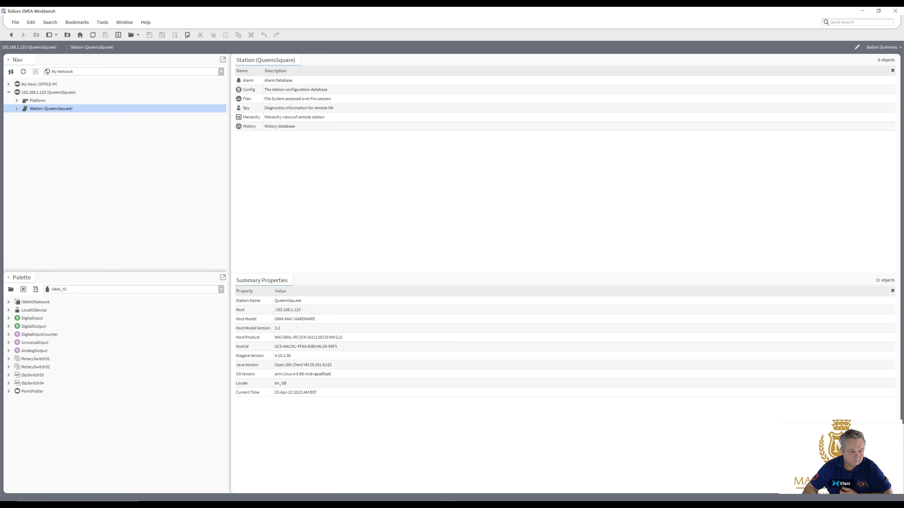
Expand the QueensSquare station down to its driver networks and open the ismaModules palette.
left_click(17, 109)
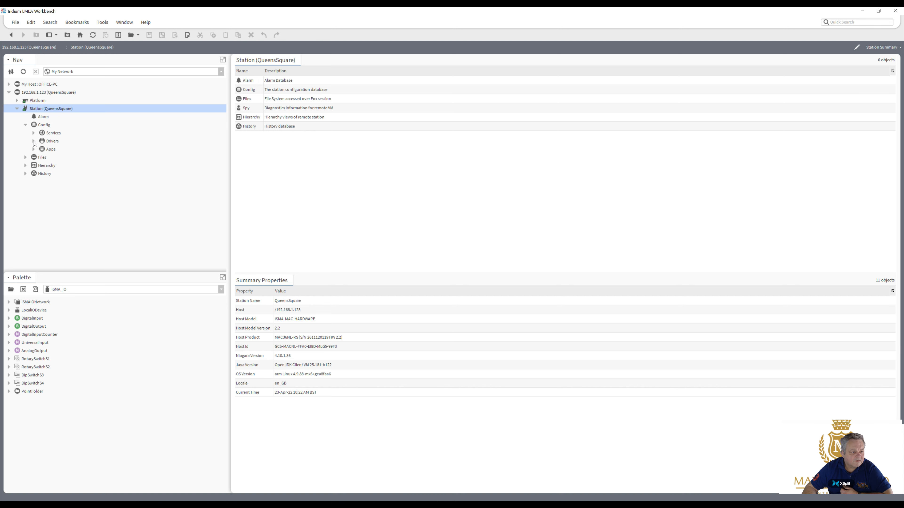
left_click(33, 140)
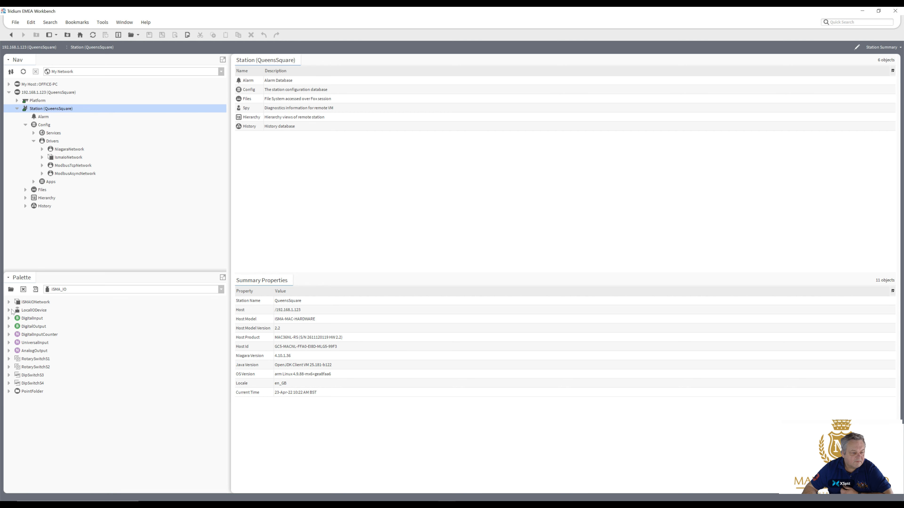
left_click(11, 290)
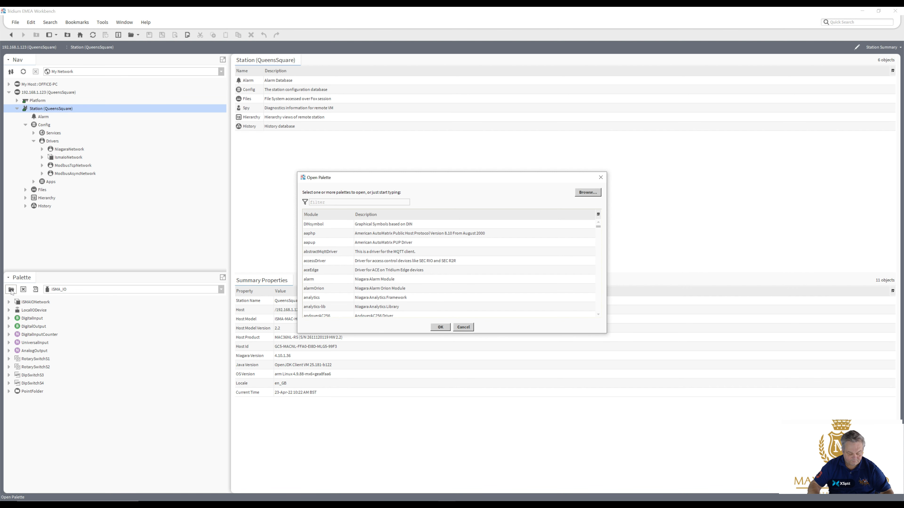
type("ism")
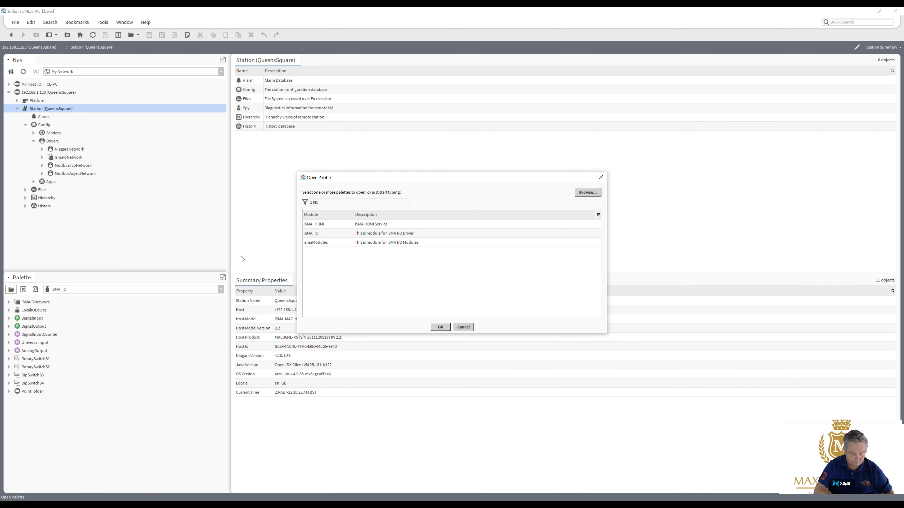
left_click(330, 243)
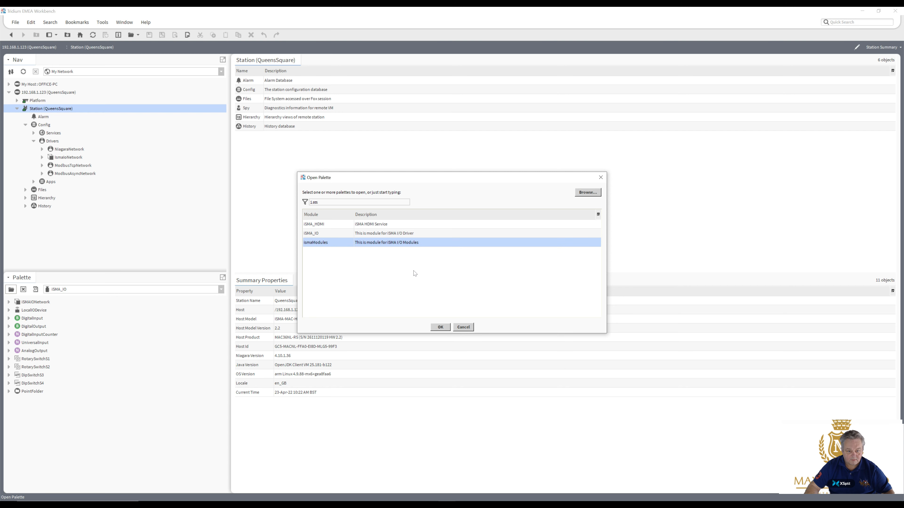
left_click(440, 327)
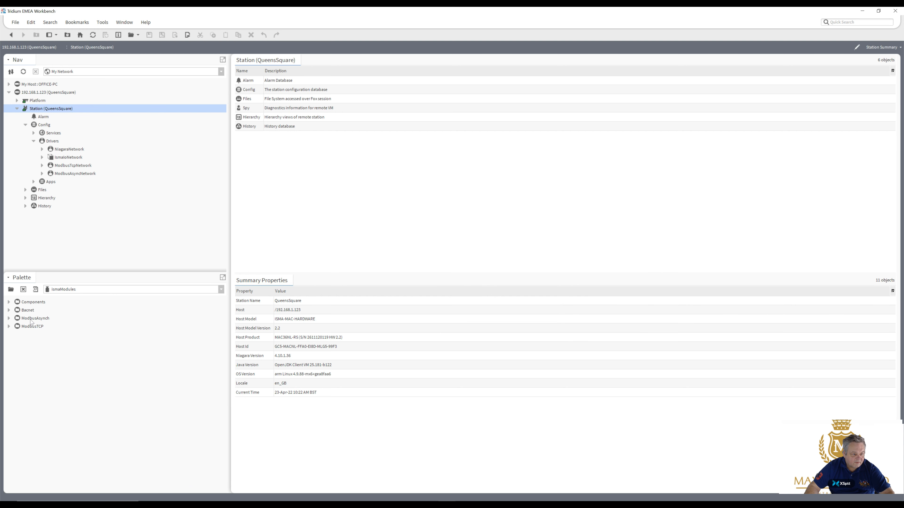
Add the ModbusAsync 8I module from the palette to the station's ModbusAsyncNetwork, keeping the default name iSMA_B_8I_No1.
left_click(9, 319)
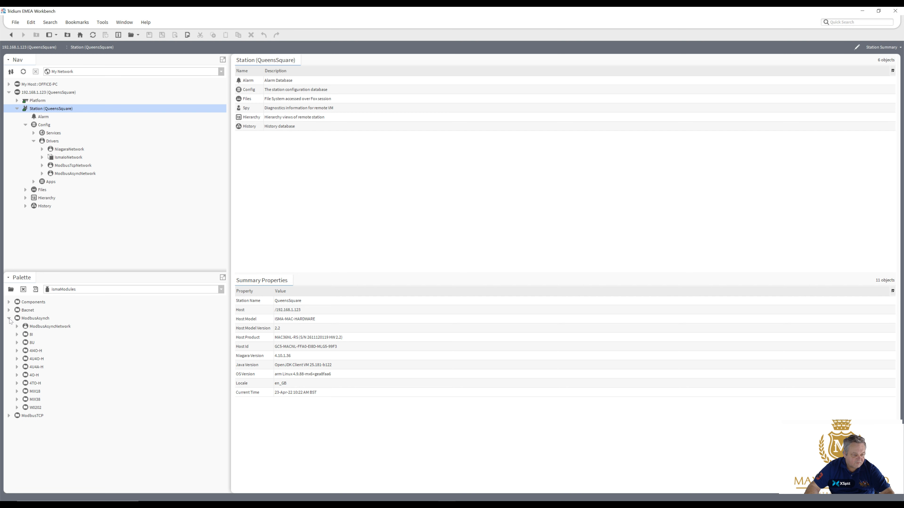
left_click(17, 335)
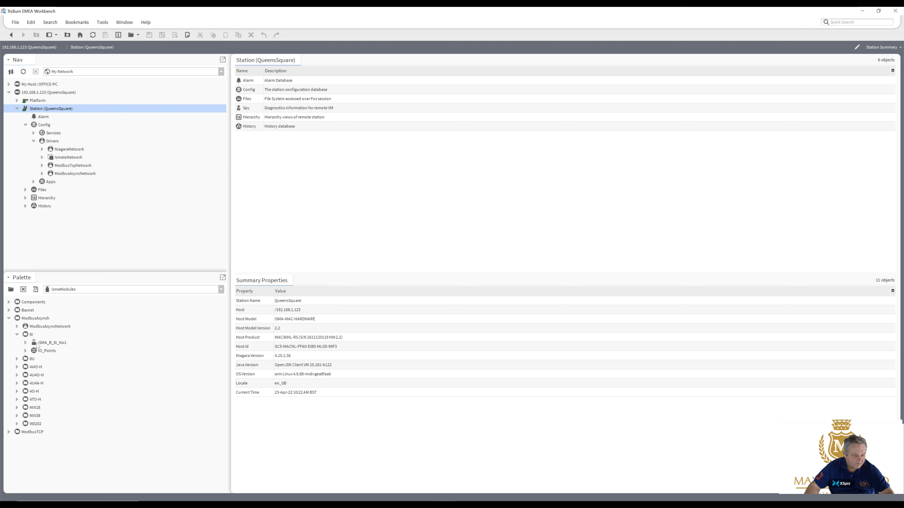
left_click_drag(40, 344, 66, 174)
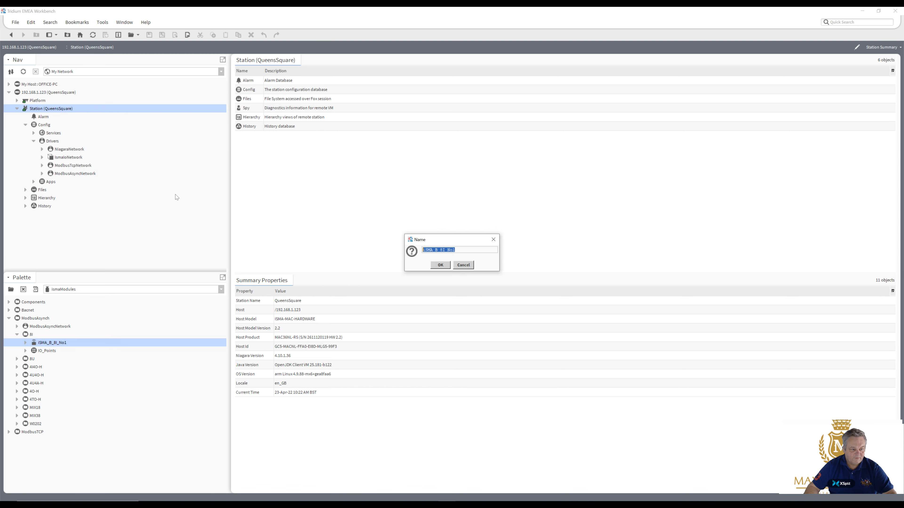
key("Return")
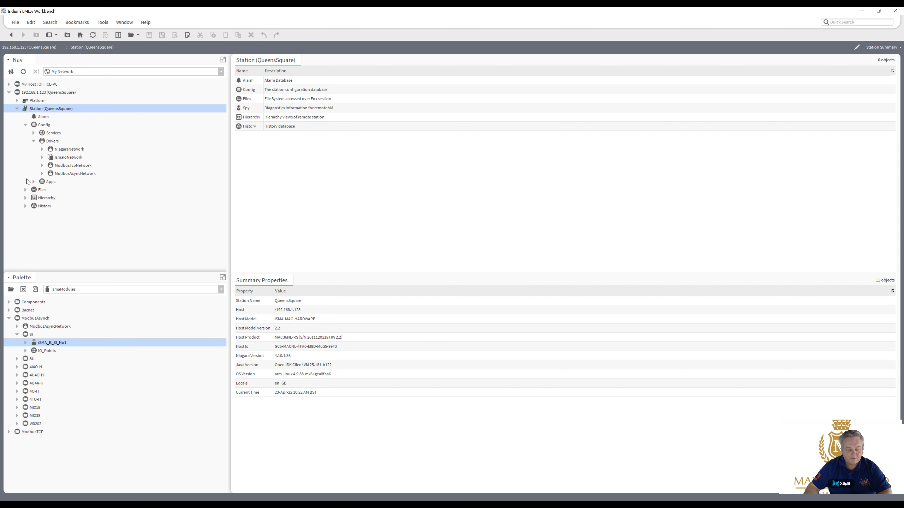
Set the Modbus Data Mode of the iSMA_B_8I_No1 device to Rtu, save the change and open the device's Points.
left_click(41, 174)
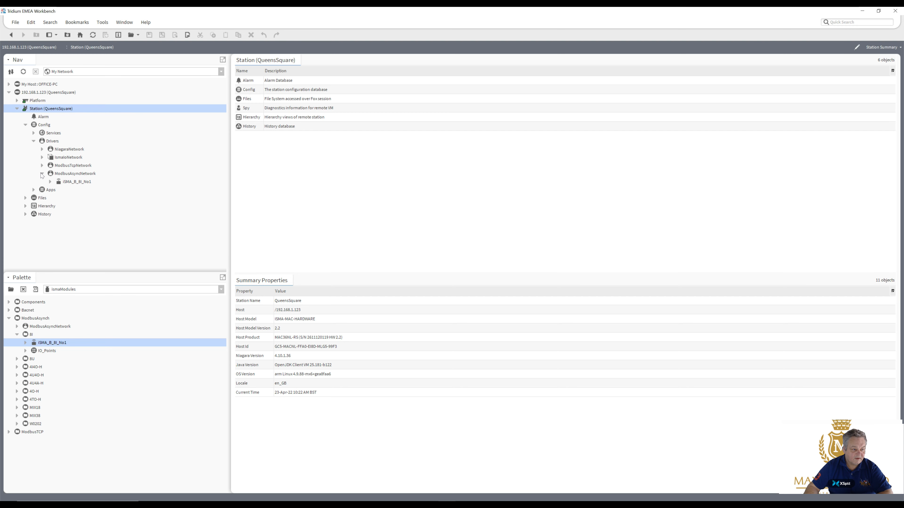
left_click(70, 182)
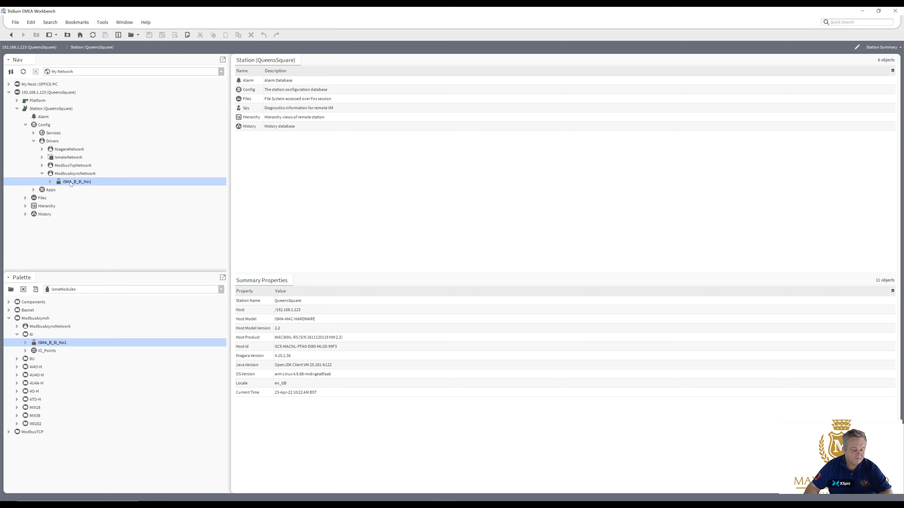
double_click(70, 182)
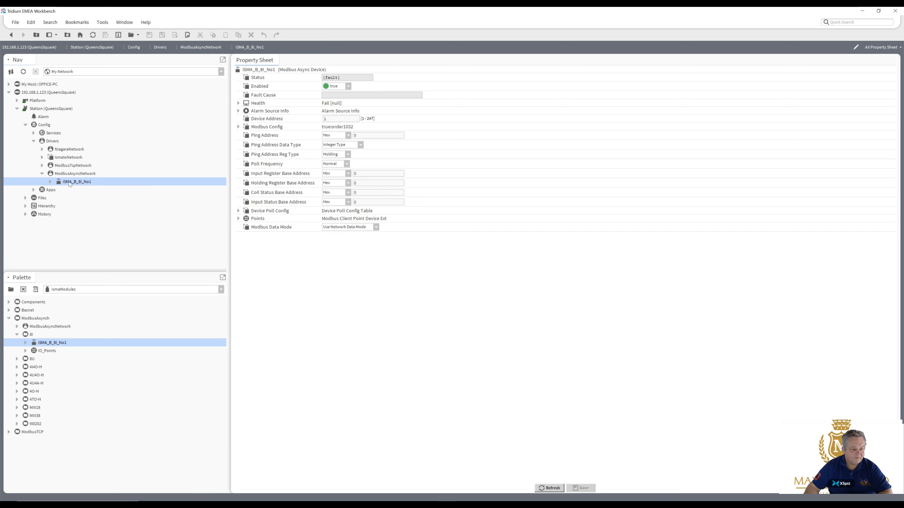
left_click(51, 182)
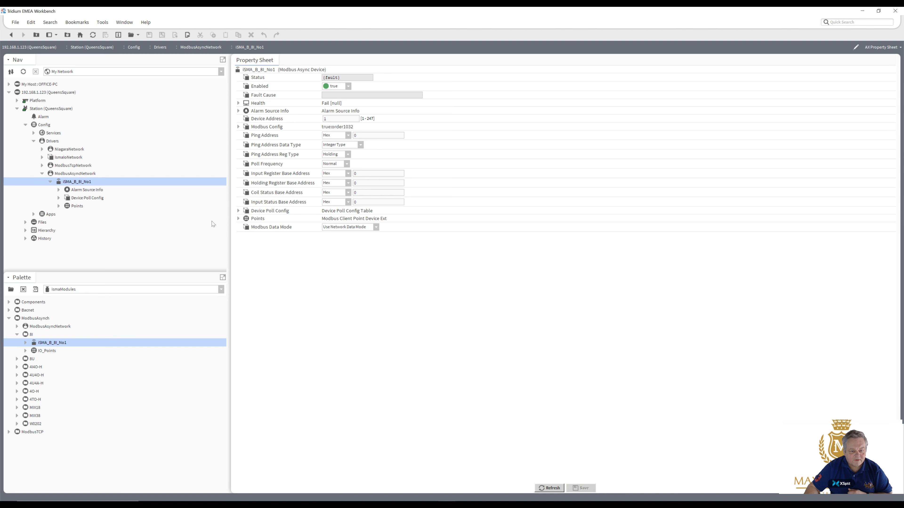
left_click(376, 227)
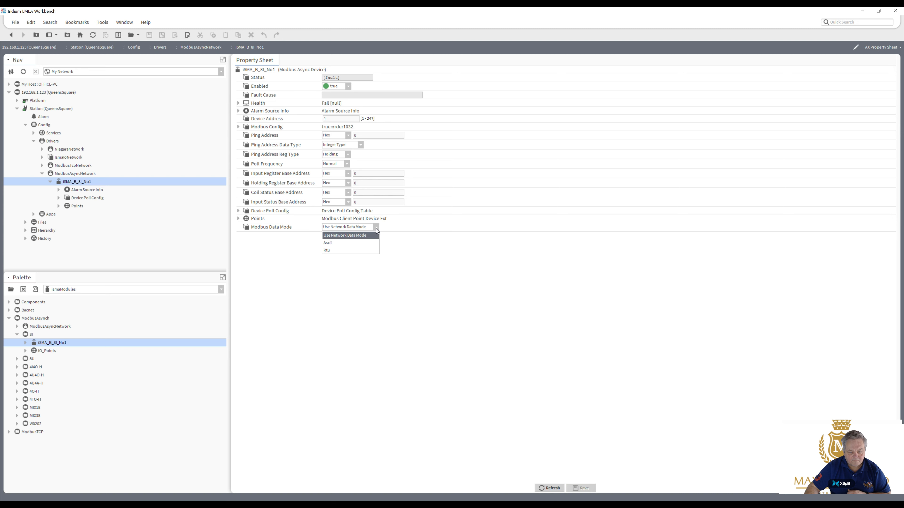
left_click(359, 251)
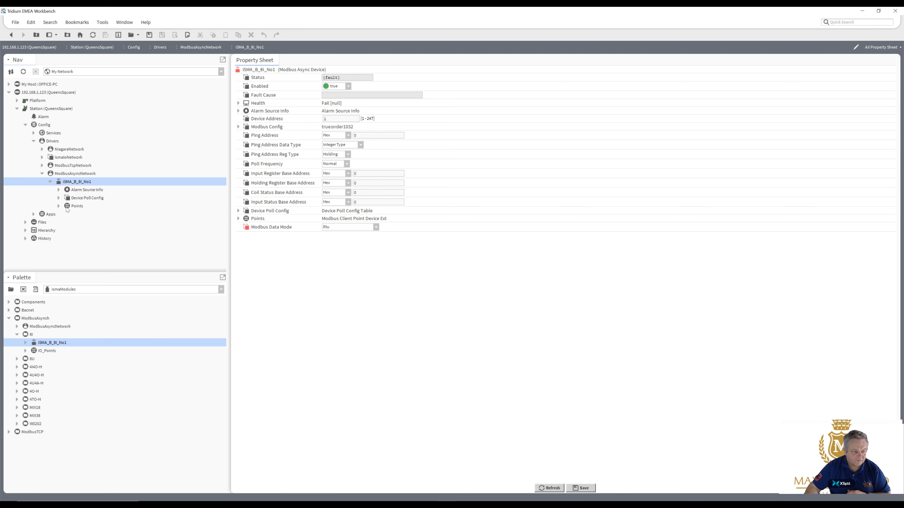
left_click(74, 208)
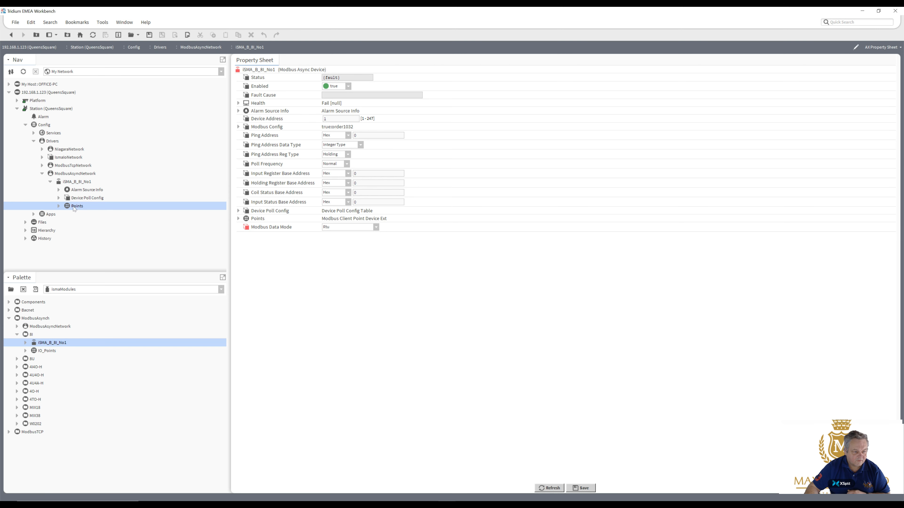
double_click(74, 208)
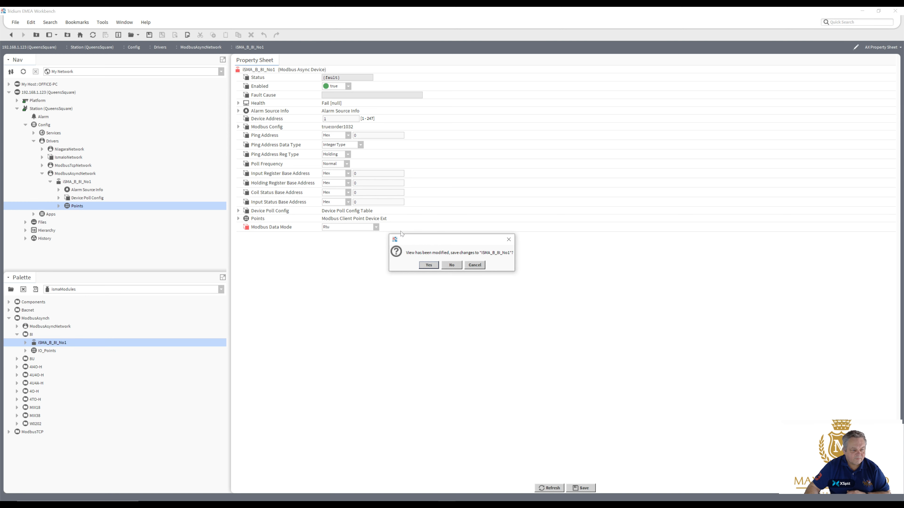
left_click(428, 266)
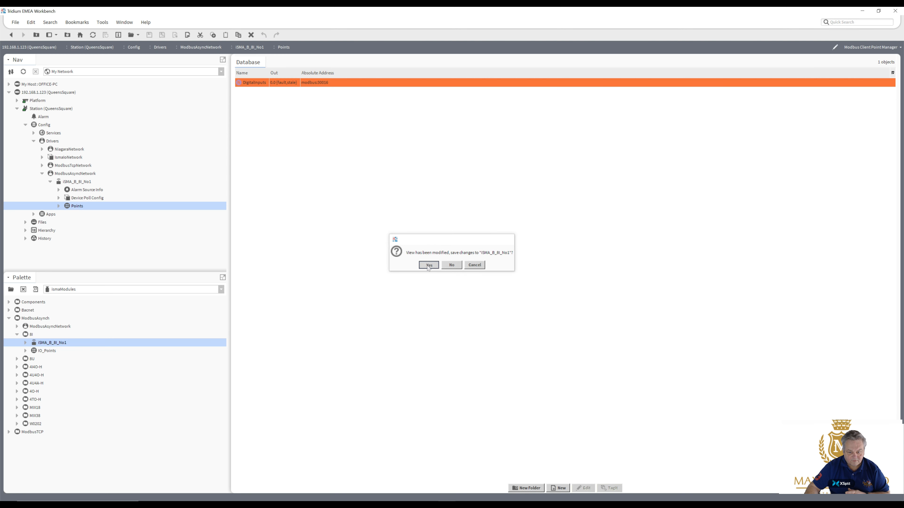
Show the device's Points as a wire sheet and delete the default DigitalInputs point and its linked 8I_DigitalInputs block.
right_click(80, 208)
mouse_move(102, 212)
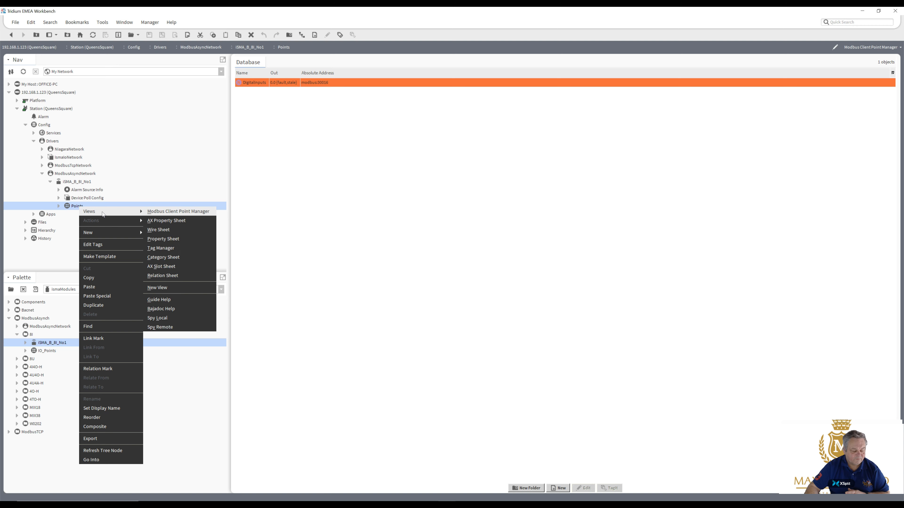
left_click(165, 229)
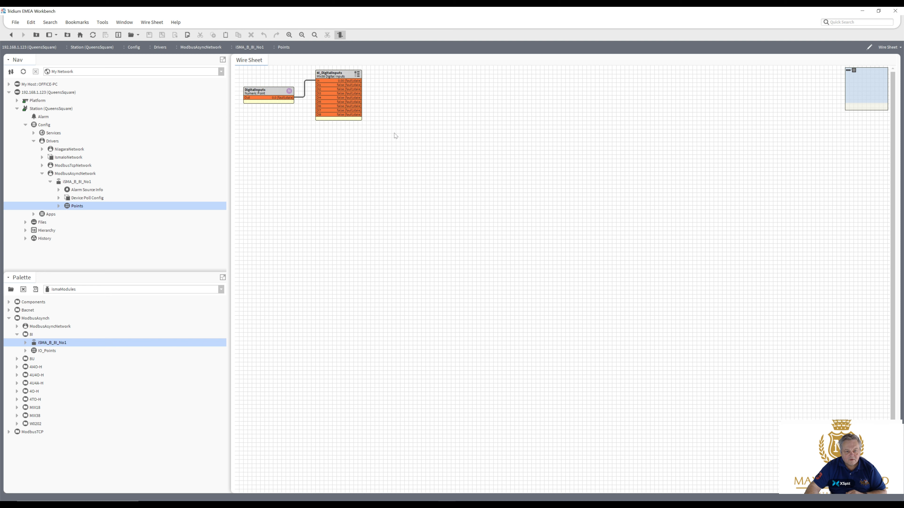
left_click_drag(392, 137, 259, 64)
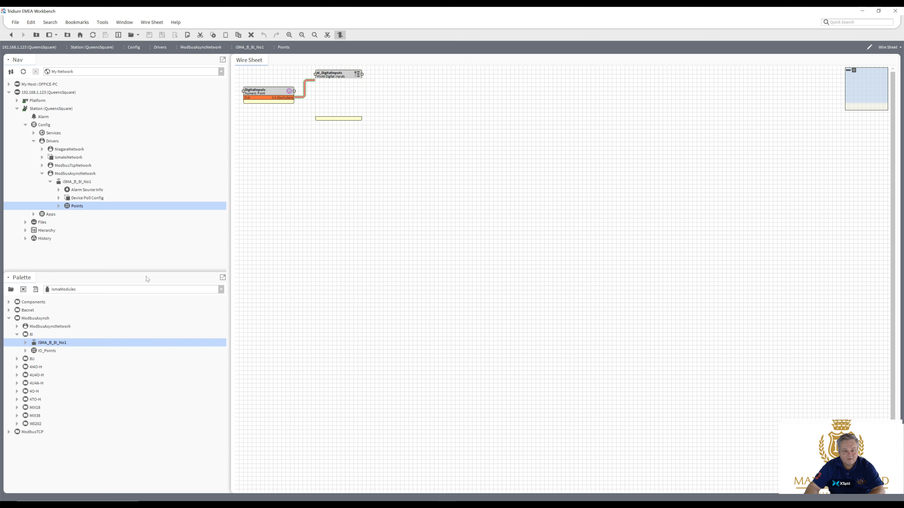
key("Delete")
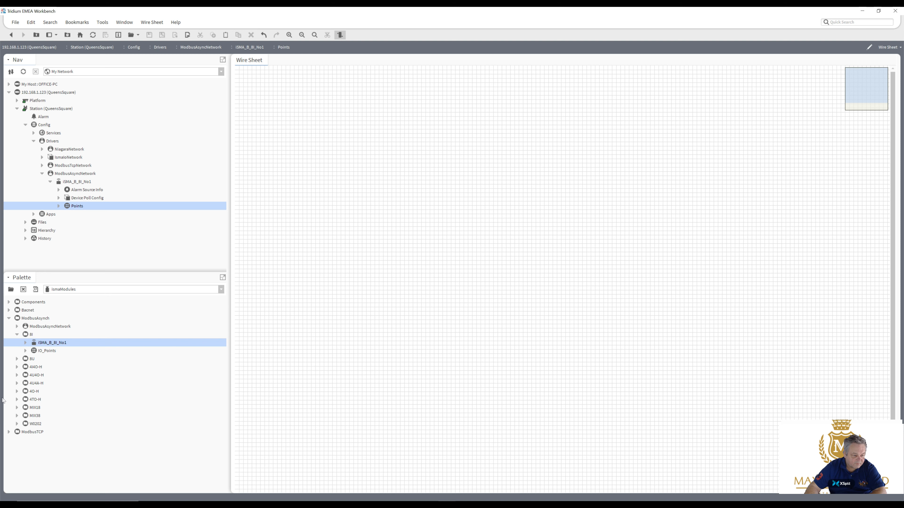
Add the 8I digital-input points Counter_DI1 to Counter_DI8 from the palette to the Points wire sheet.
left_click(26, 352)
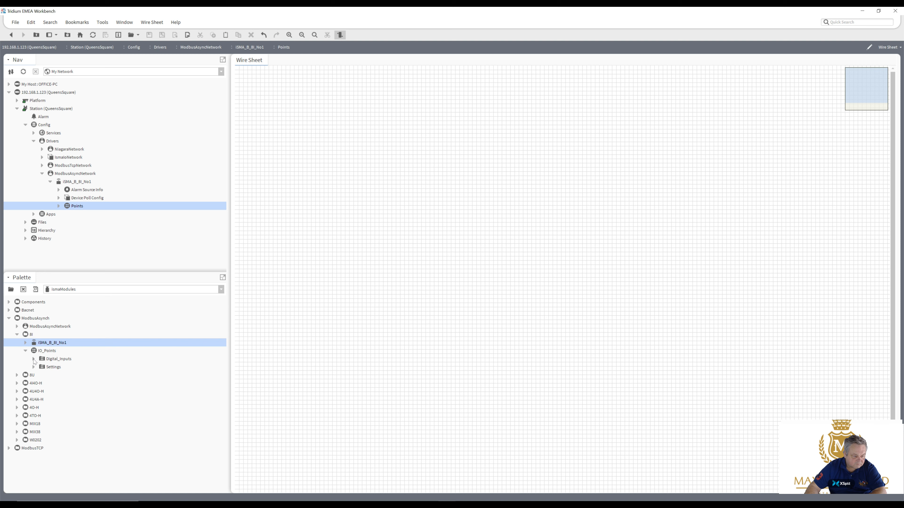
left_click(34, 359)
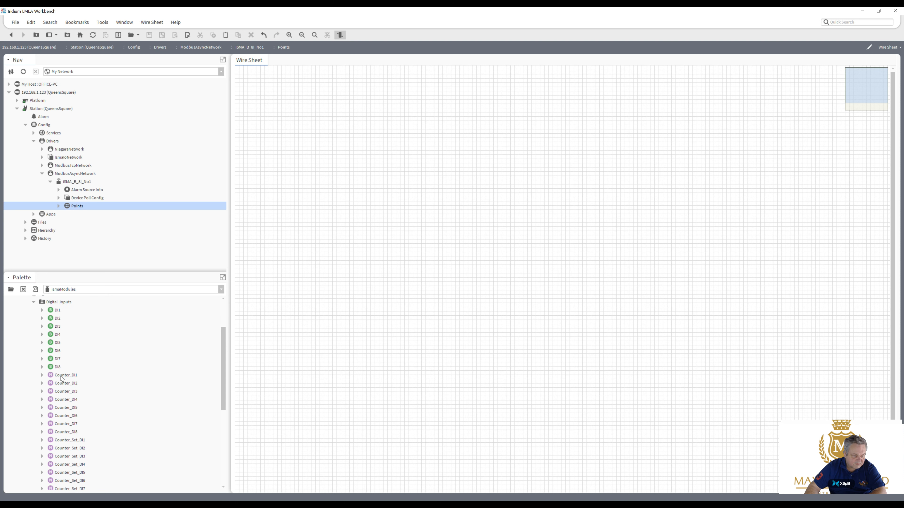
left_click(61, 377)
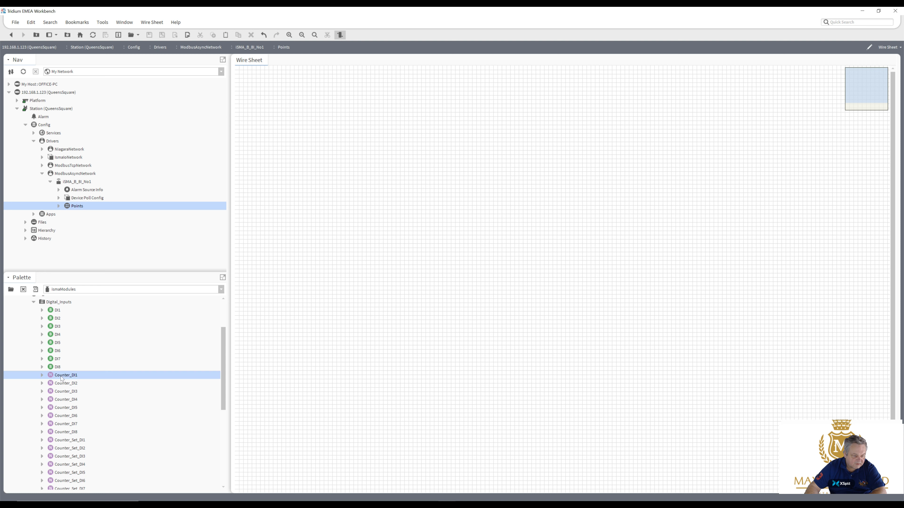
left_click(65, 433, "shift")
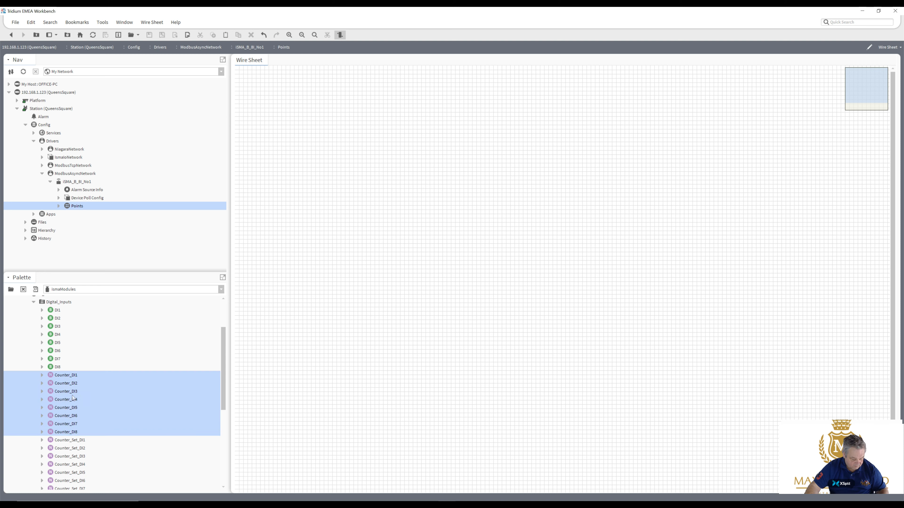
left_click_drag(70, 378, 359, 123)
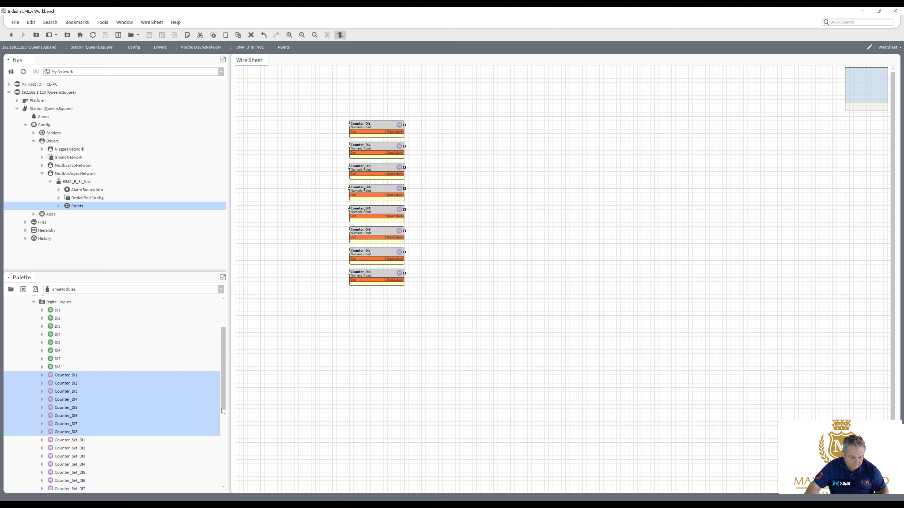
Add Counter_Set_DI1 to Counter_Set_DI8 to the wire sheet and place them beside the counter points.
scroll(221, 424, "down", 1)
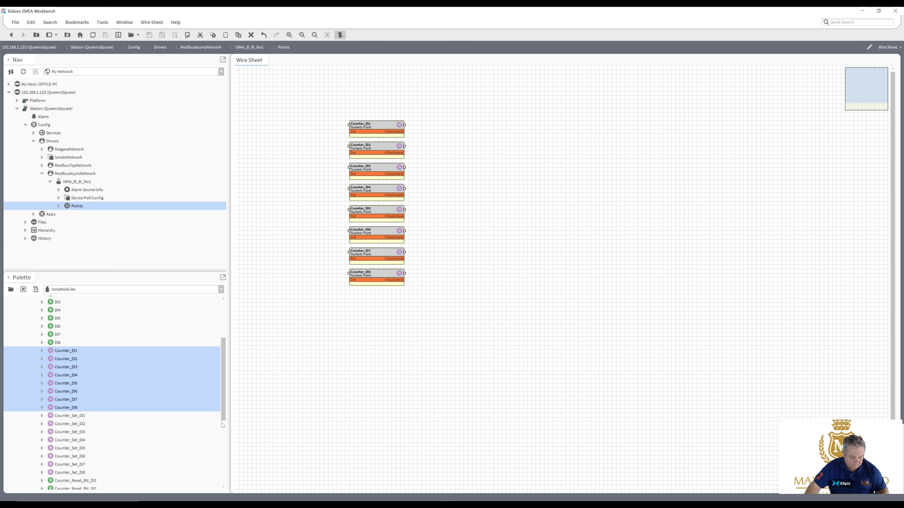
scroll(217, 420, "down", 1)
scroll(108, 404, "down", 1)
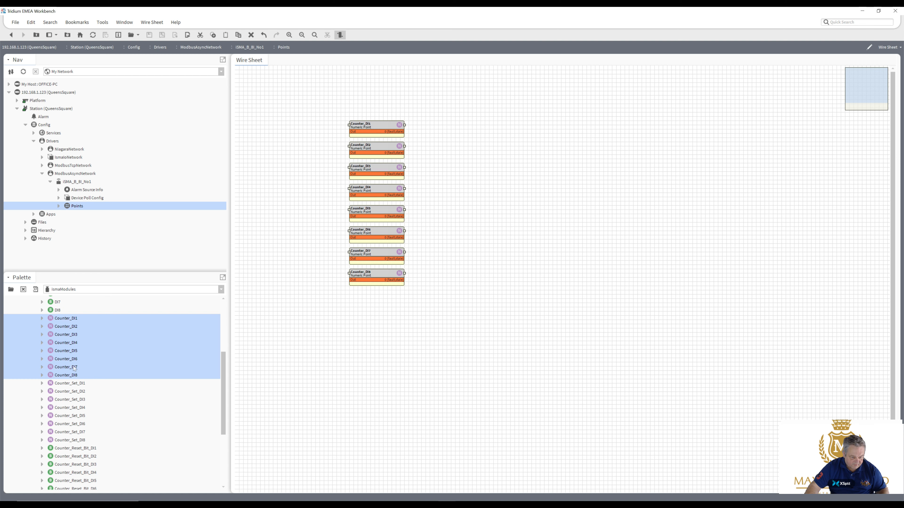
left_click(64, 384)
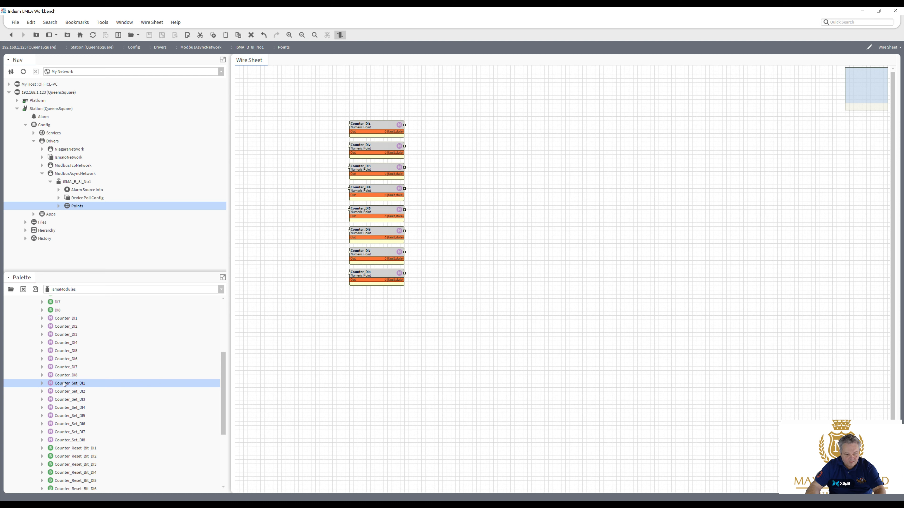
left_click(67, 440, "shift")
left_click_drag(67, 441, 541, 238)
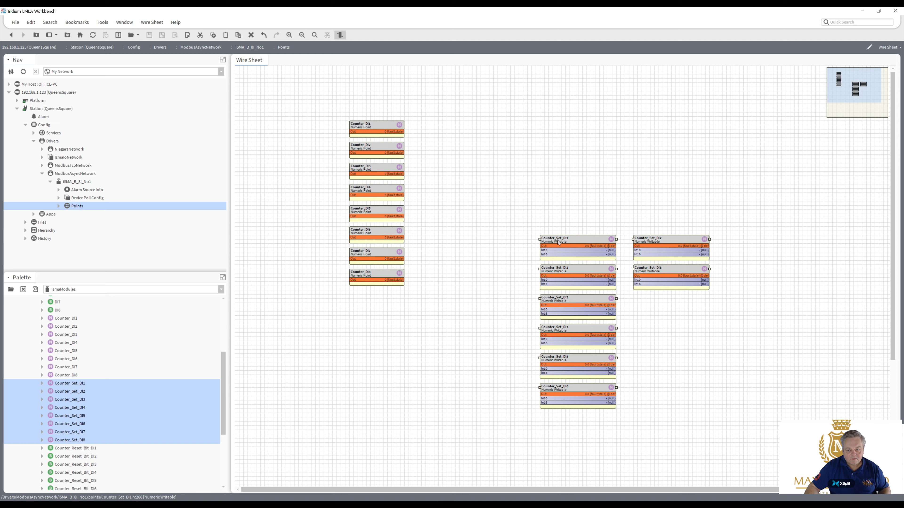
left_click_drag(496, 191, 446, 109)
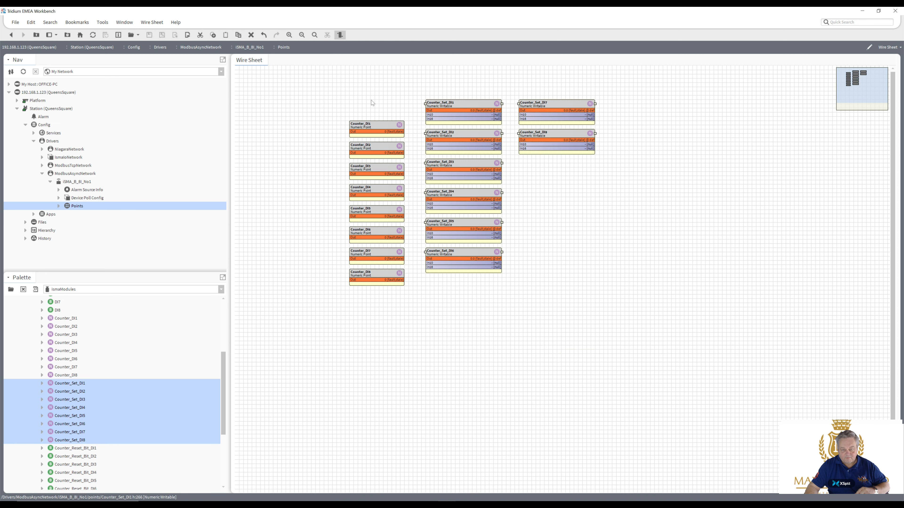
Add a text block named Note to the wire sheet above the Counter_DI points.
right_click(331, 96)
mouse_move(351, 100)
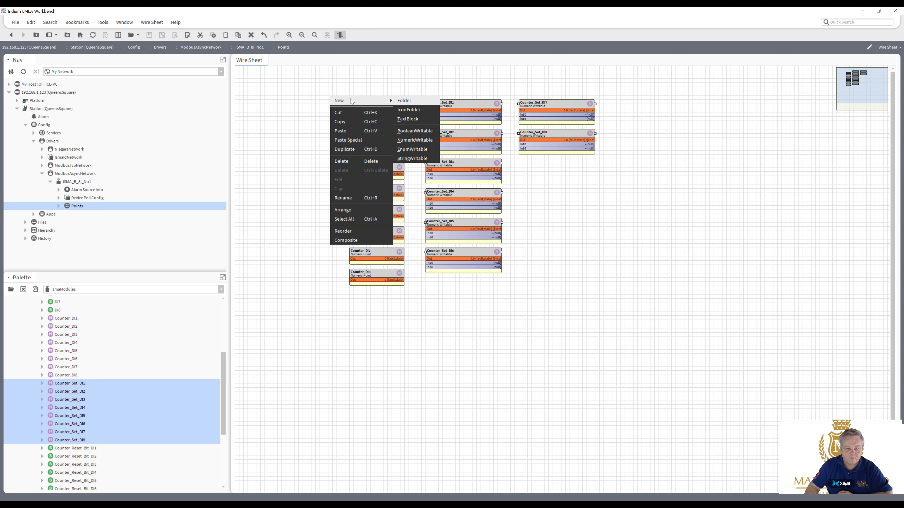
left_click(408, 119)
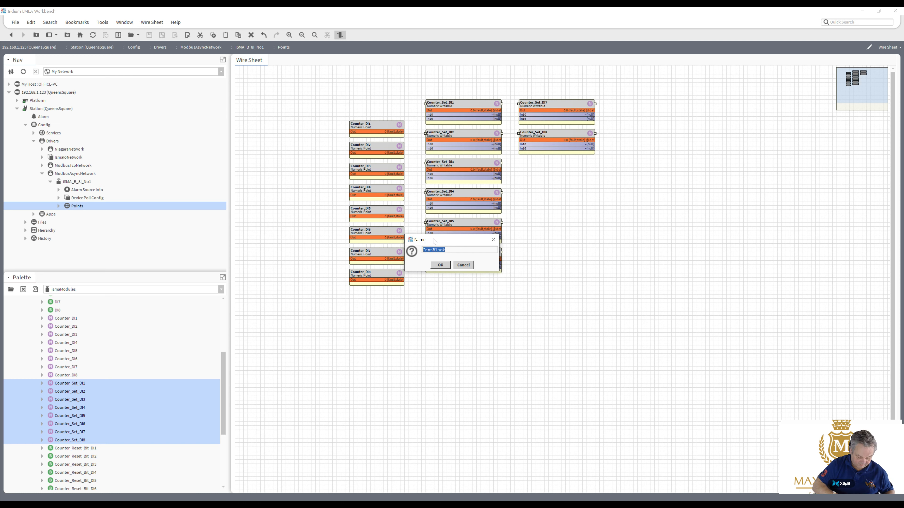
type("Note")
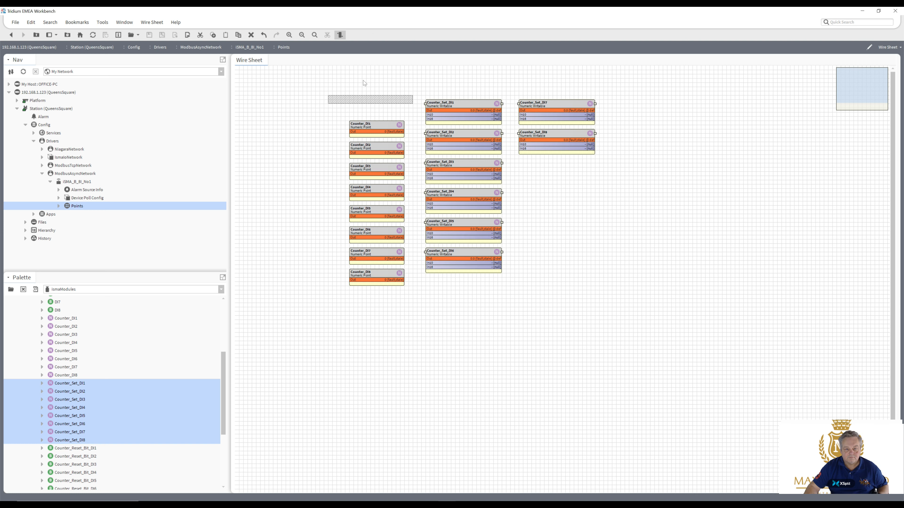
Open the properties of the Note text block and set its text to Inputs.
left_click(359, 107)
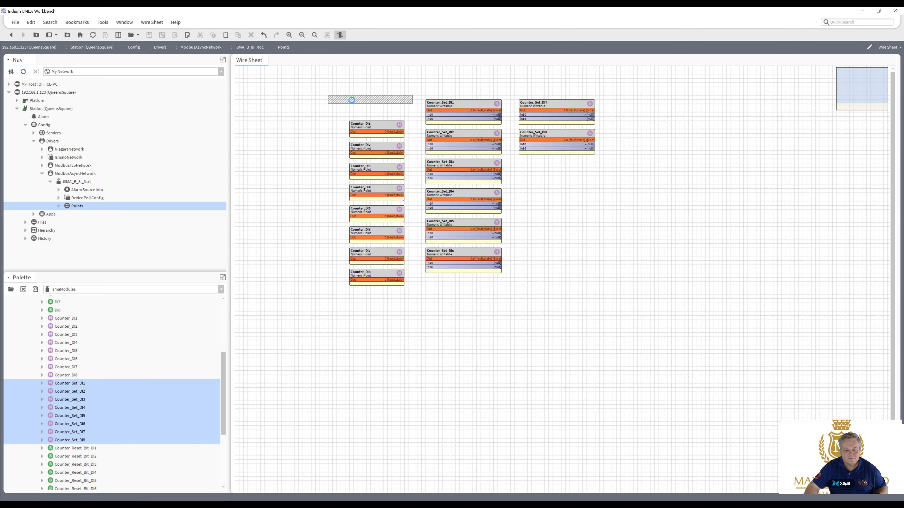
left_click(353, 102)
double_click(352, 101)
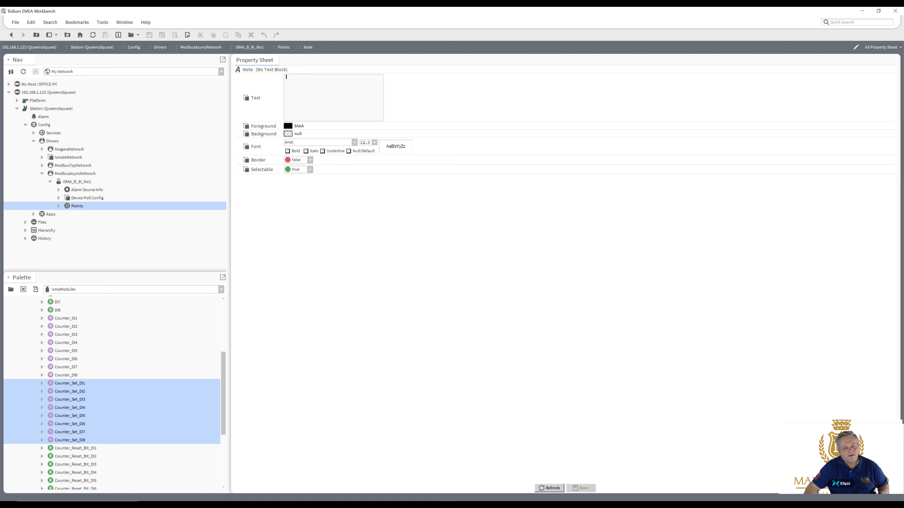
type("1")
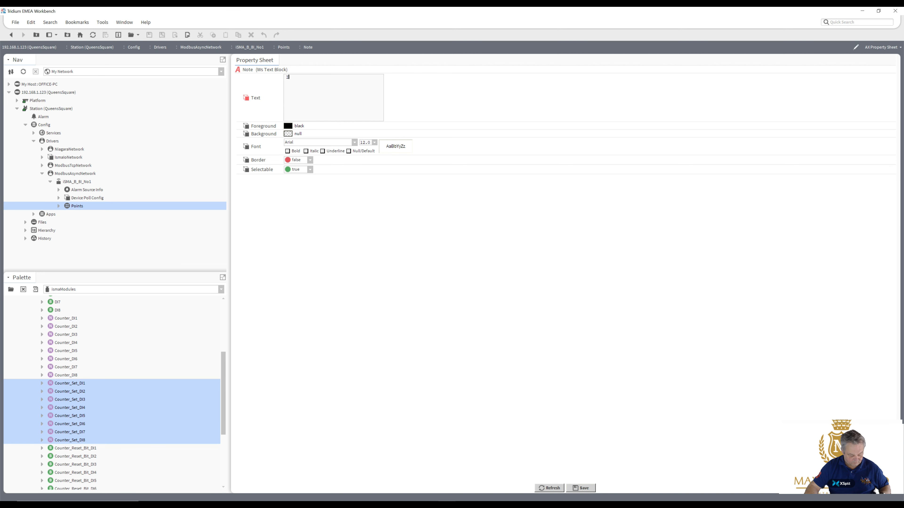
type("nputs")
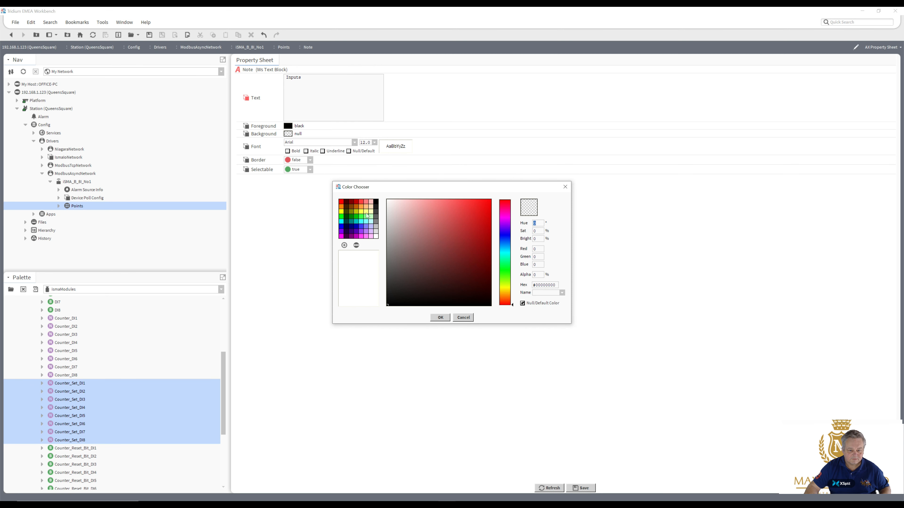
Give the note a light yellow background, bold font and a border, save it and return to the wire sheet.
left_click(370, 213)
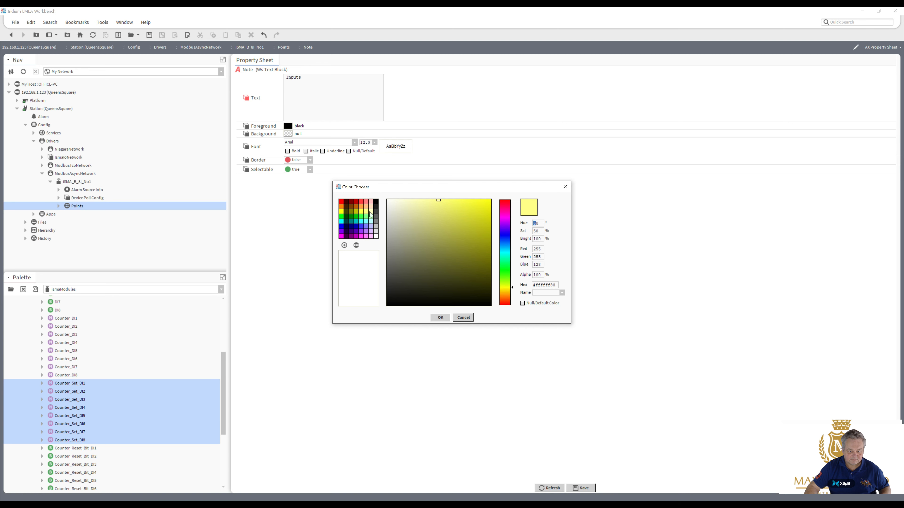
left_click(438, 318)
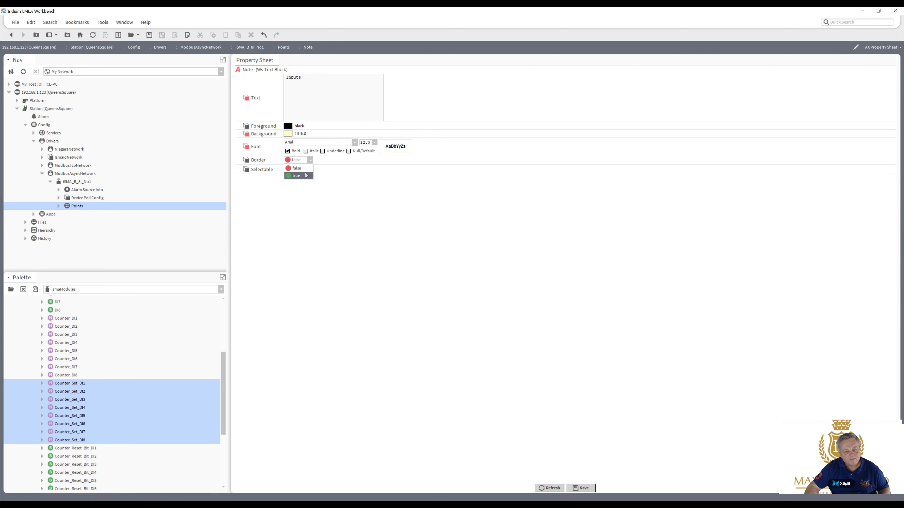
left_click(306, 175)
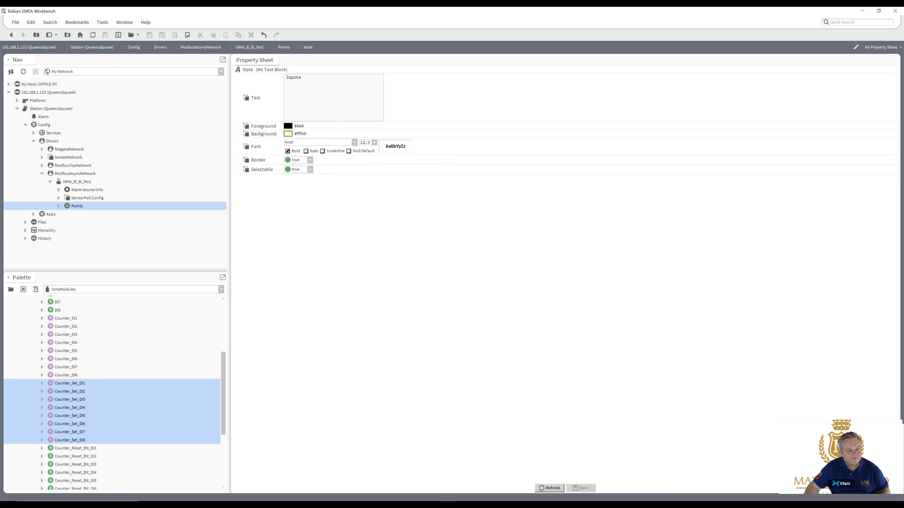
left_click(10, 35)
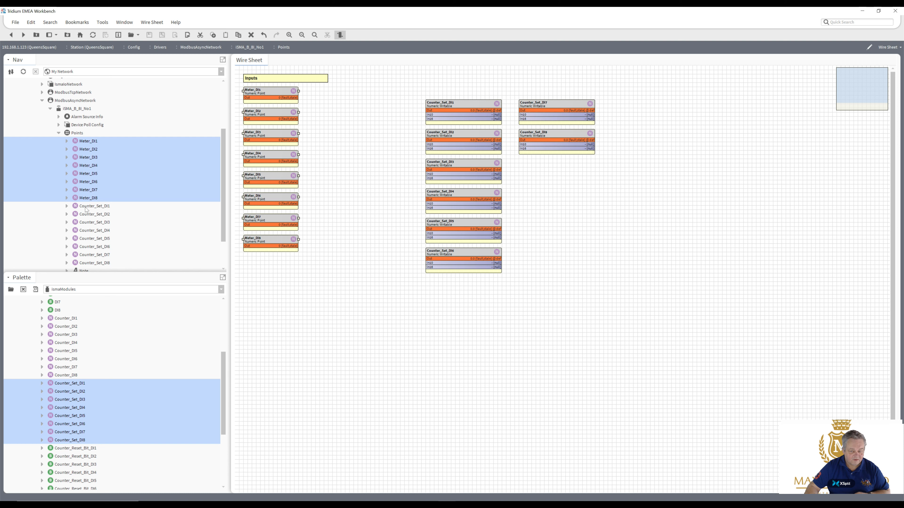
Rename Counter_Set_DI1 to Counter_Set_DI8 together by replacing Counter with Meter in their names.
left_click(98, 208)
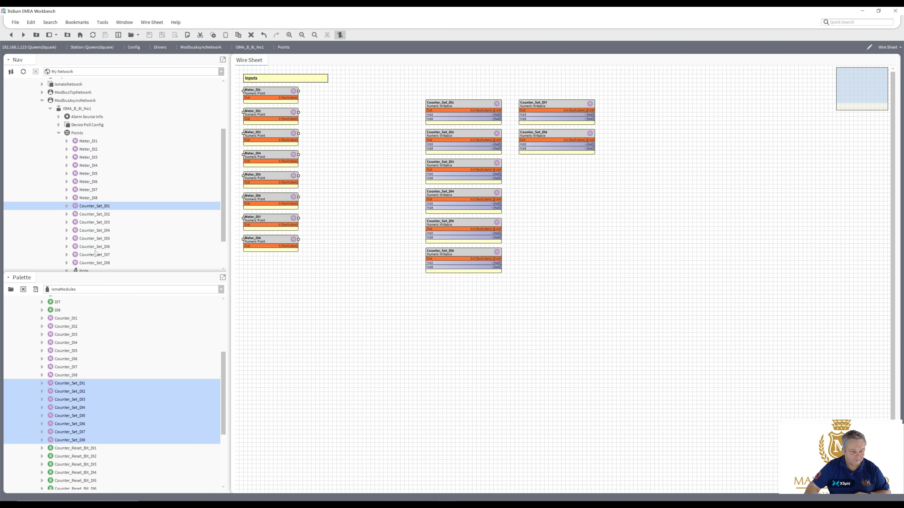
left_click(92, 264, "shift")
right_click(93, 266)
type("Counter")
key("Tab")
type("Meter")
key("Return")
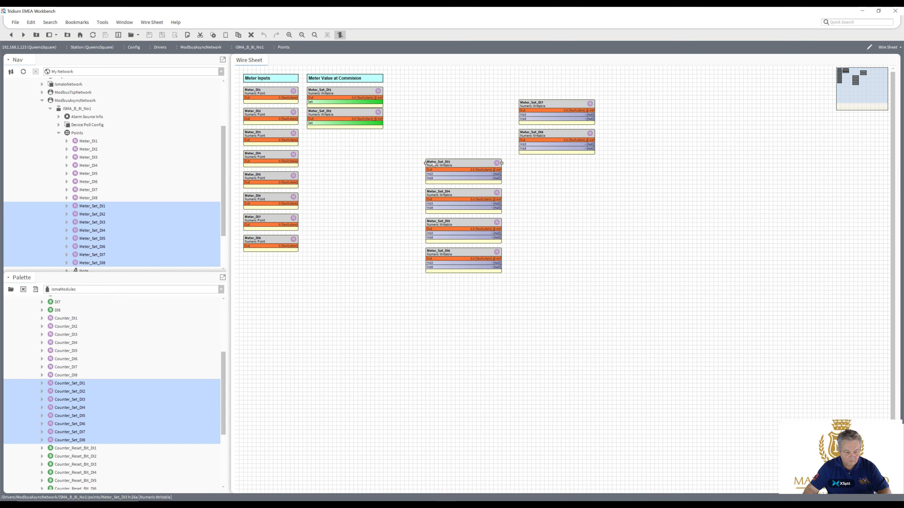
Pin only the Out and Set slots on Meter_Set_DI3 and place the block directly below Meter_Set_DI2.
right_click(433, 162)
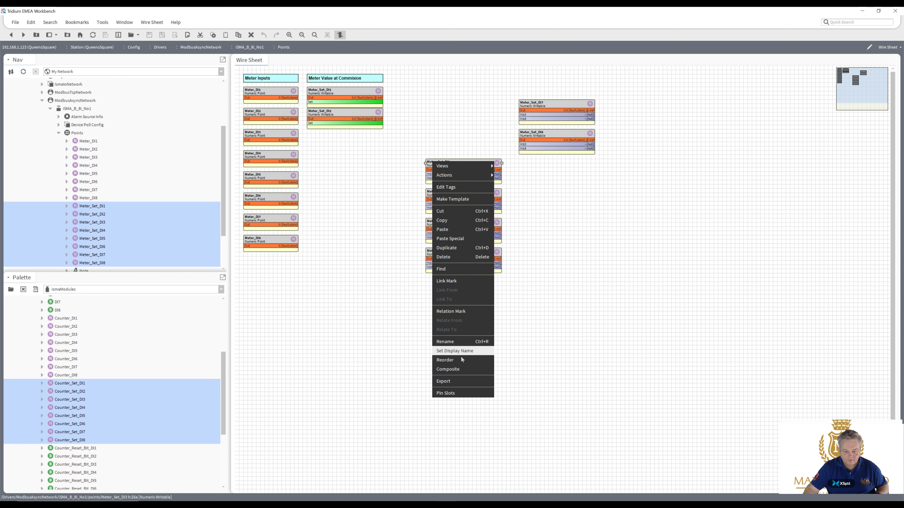
left_click(450, 394)
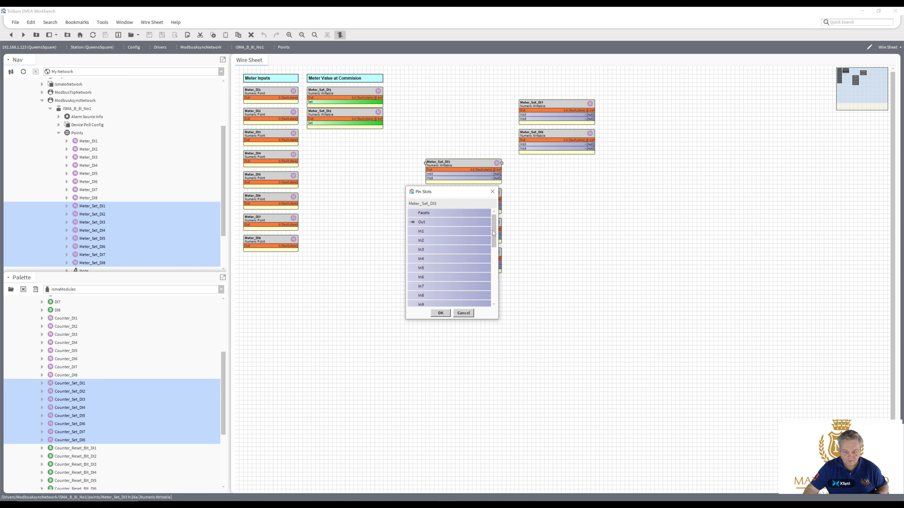
scroll(495, 265, "down", 2)
scroll(494, 265, "down", 2)
left_click(412, 231)
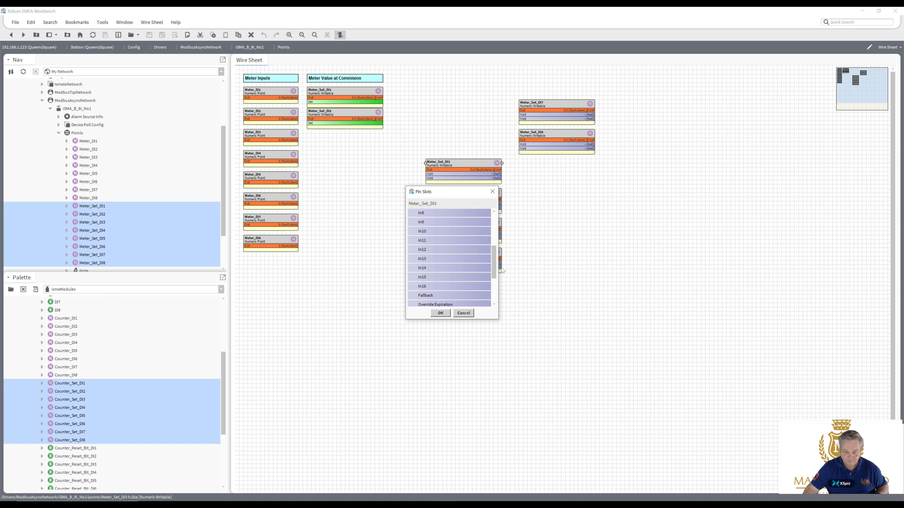
left_click_drag(493, 268, 496, 316)
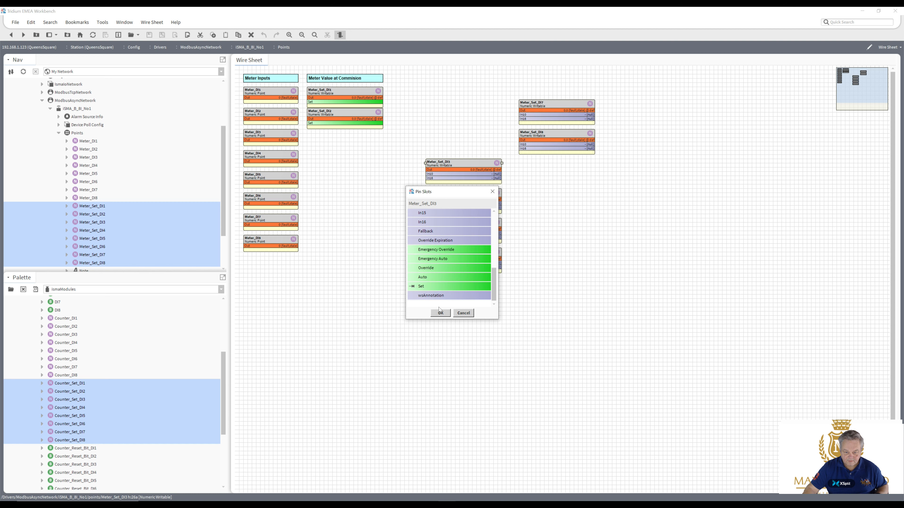
left_click(440, 313)
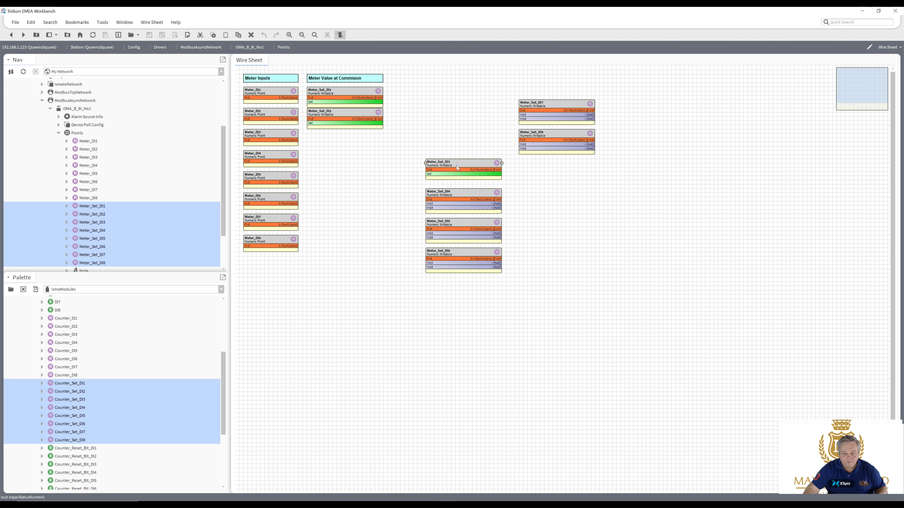
left_click_drag(357, 142, 336, 132)
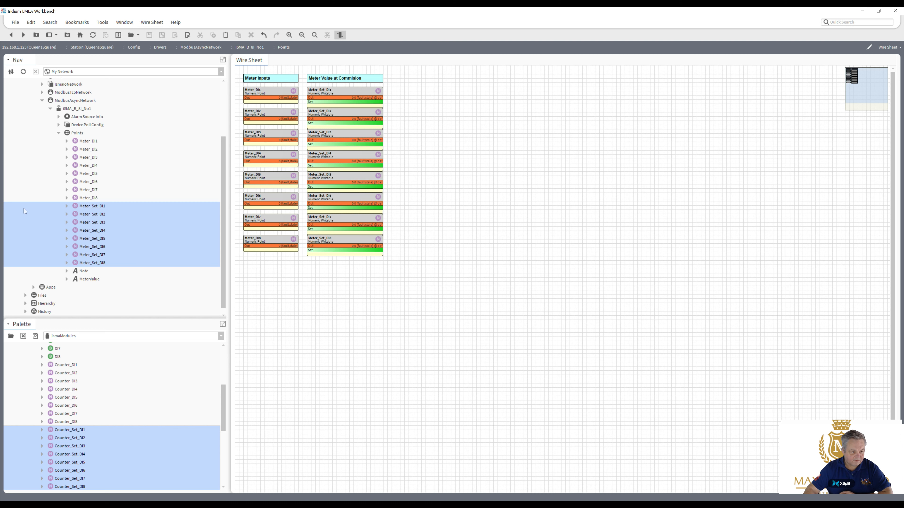
Rename the Note text block under Points as Inputs.
left_click(84, 271)
right_click(85, 273)
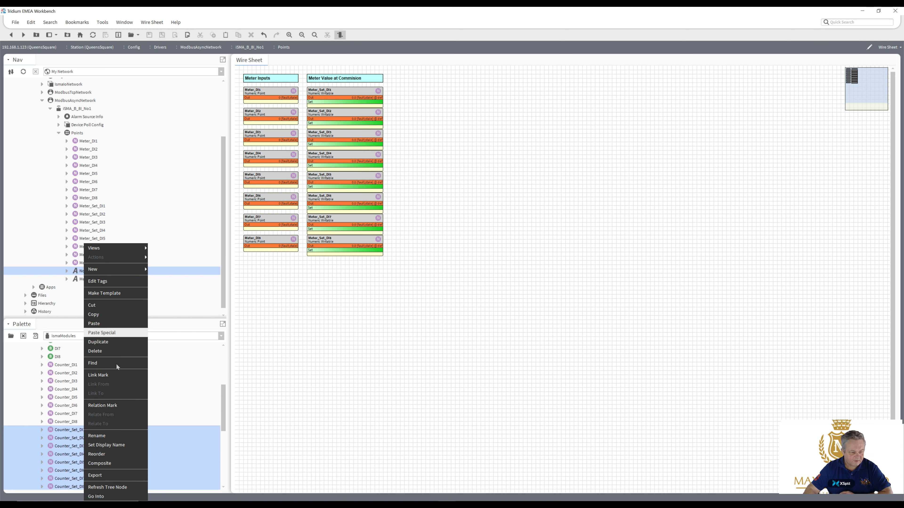
left_click(117, 438)
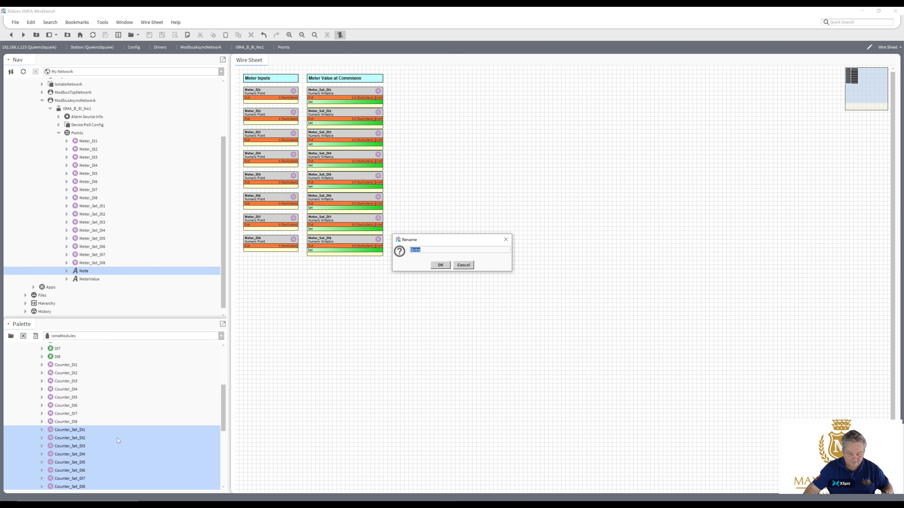
type("1nputs")
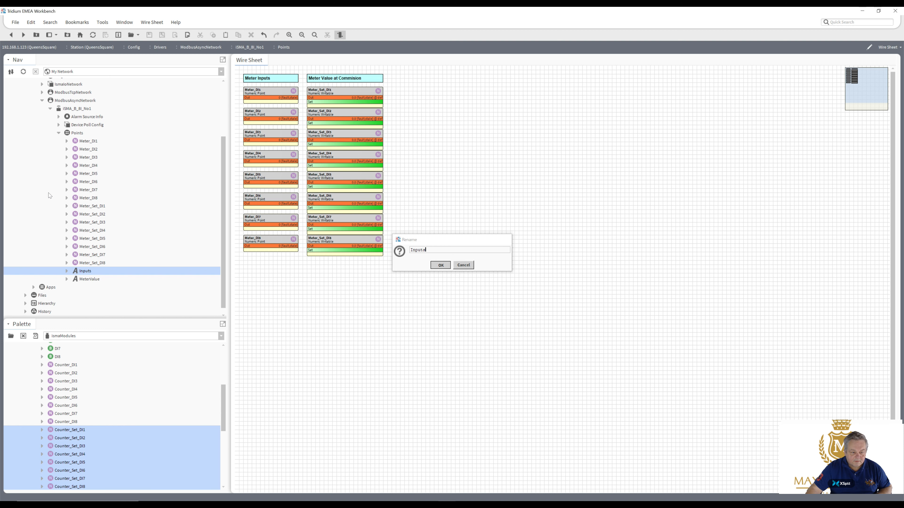
key("Return")
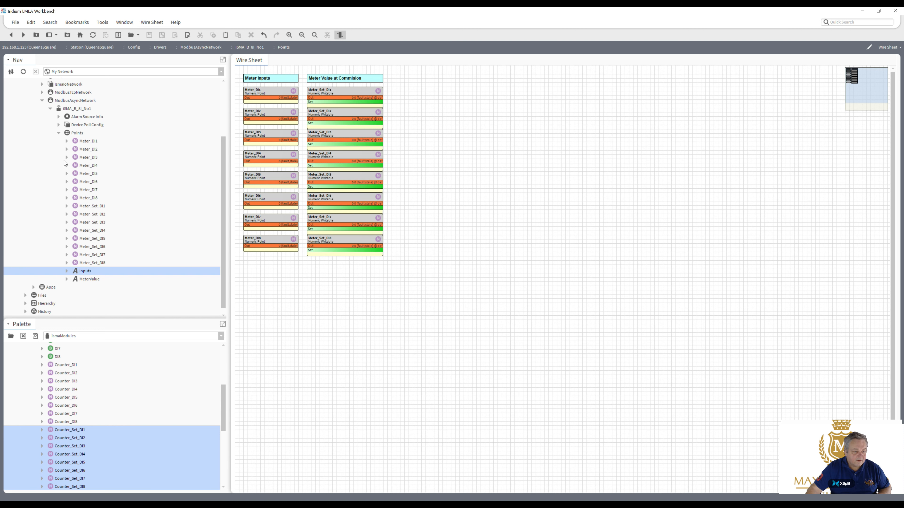
Start reordering the Points folder and move the Inputs text block up to just above Meter_Set_DI1.
right_click(76, 133)
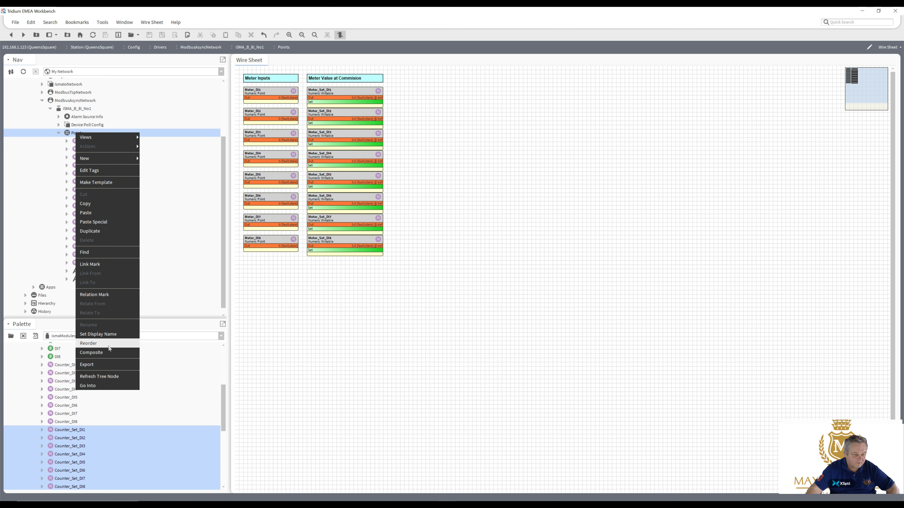
left_click(107, 351)
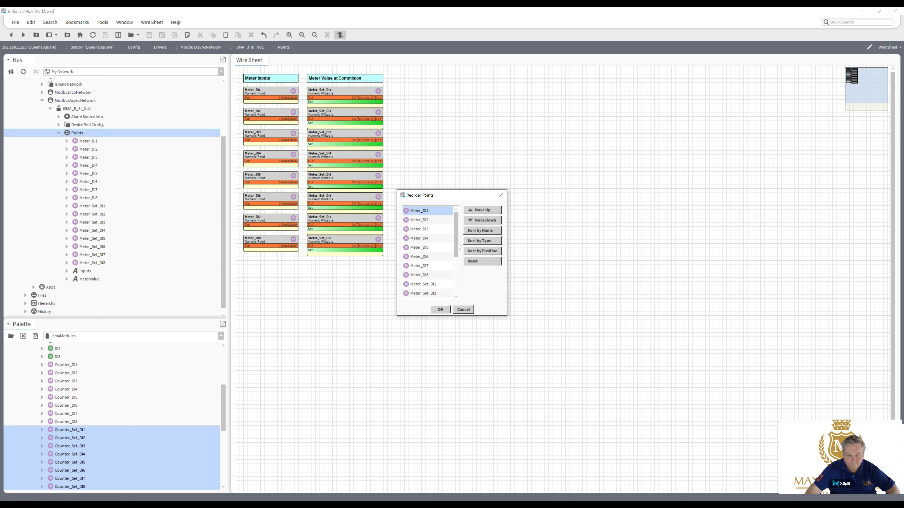
scroll(427, 270, "down", 3)
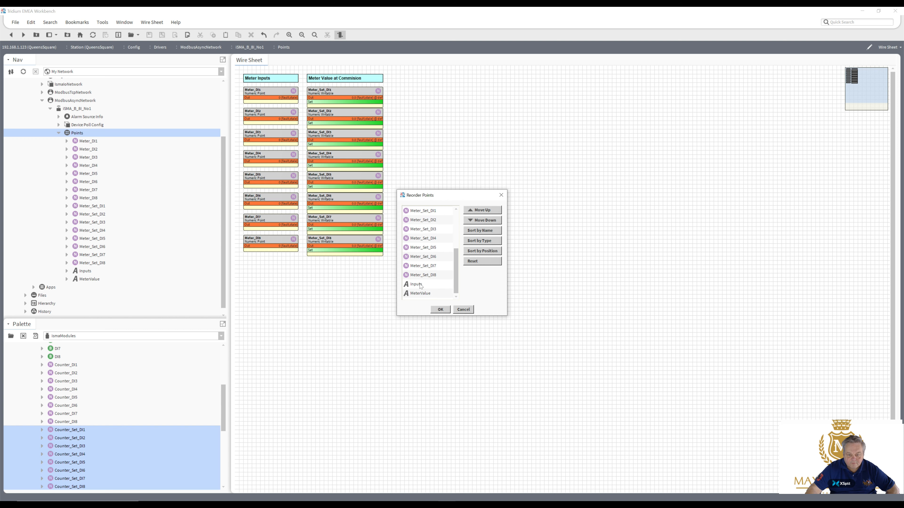
left_click(421, 285)
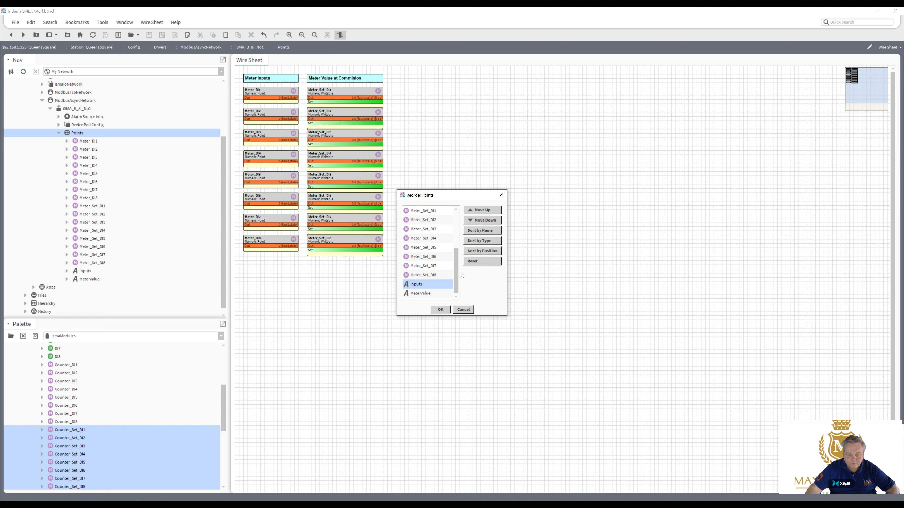
left_click(476, 210)
left_click(477, 210)
left_click(476, 209)
left_click(476, 210)
left_click(477, 210)
left_click(476, 210)
left_click(477, 210)
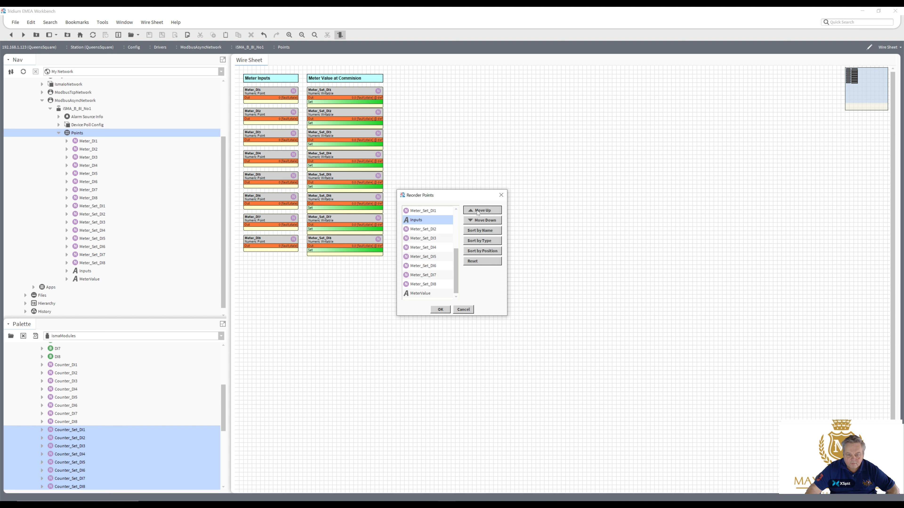
left_click(476, 210)
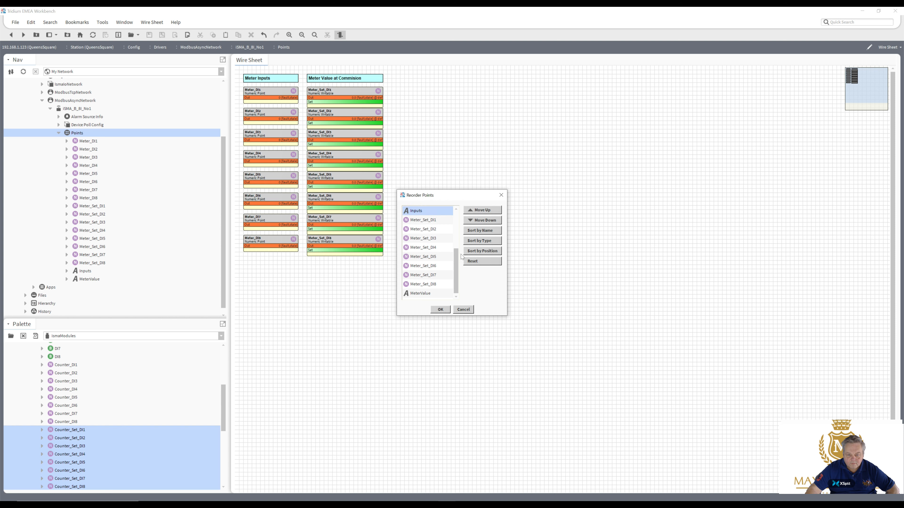
Move the MeterValue text block up in the order to just above Meter_Set_DI1.
left_click(417, 293)
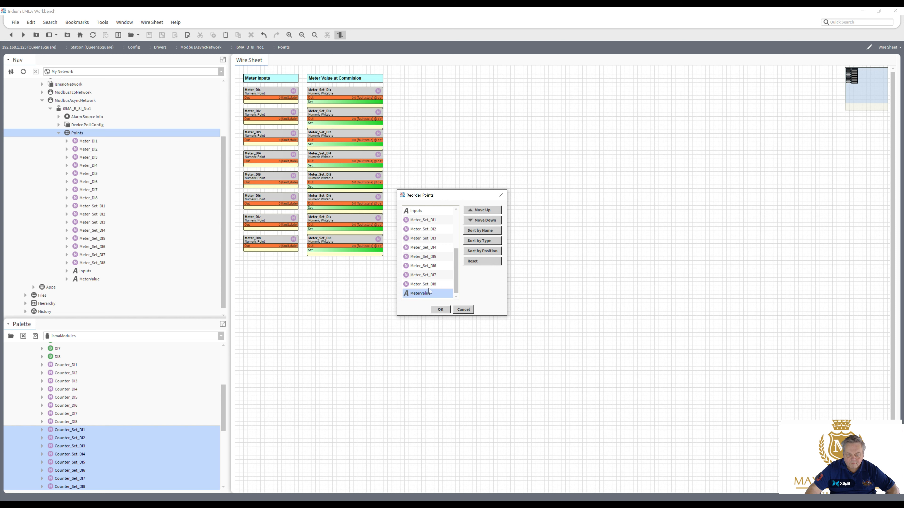
double_click(472, 211)
double_click(472, 210)
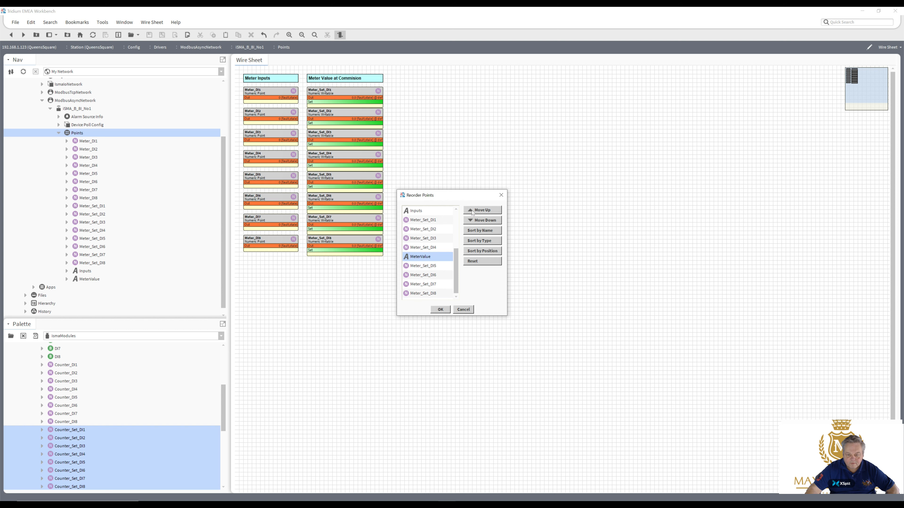
double_click(472, 211)
left_click(472, 211)
left_click(472, 210)
Move the Inputs text block to the start of the order, above Meter_DI1.
left_click(448, 213)
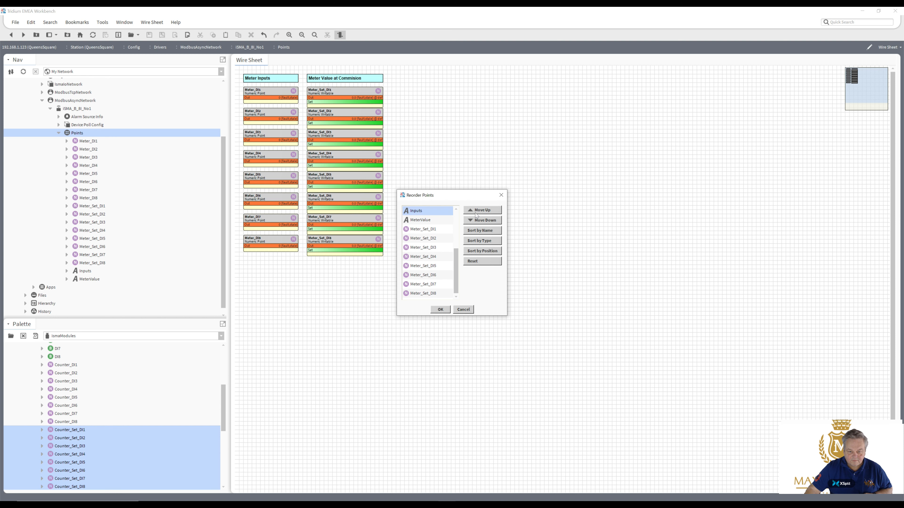
double_click(487, 214)
double_click(487, 214)
double_click(487, 214)
left_click(488, 214)
left_click(487, 214)
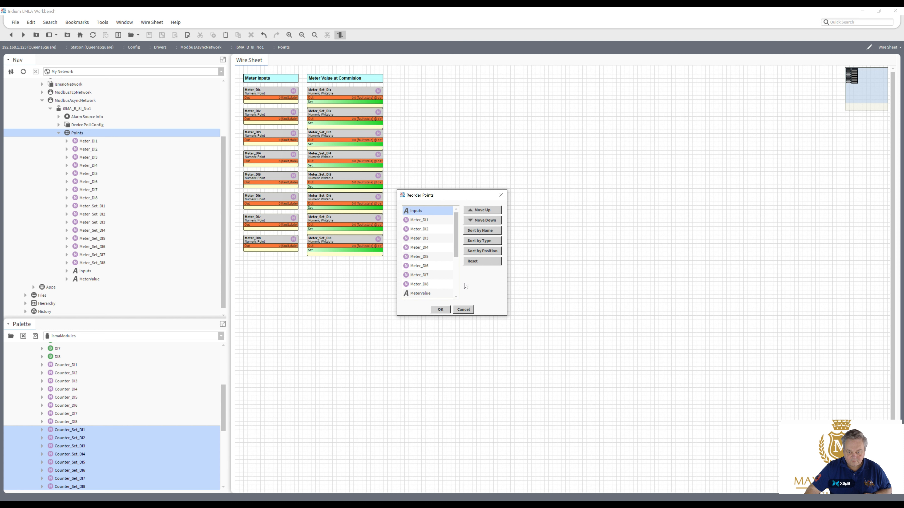
left_click(120, 173)
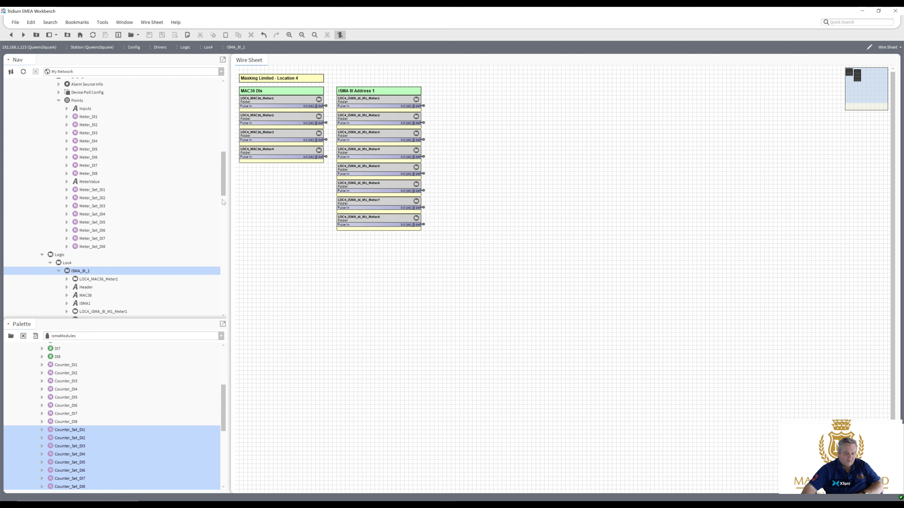
scroll(224, 202, "down", 2)
scroll(221, 199, "down", 1)
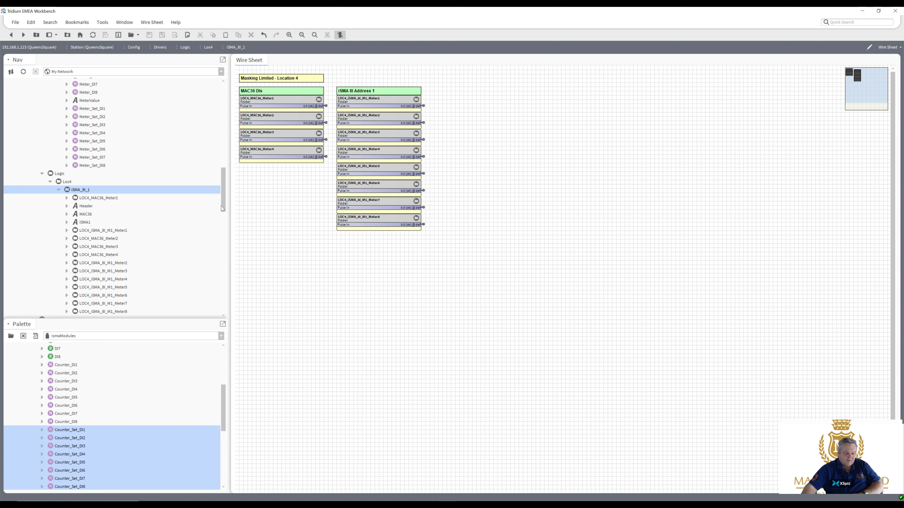
scroll(222, 208, "down", 1)
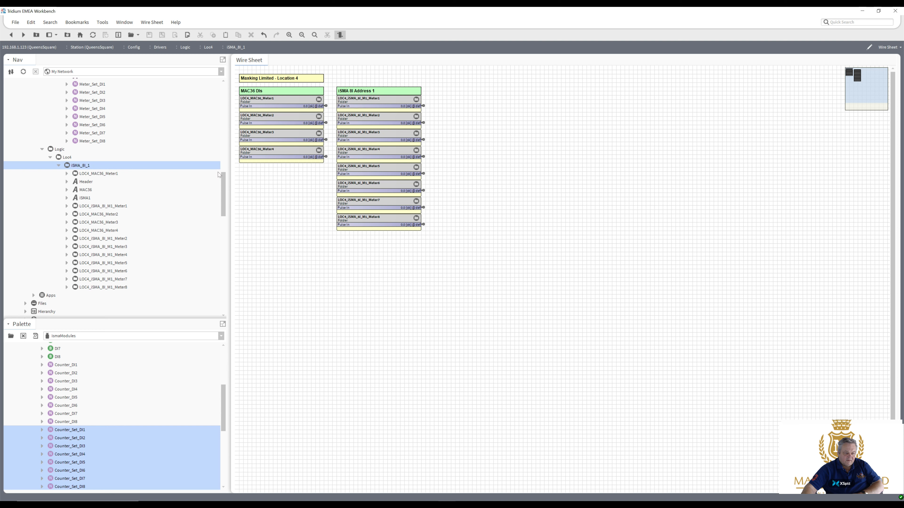
scroll(160, 178, "down", 1)
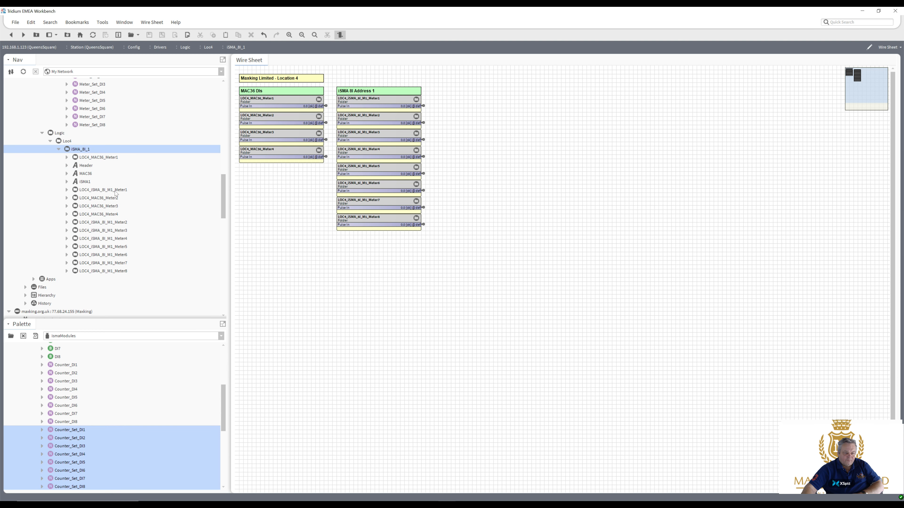
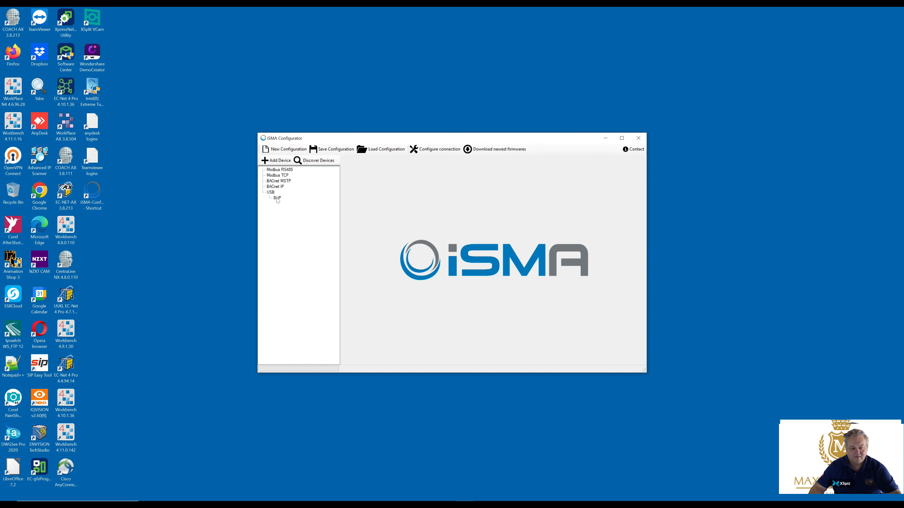
Open the IP configuration of the USB-connected 8I-IP module and set its IP address to 10.0.0.1.
left_click(277, 199)
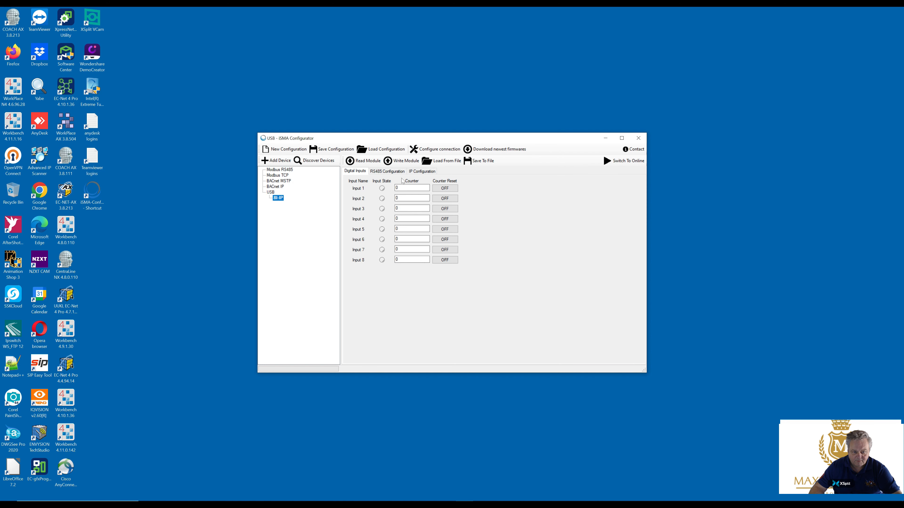
left_click(421, 172)
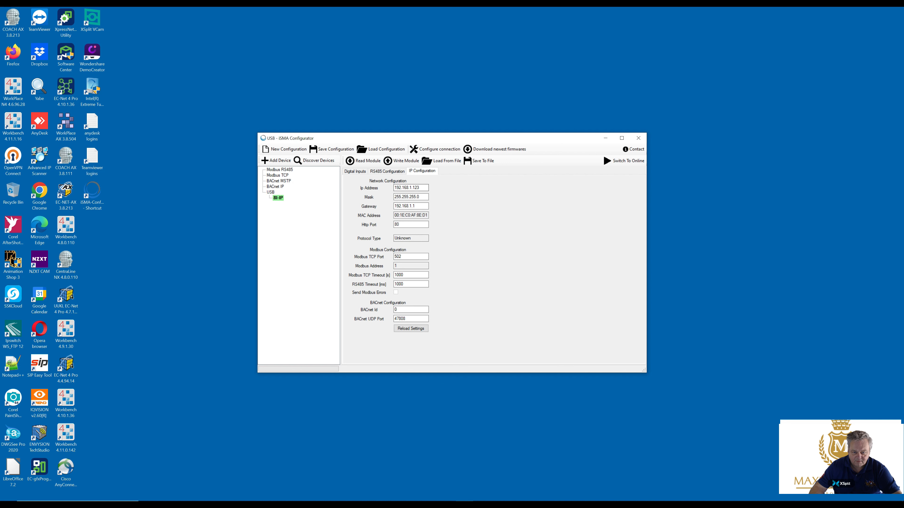
left_click(426, 187)
type("10.0.0.1")
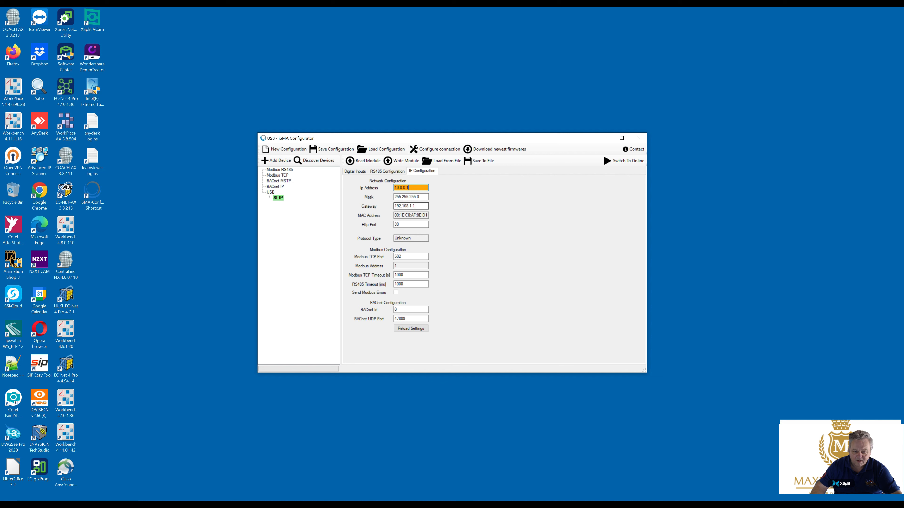
Set the module's gateway to 10.0.0.125 and read the data from the module.
left_click(397, 207)
key("BackSpace")
type("10")
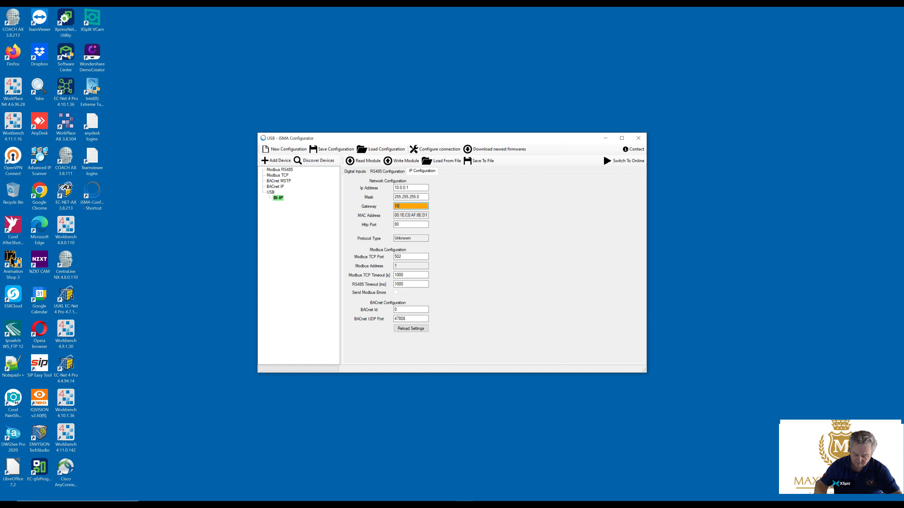
type(".0.0.125")
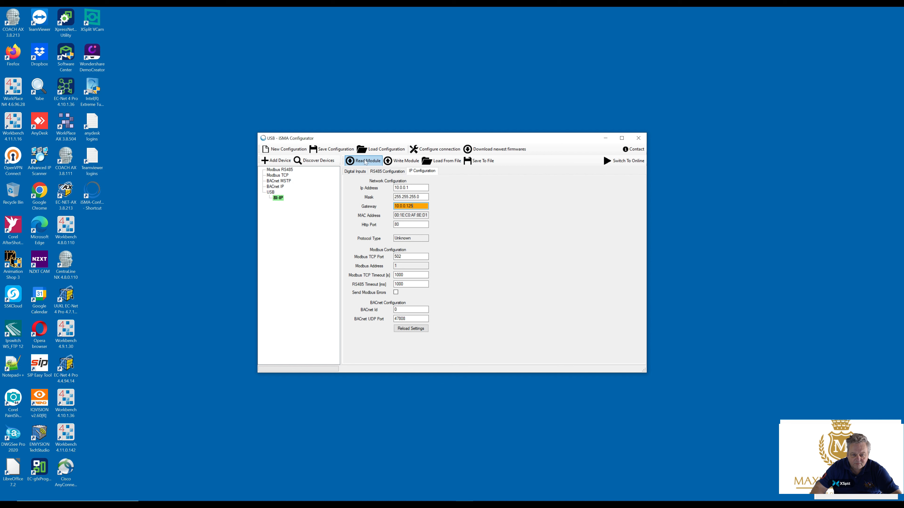
left_click(365, 162)
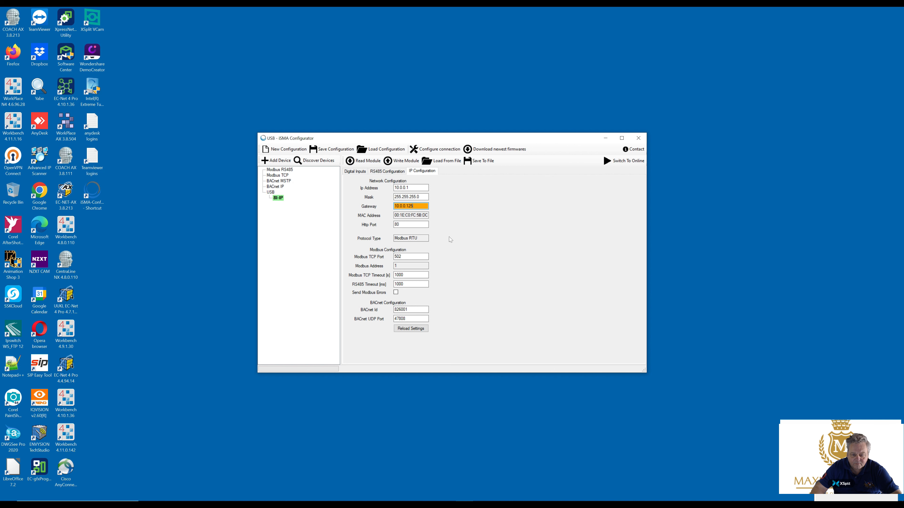
key("Return")
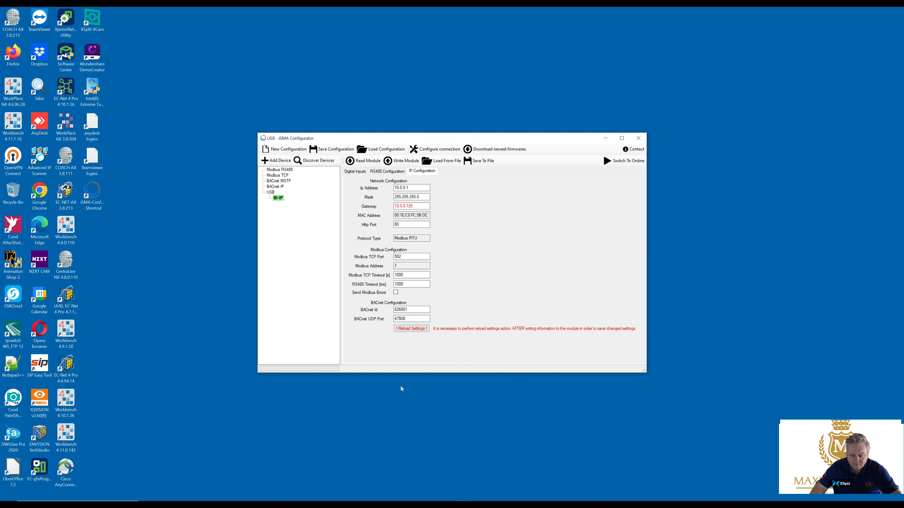
Reload the module's settings, agreeing to write the data to the device first.
left_click(416, 333)
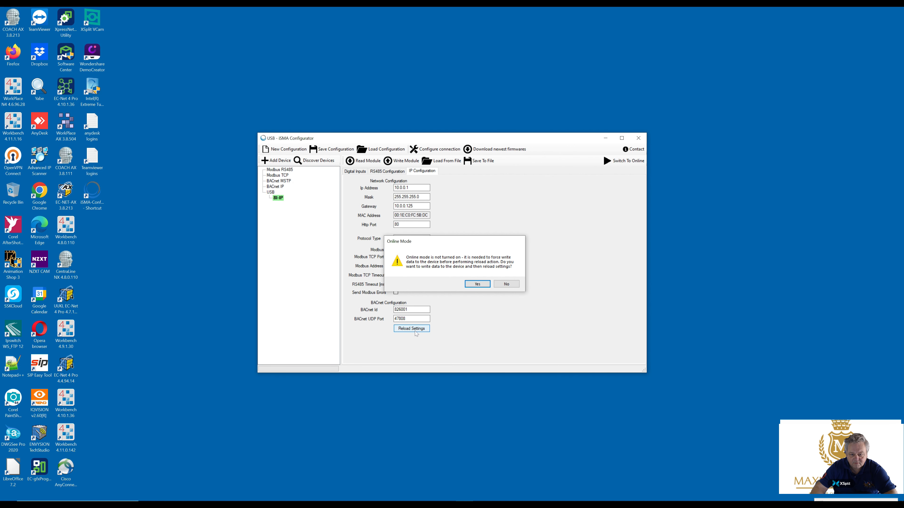
key("Return")
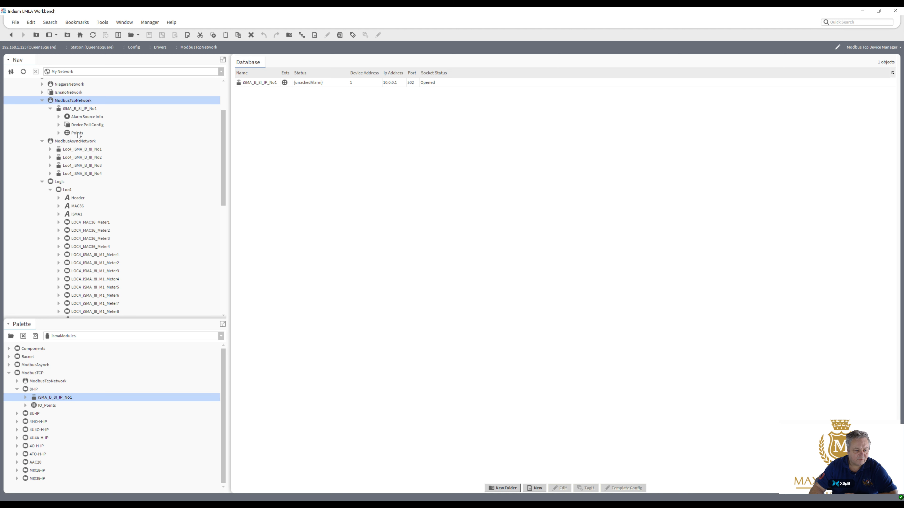
In the wire sheet of the Points under iSMA_B_8I_IP_No1, delete the DigitalInputs point and the linked 8I_DigitalInputs block.
left_click(77, 133)
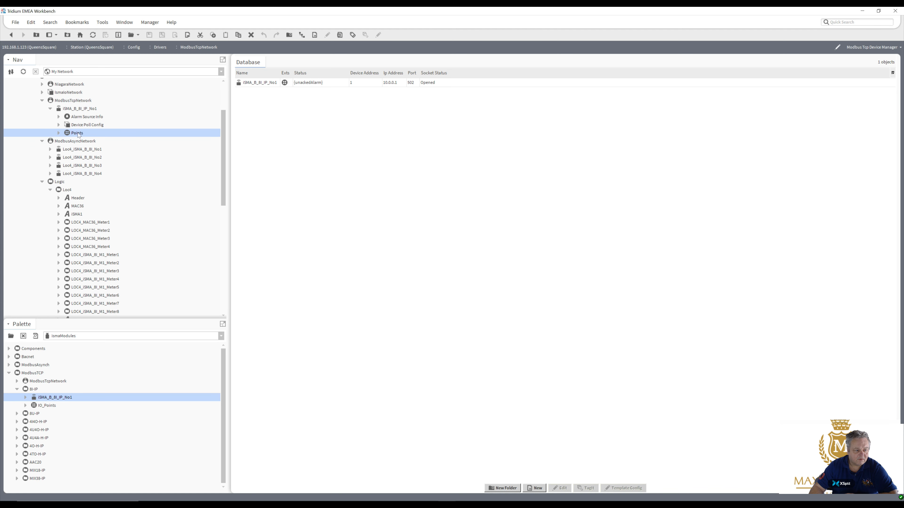
double_click(78, 133)
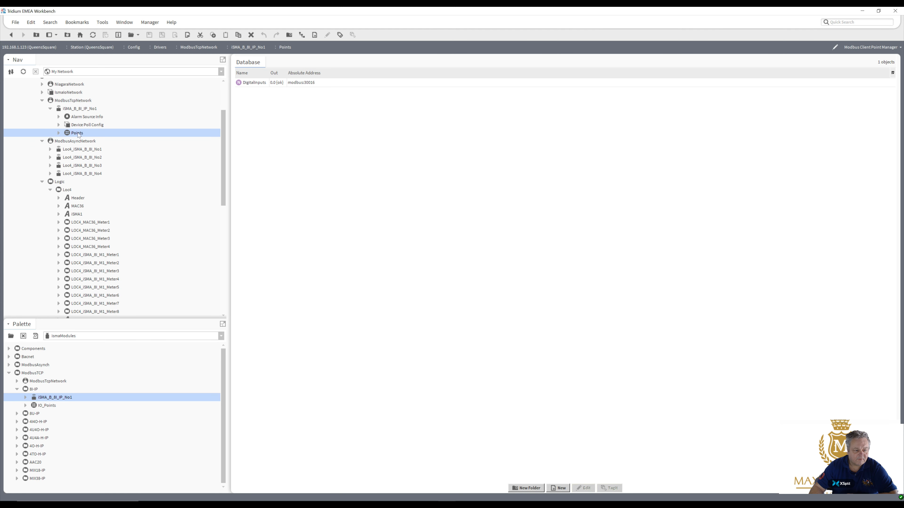
right_click(77, 133)
mouse_move(139, 138)
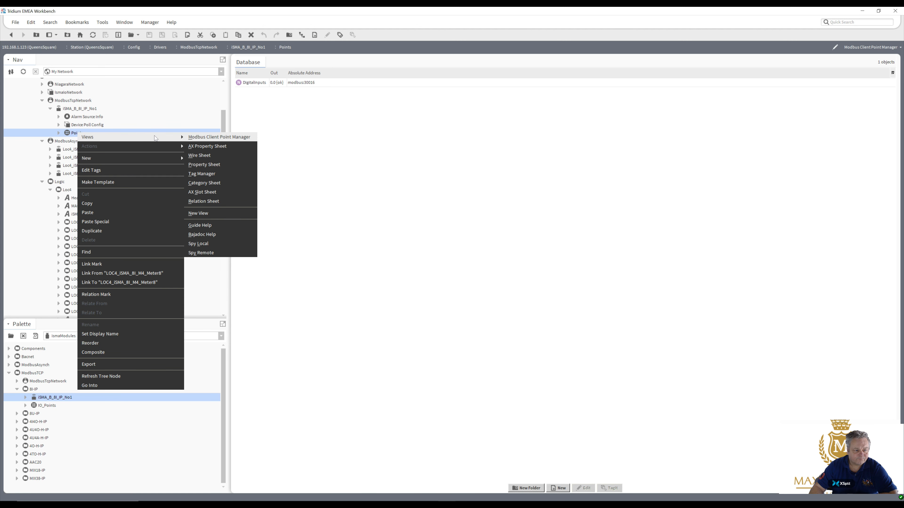
left_click(233, 157)
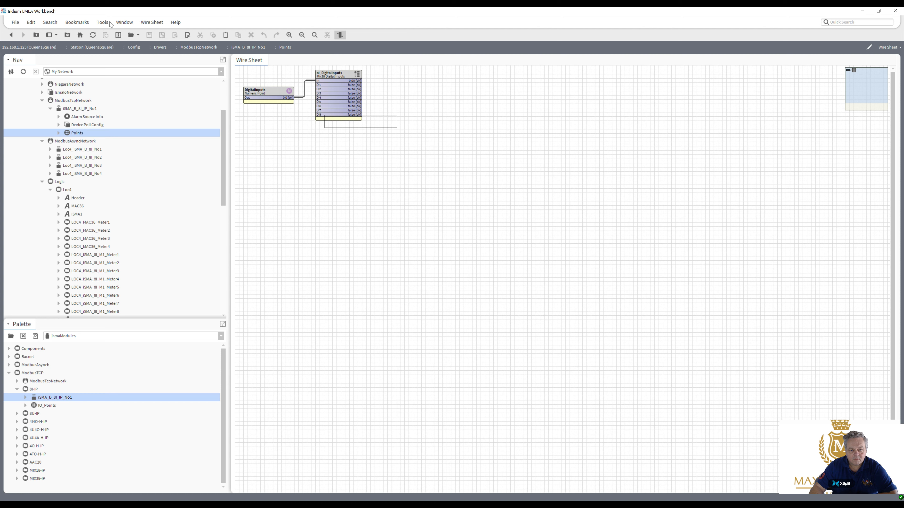
left_click_drag(151, 48, 151, 49)
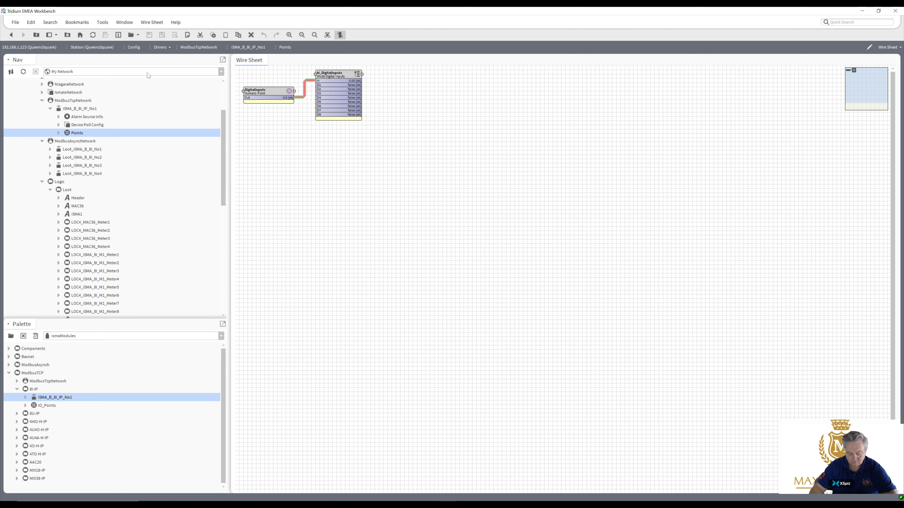
key("Delete")
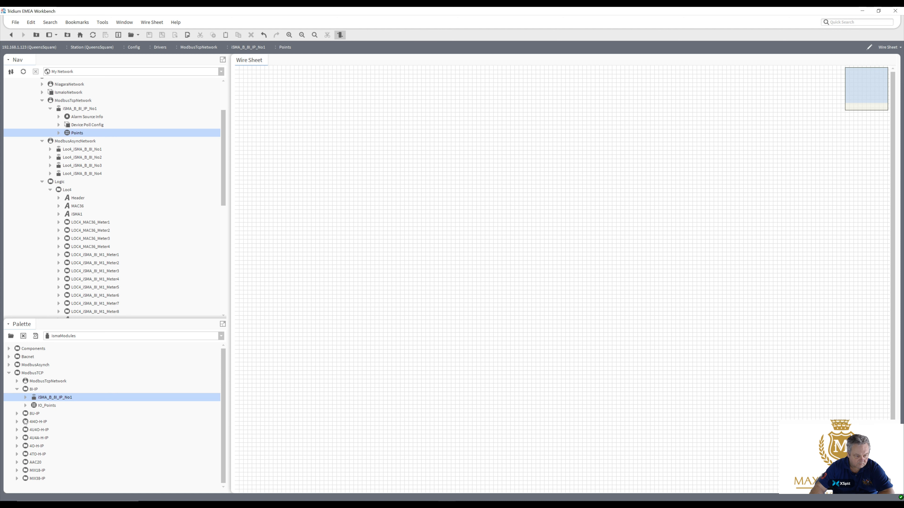
Expand IO_Points and its Digital_Inputs folder under 8I-IP in the palette to view the available points.
left_click(26, 406)
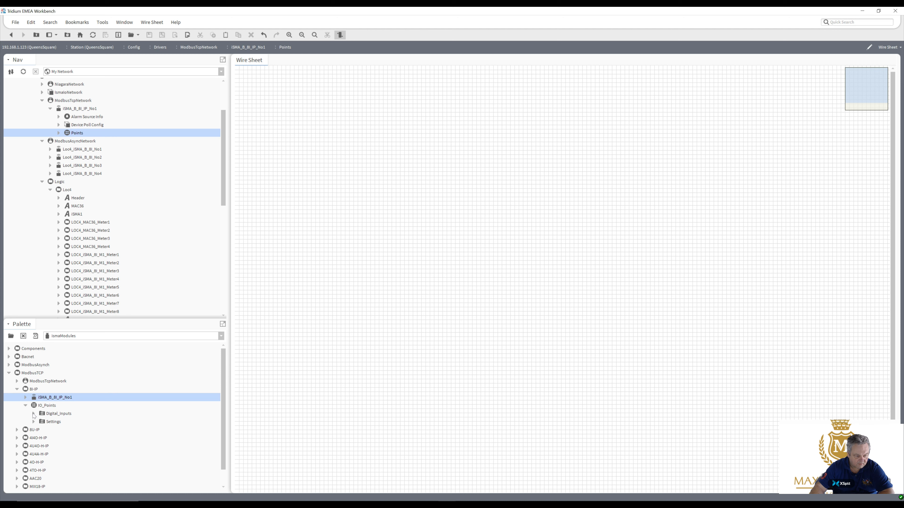
left_click(33, 414)
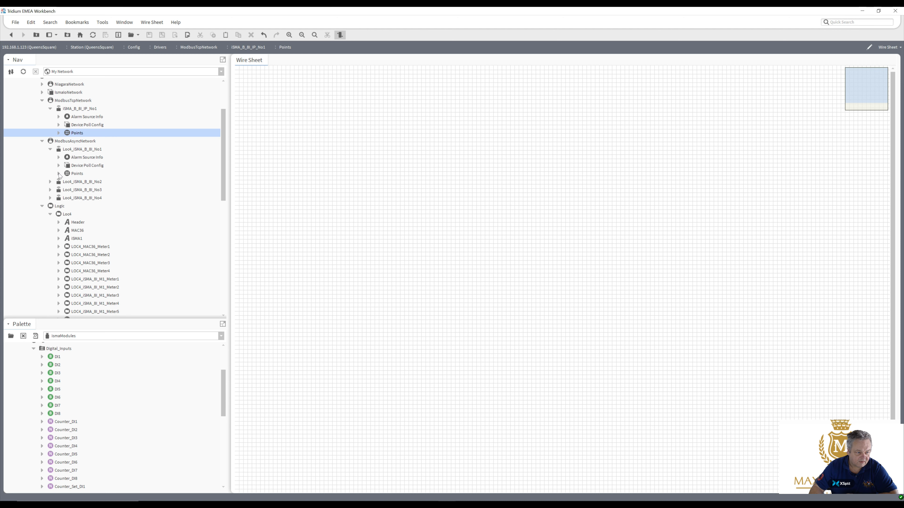
Copy everything from Inputs through Header in the Points of Loc4_iSMA_B_8I_No1 into the Points of iSMA_B_8I_IP_No1.
left_click(59, 174)
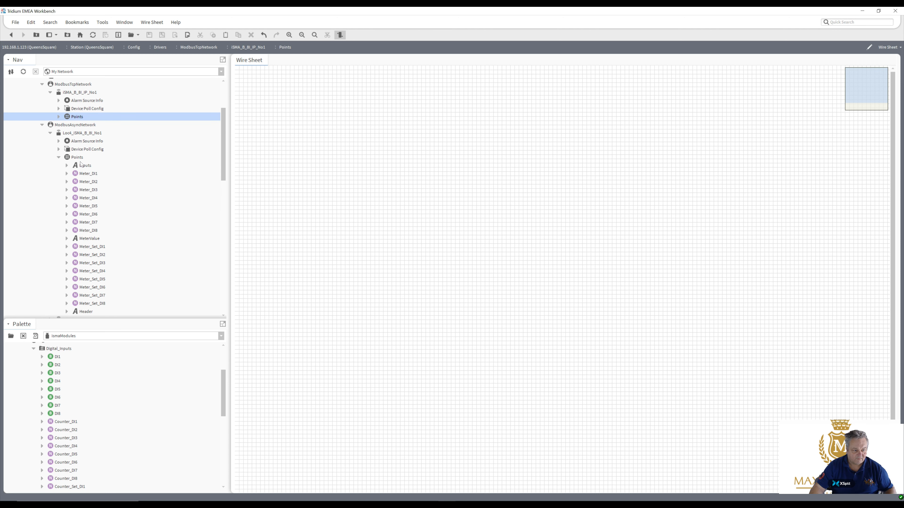
left_click(82, 168)
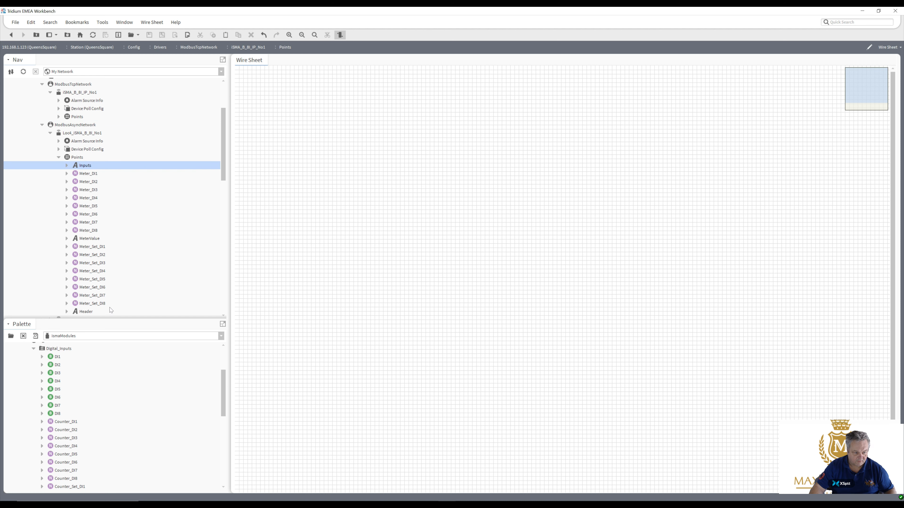
left_click(82, 312, "shift")
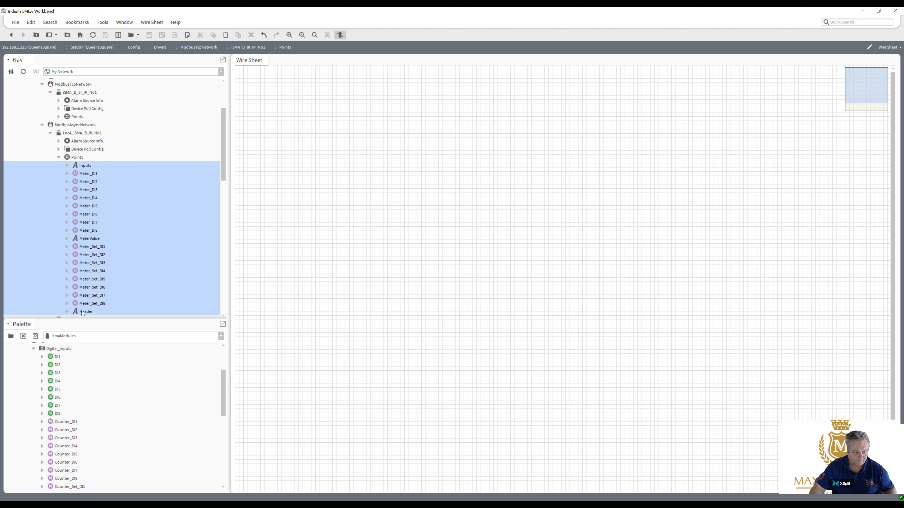
right_click(82, 312)
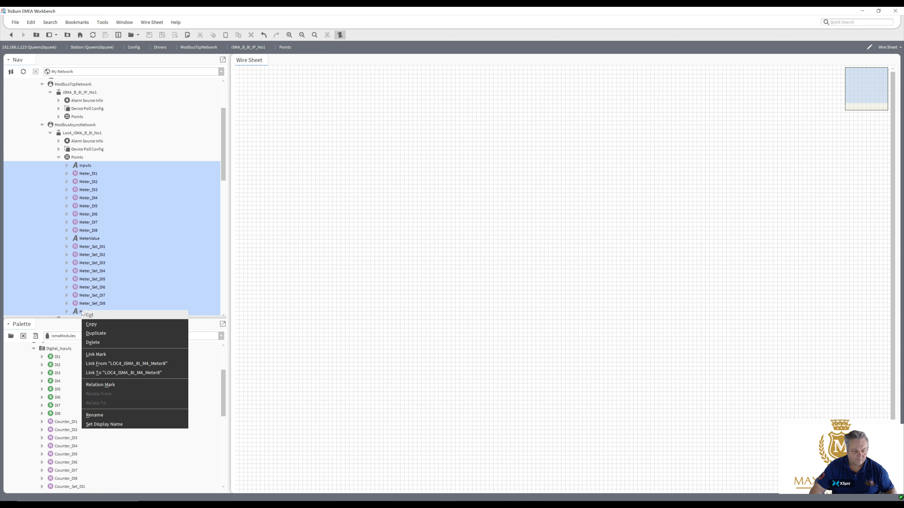
left_click(95, 325)
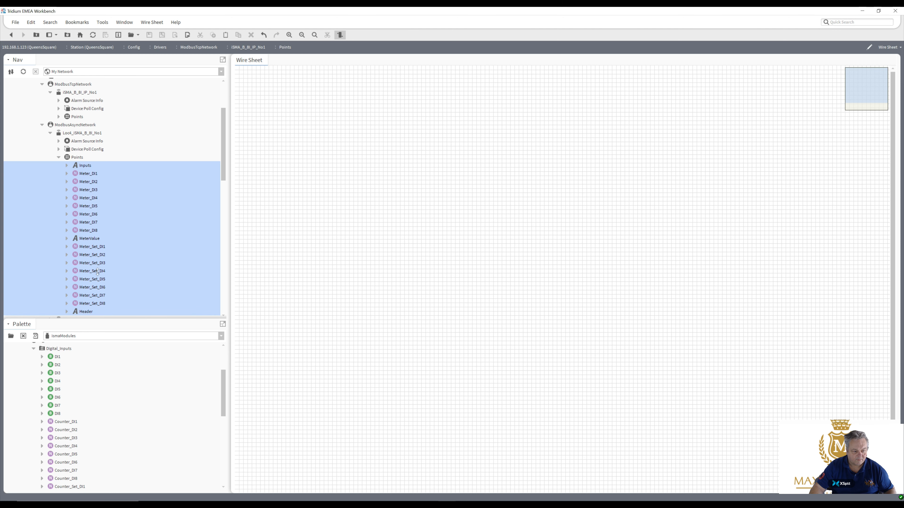
left_click(77, 120)
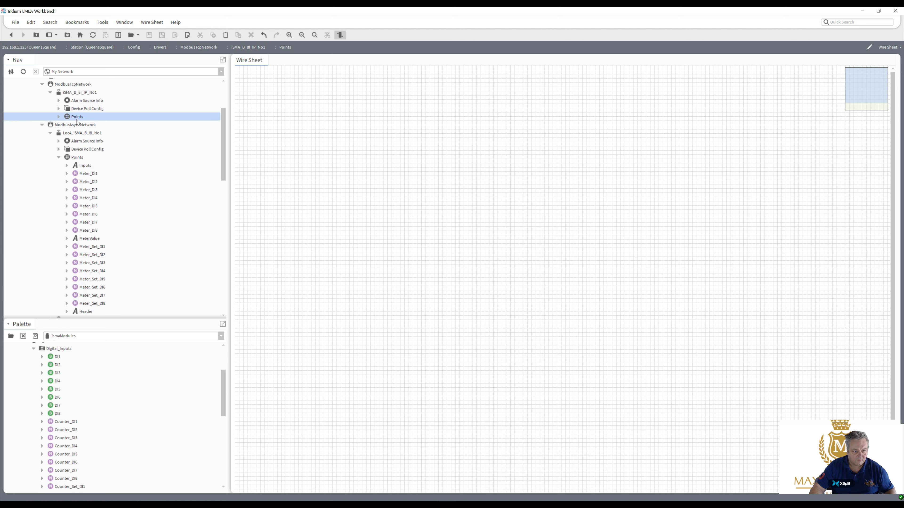
right_click(77, 121)
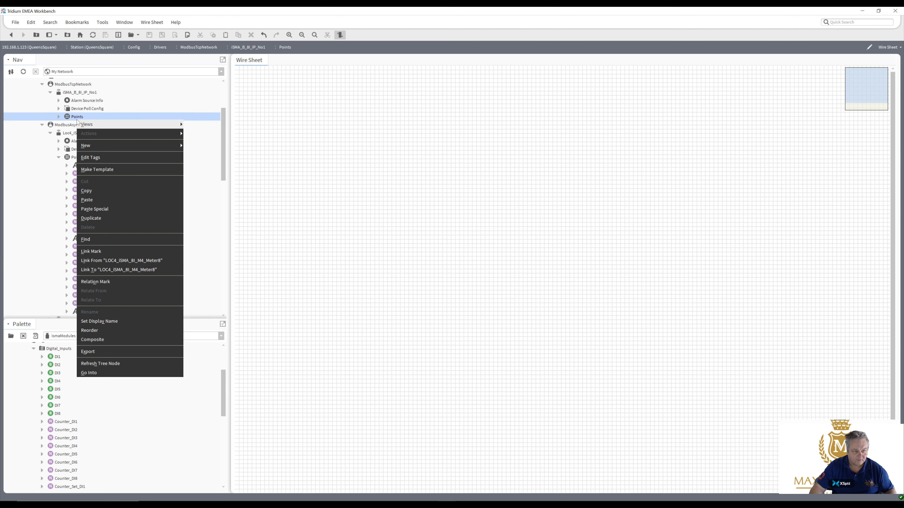
left_click(93, 200)
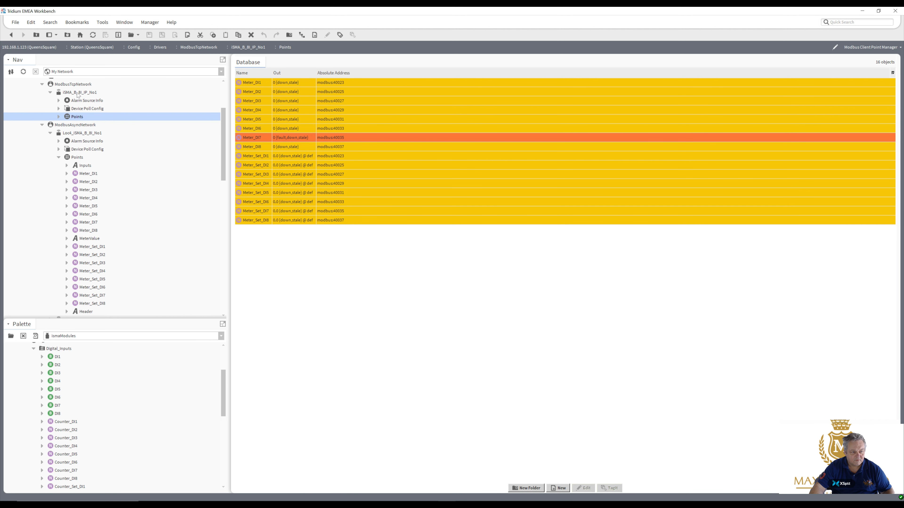
Check the properties of the iSMA_B_8I_IP_No1 device and the list of its points.
double_click(78, 93)
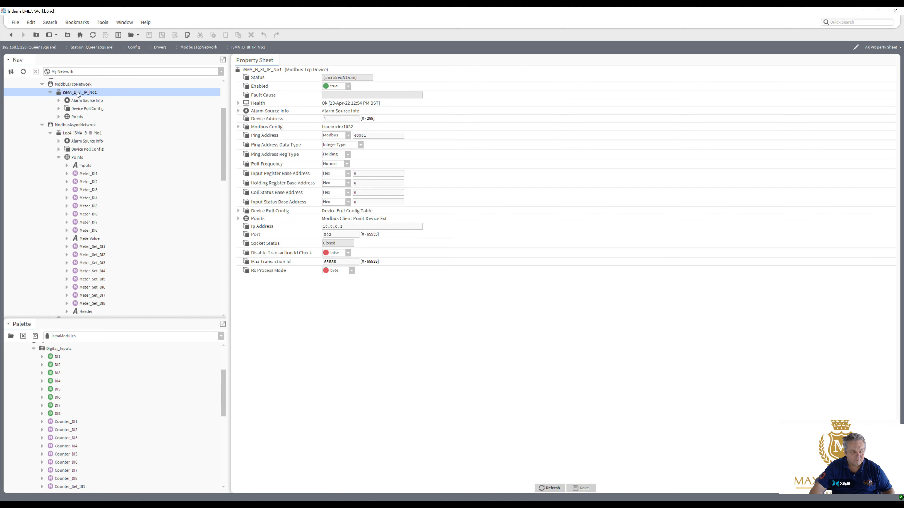
left_click(79, 118)
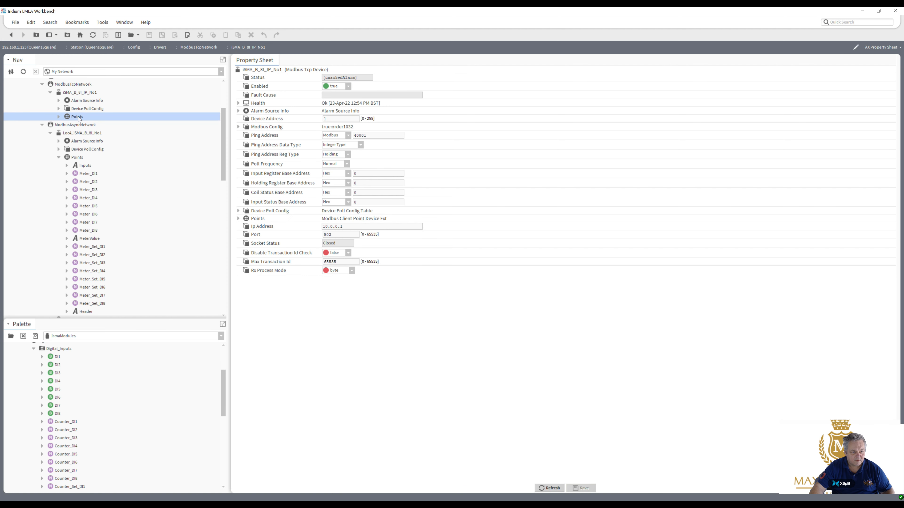
double_click(79, 118)
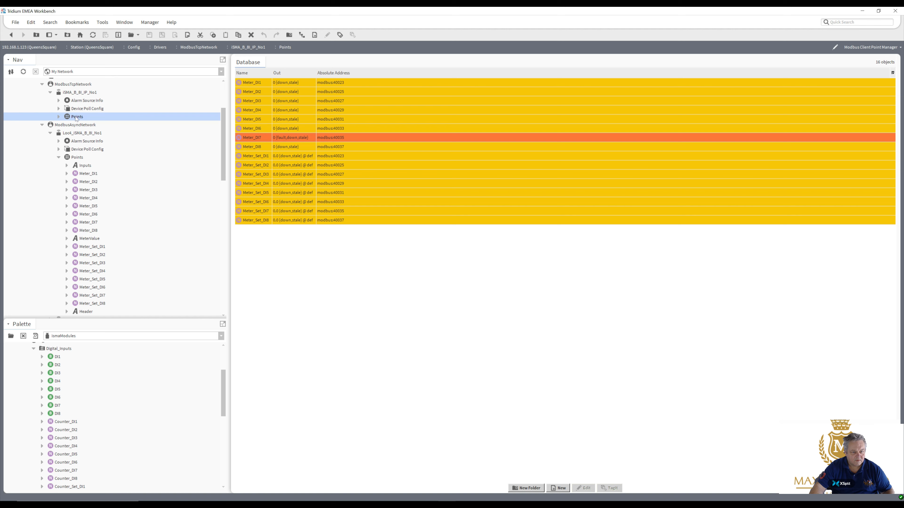
Add the Counter_DI1 point from the iSMA module palette to the wire sheet of the Points under iSMA_B_8I_IP_No1.
right_click(77, 118)
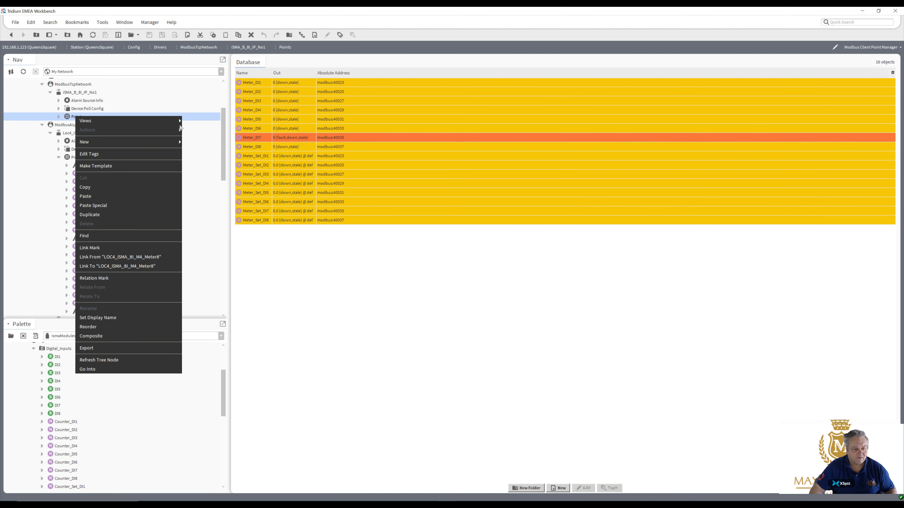
mouse_move(180, 123)
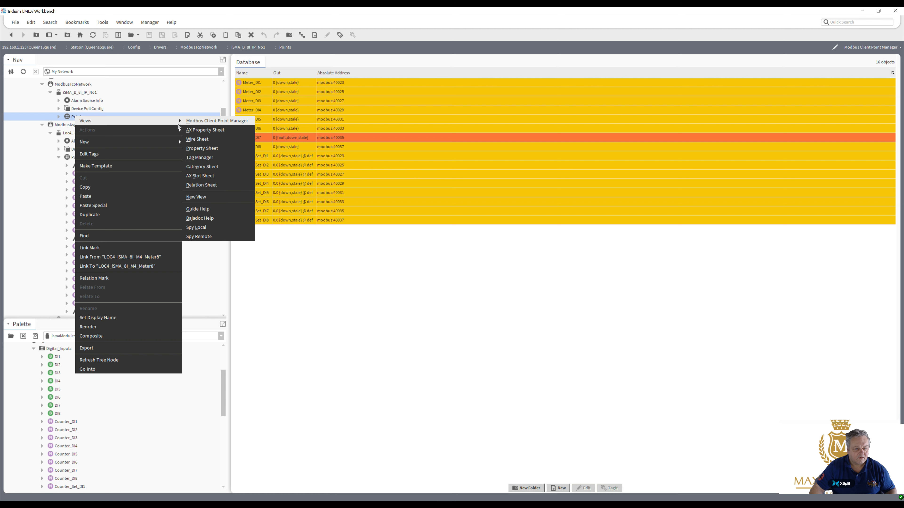
left_click(196, 140)
mouse_move(175, 121)
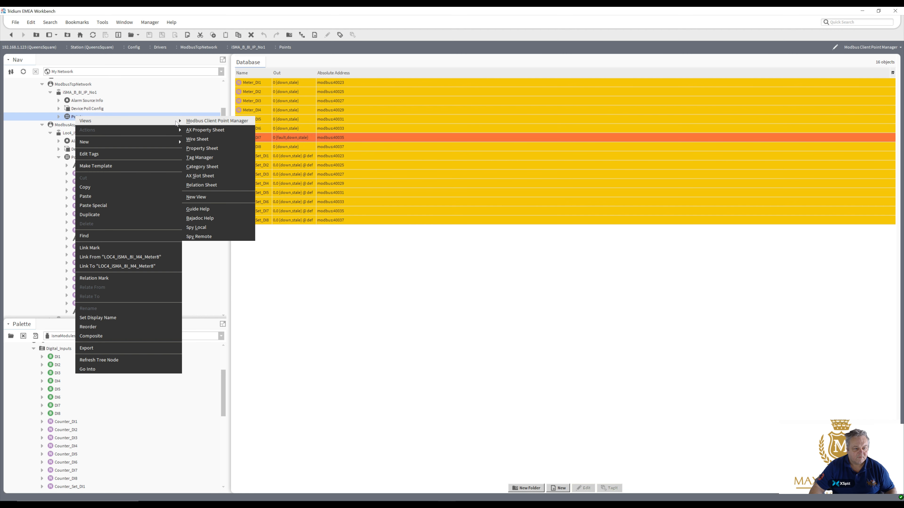
left_click(196, 140)
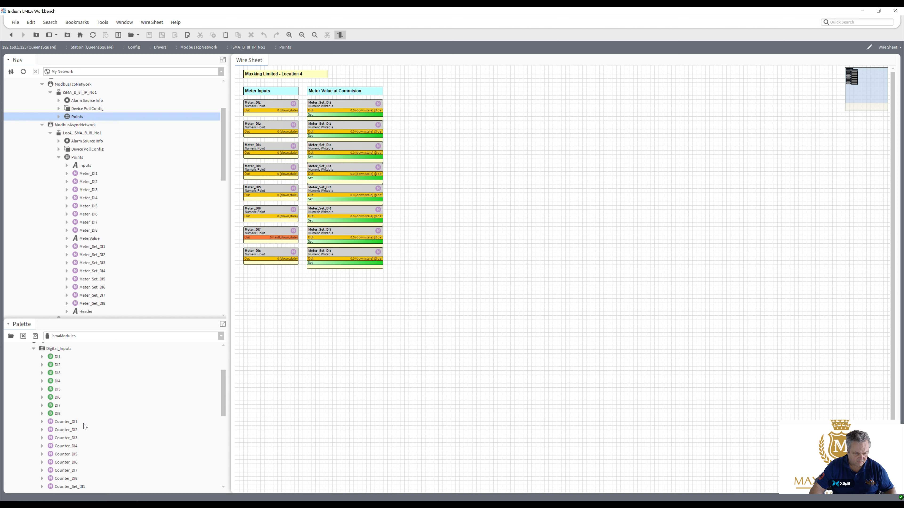
left_click_drag(70, 423, 462, 224)
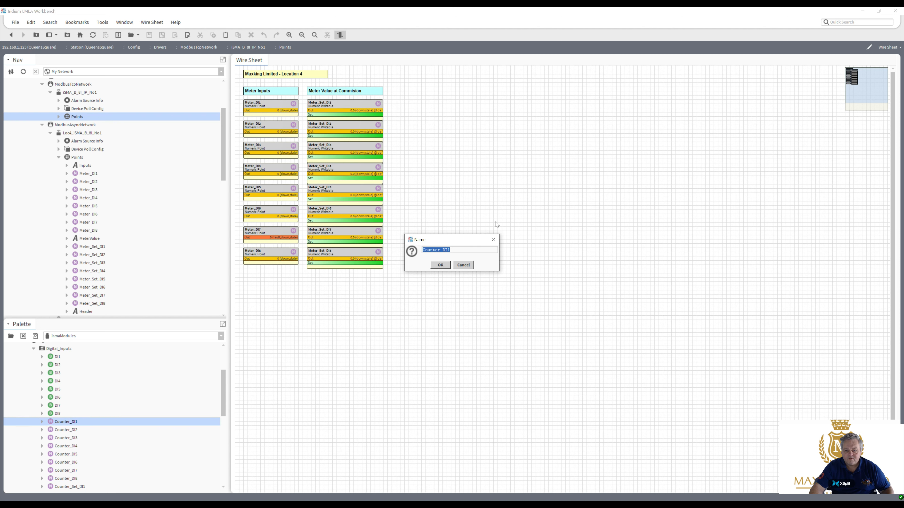
left_click(442, 265)
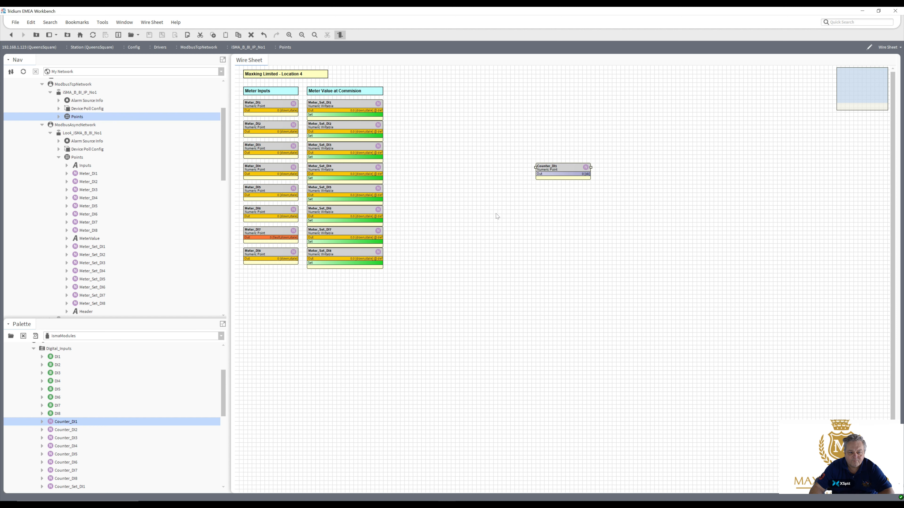
Compare the Proxy Ext settings of the Counter_DI1 point with those of the Meter_DI1 point.
double_click(548, 170)
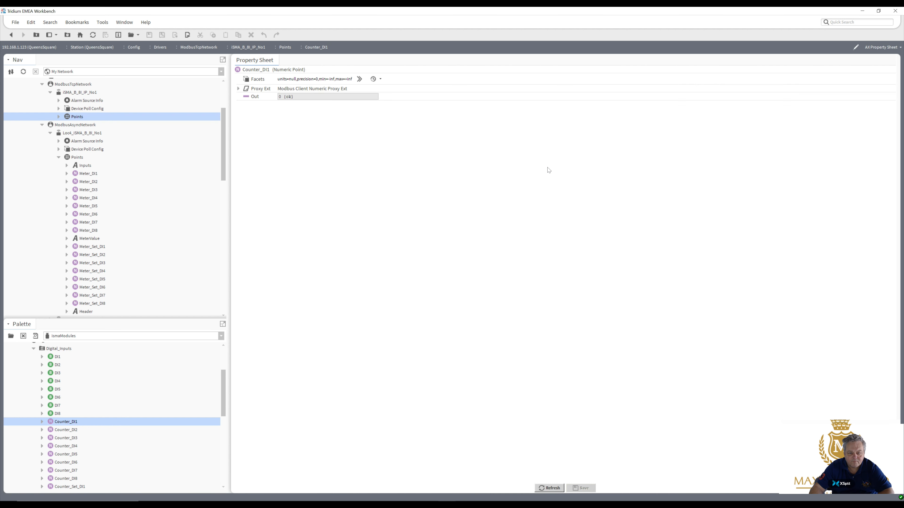
left_click(238, 88)
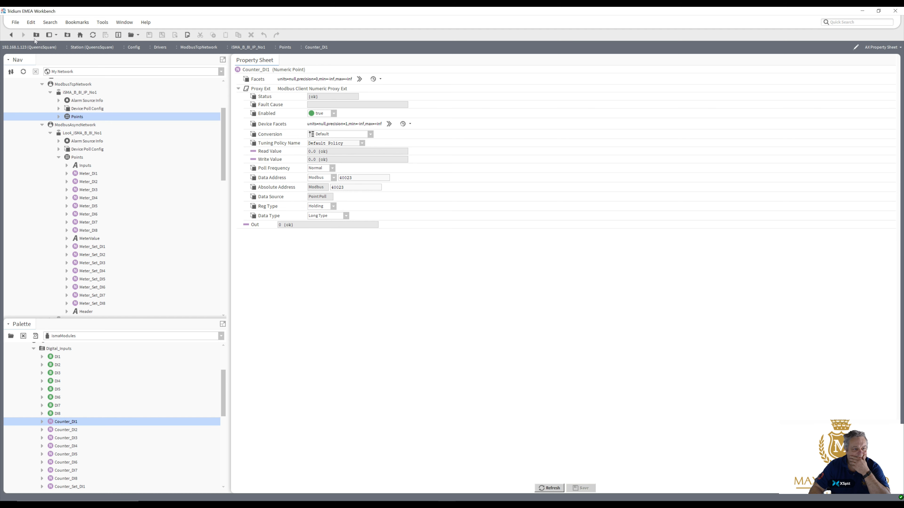
left_click(12, 38)
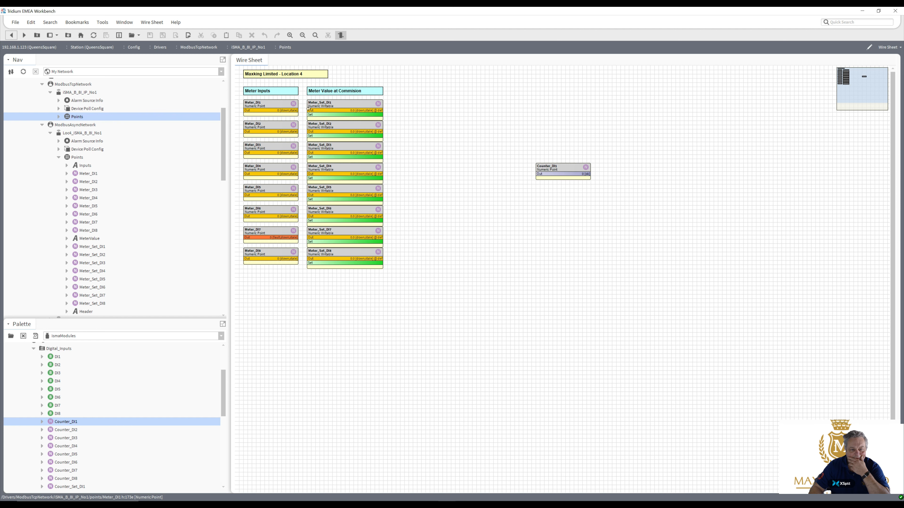
left_click(264, 105)
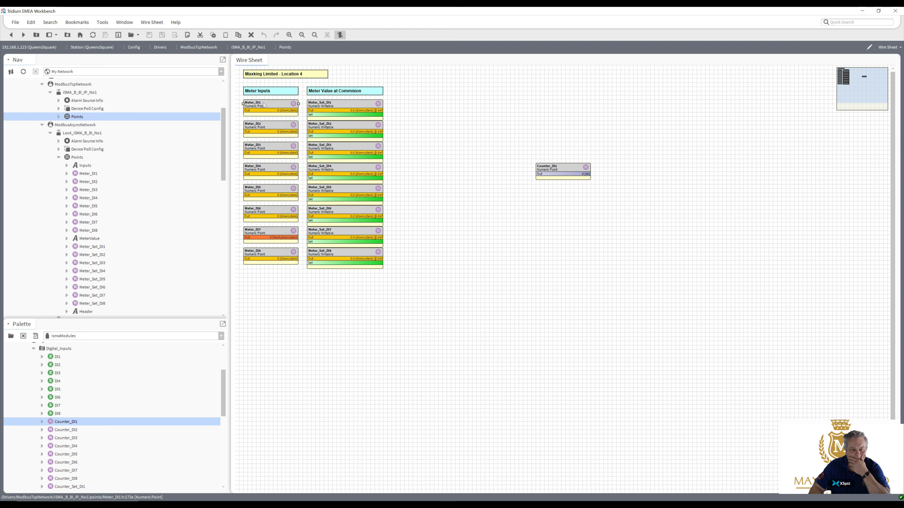
double_click(263, 105)
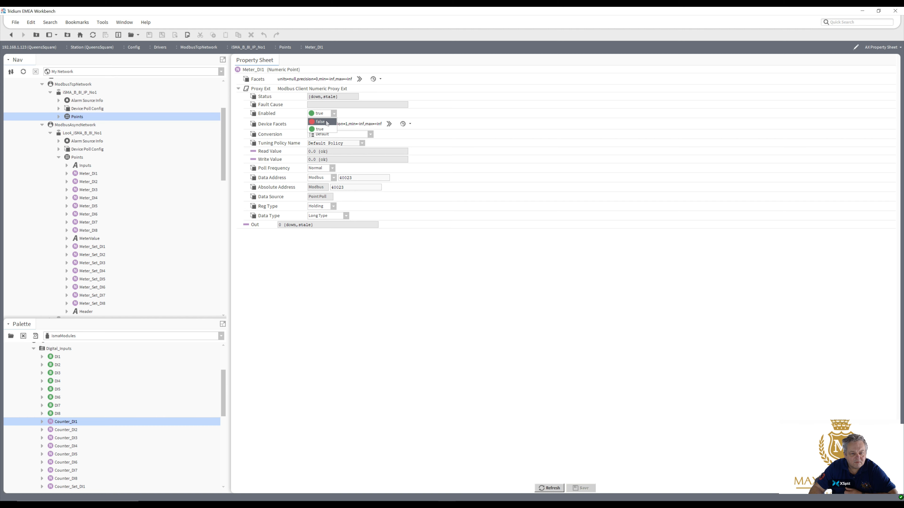
Set Enabled to false for Meter_DI1's Proxy Ext and back to true, saving each change.
left_click(326, 123)
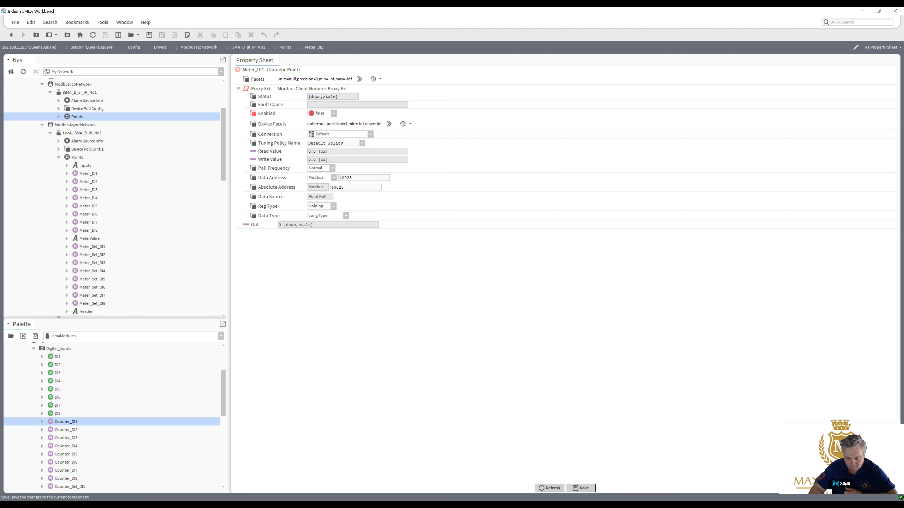
left_click(581, 489)
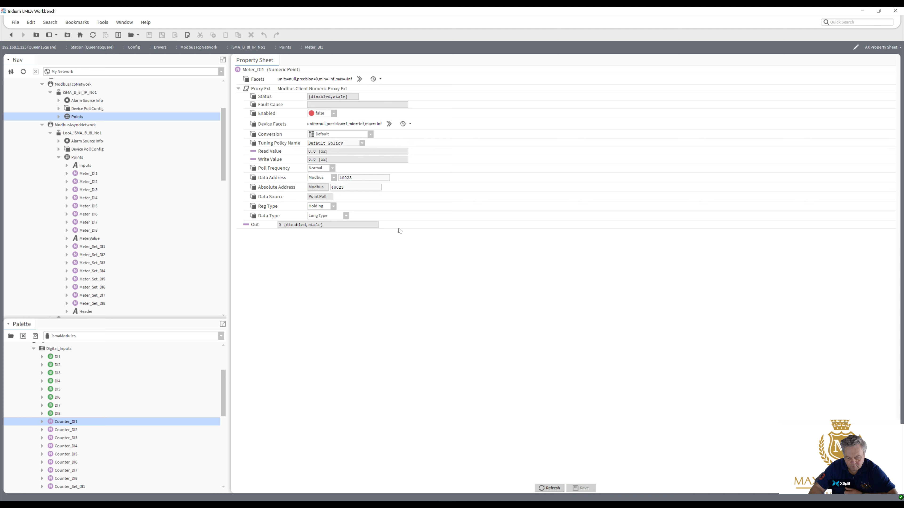
left_click(333, 114)
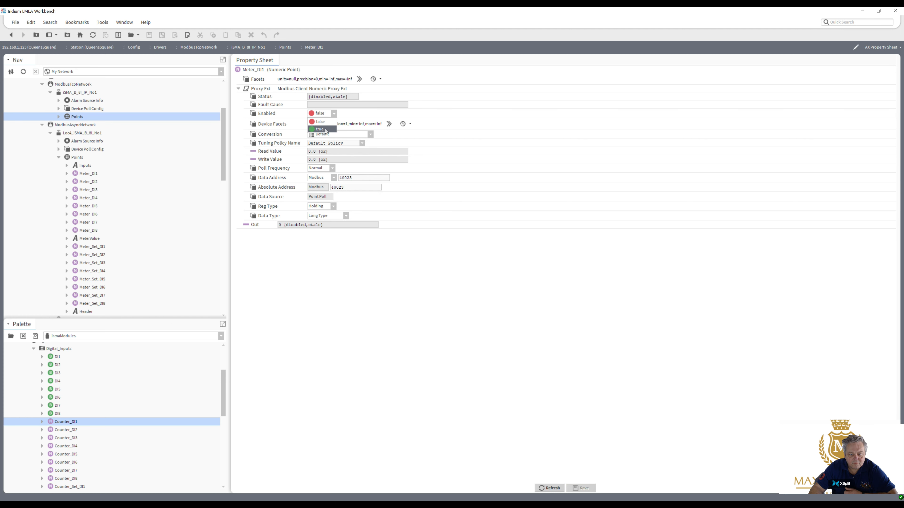
left_click(326, 130)
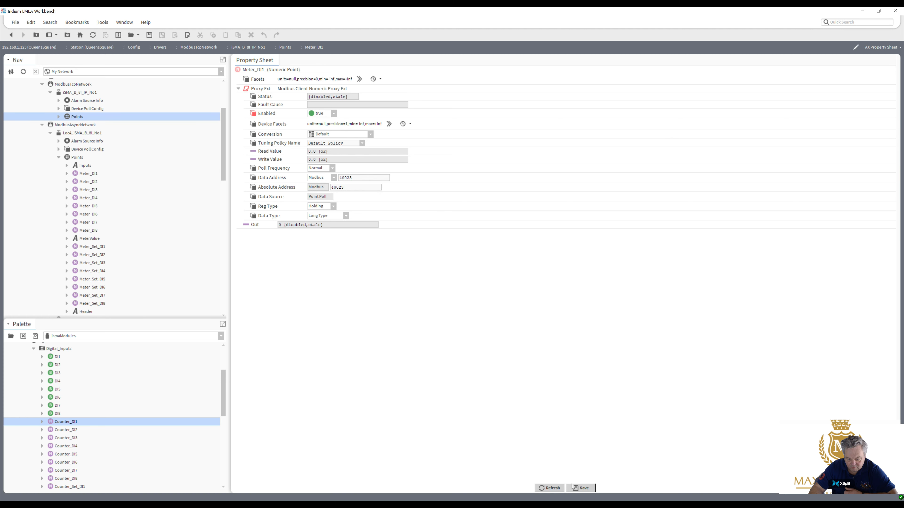
left_click(575, 489)
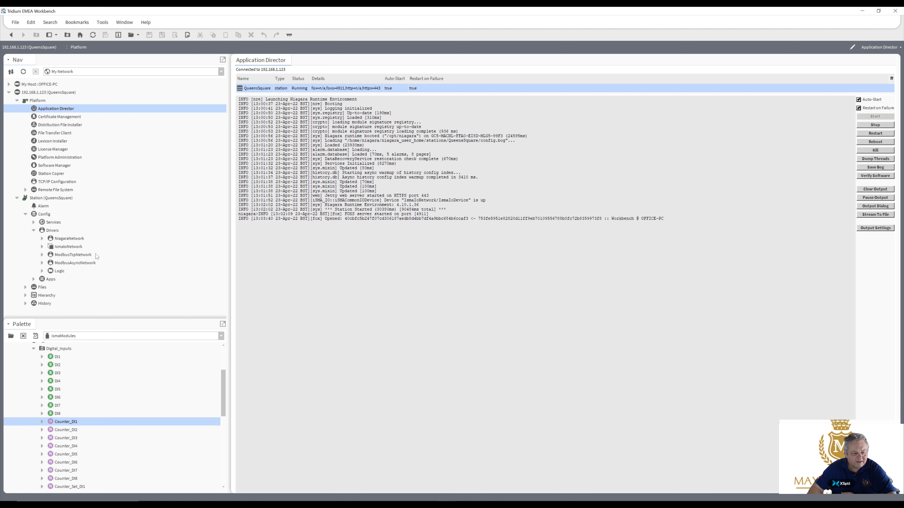
Check the devices under ModbusAsyncNetwork and ModbusTcpNetwork.
double_click(78, 264)
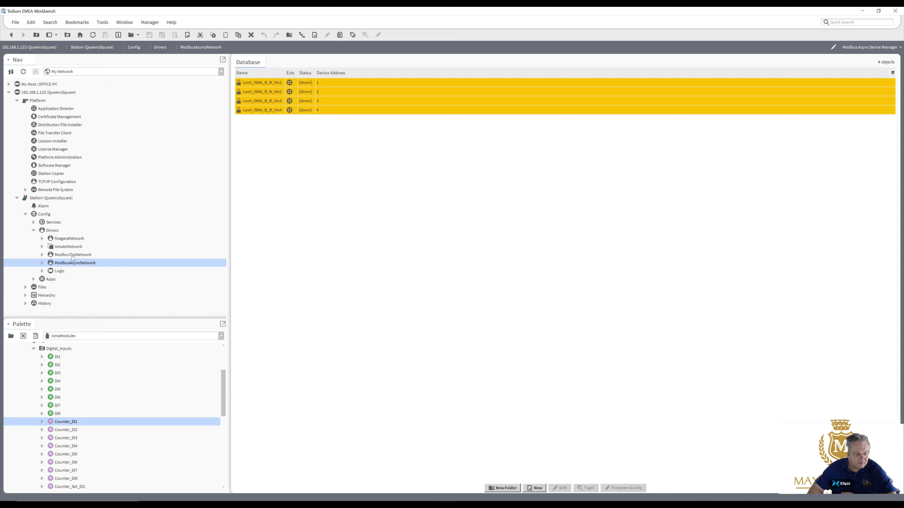
left_click(72, 255)
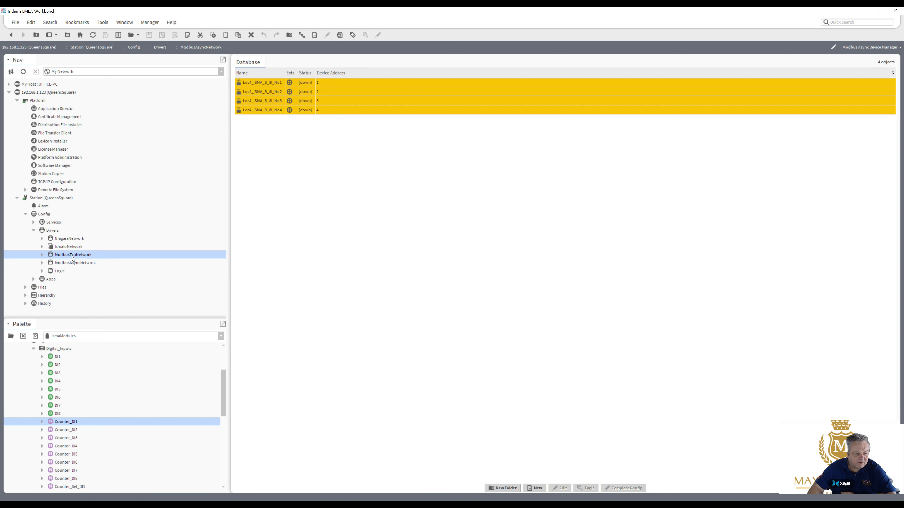
left_click(42, 254)
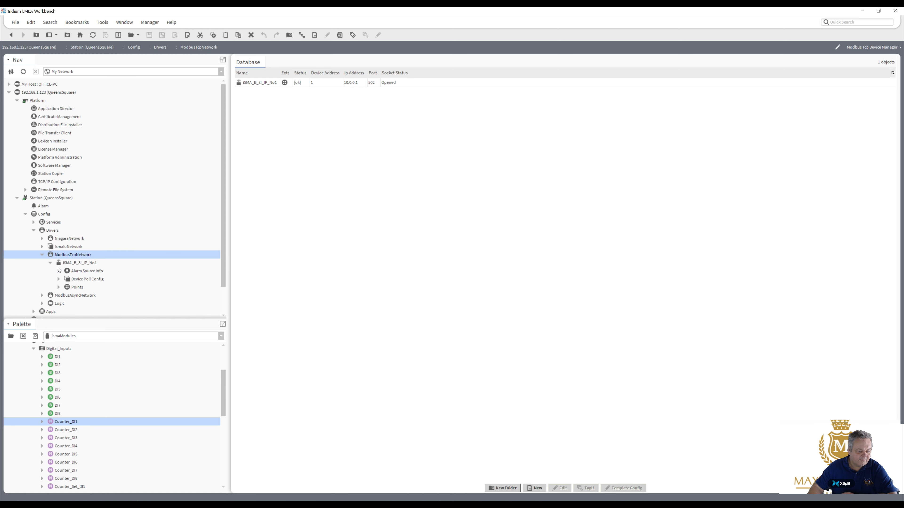
Review the point list and the wire sheet of the Points under iSMA_B_8I_IP_No1.
left_click(78, 288)
double_click(77, 287)
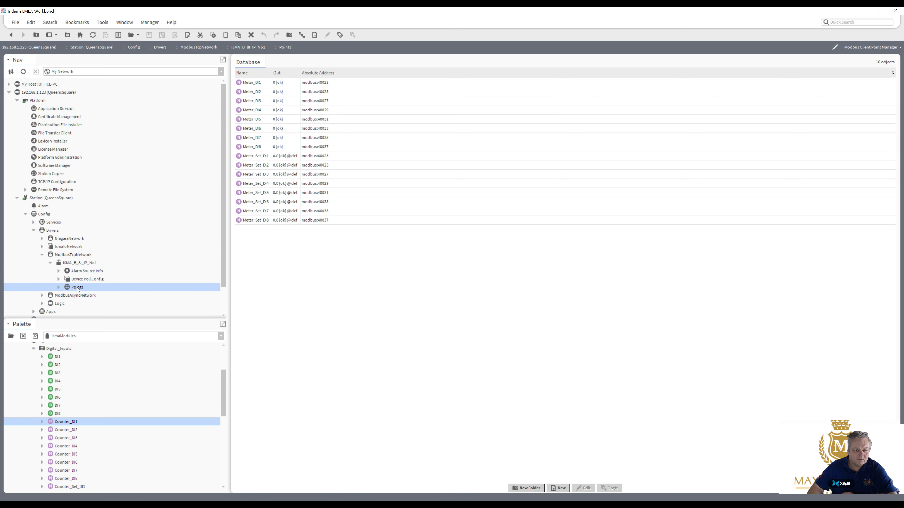
right_click(78, 289)
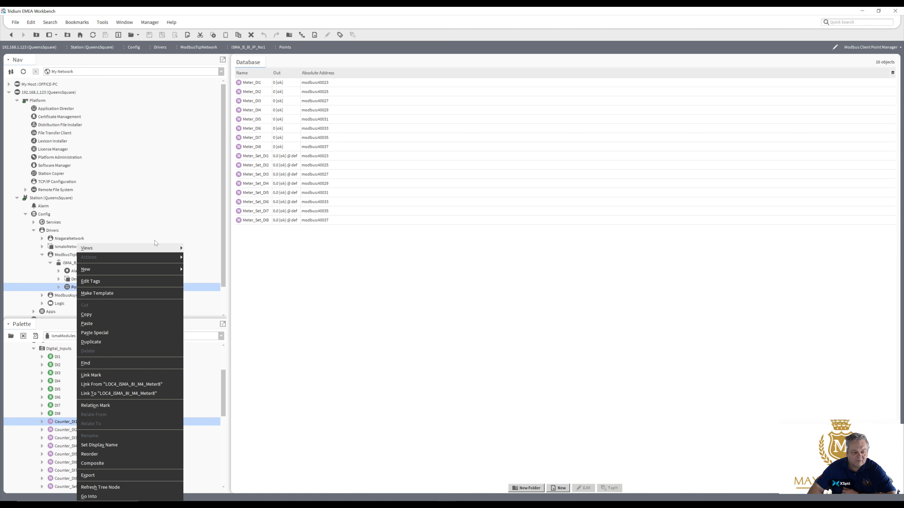
mouse_move(176, 248)
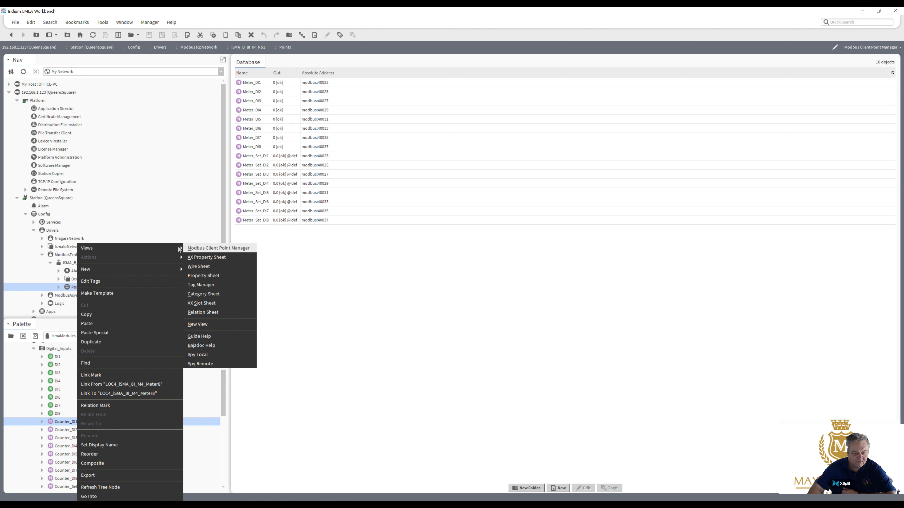
left_click(219, 269)
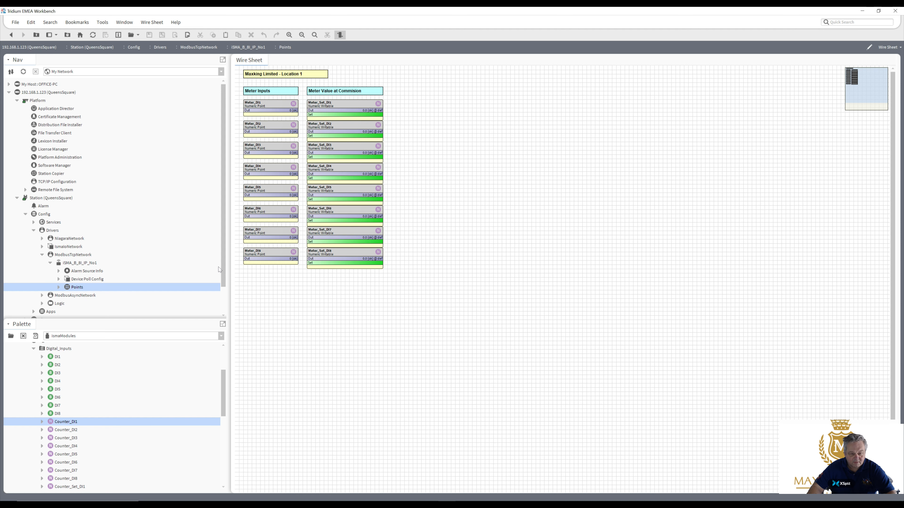
Create a new folder named Loc1 inside the Logic folder under Drivers.
scroll(62, 272, "down", 2)
double_click(62, 272)
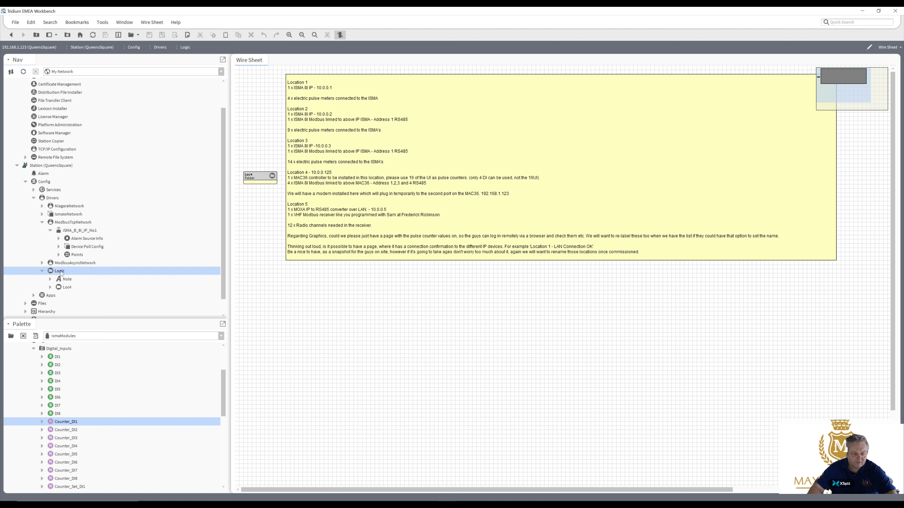
right_click(60, 271)
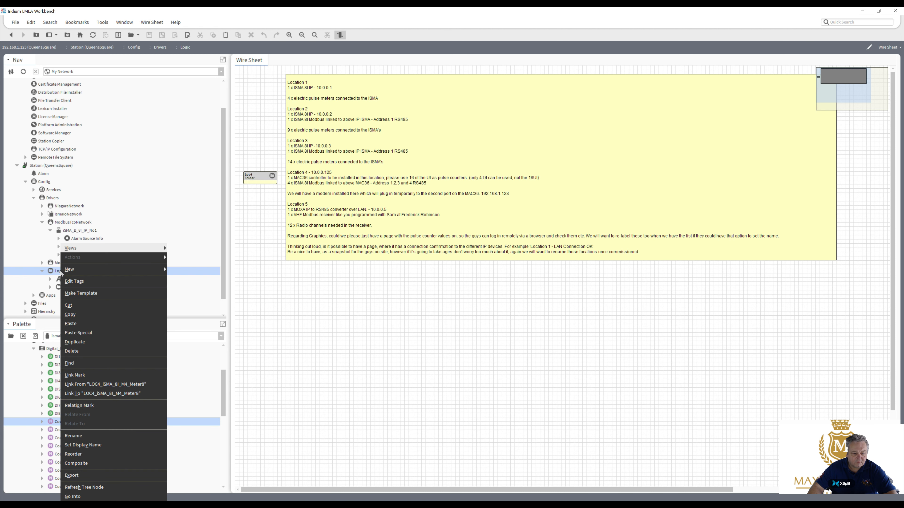
mouse_move(110, 271)
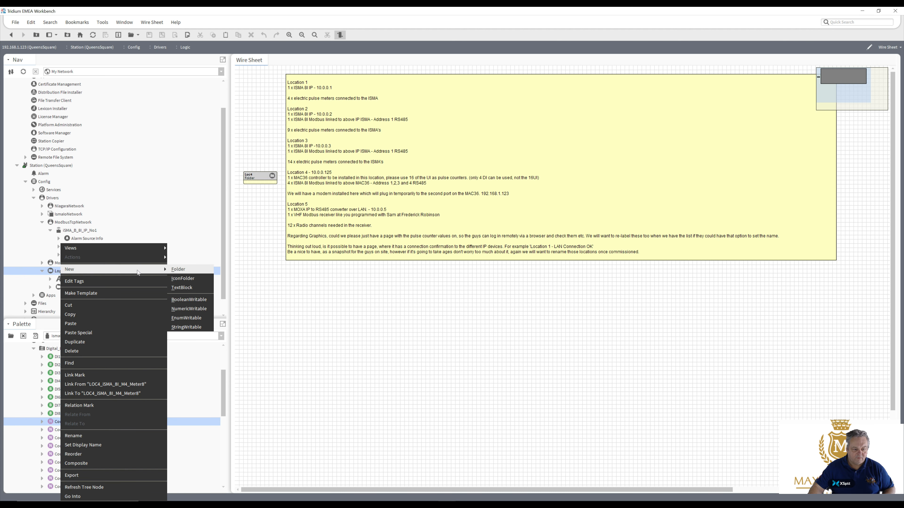
left_click(176, 271)
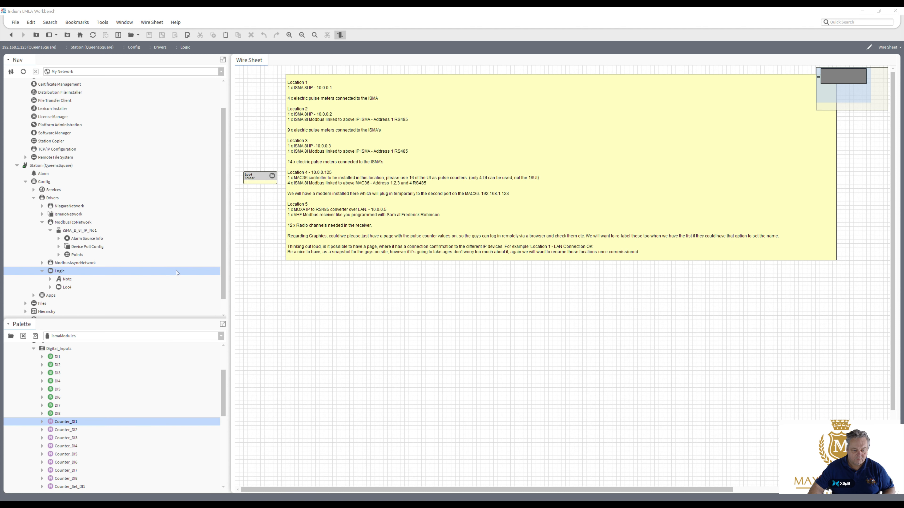
type("Loc1")
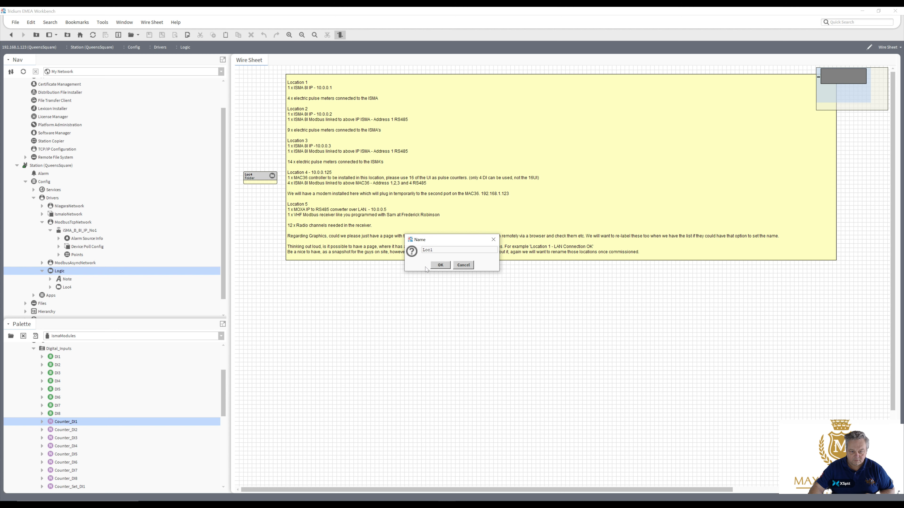
left_click(438, 266)
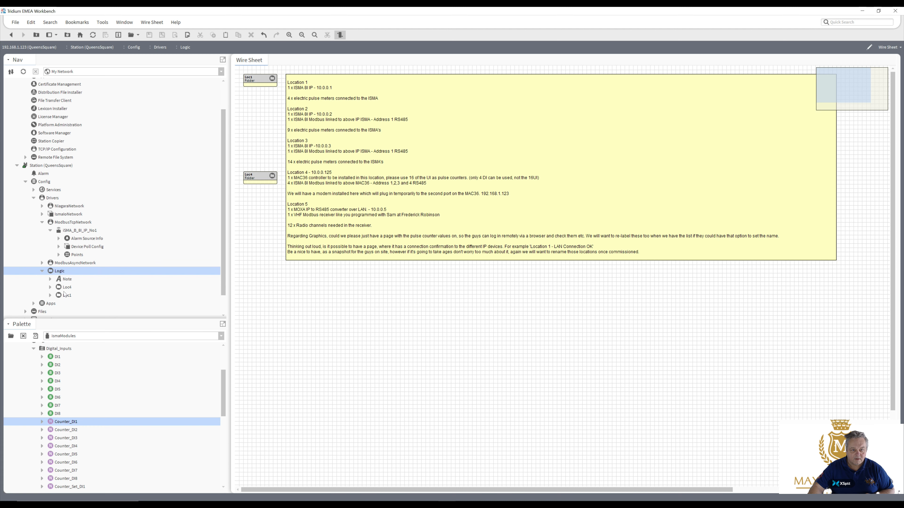
Copy the Header and iSMA1 text blocks and the folders LOC4_iSMA_8I_M1_Meter1 through Meter8 from the Loc4 folder.
left_click(50, 287)
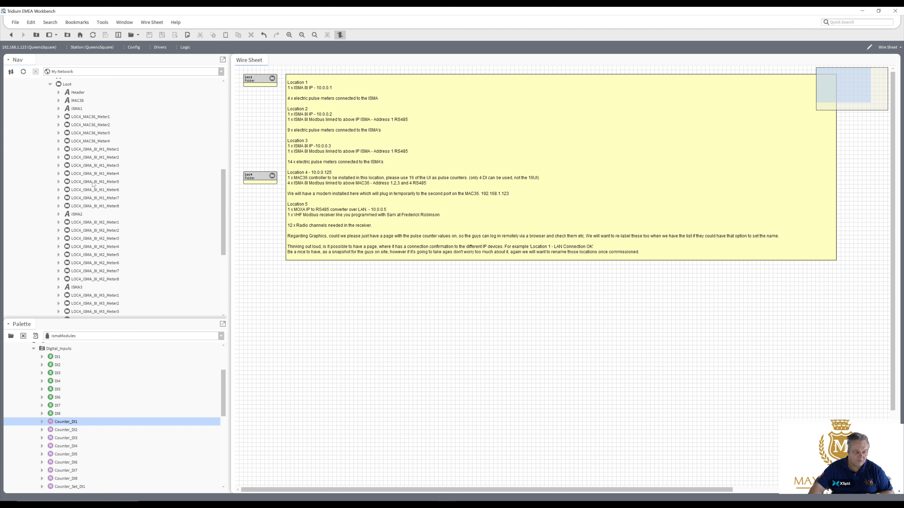
left_click(94, 151)
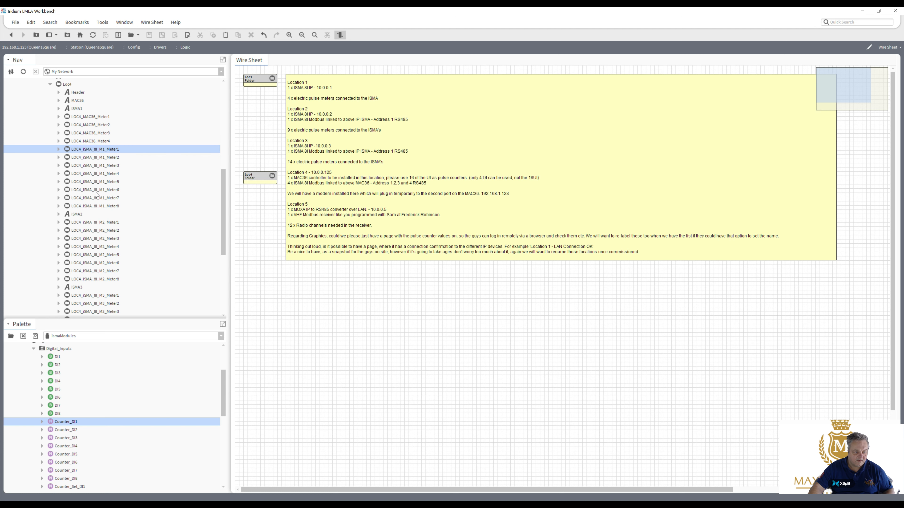
left_click(94, 207, "shift")
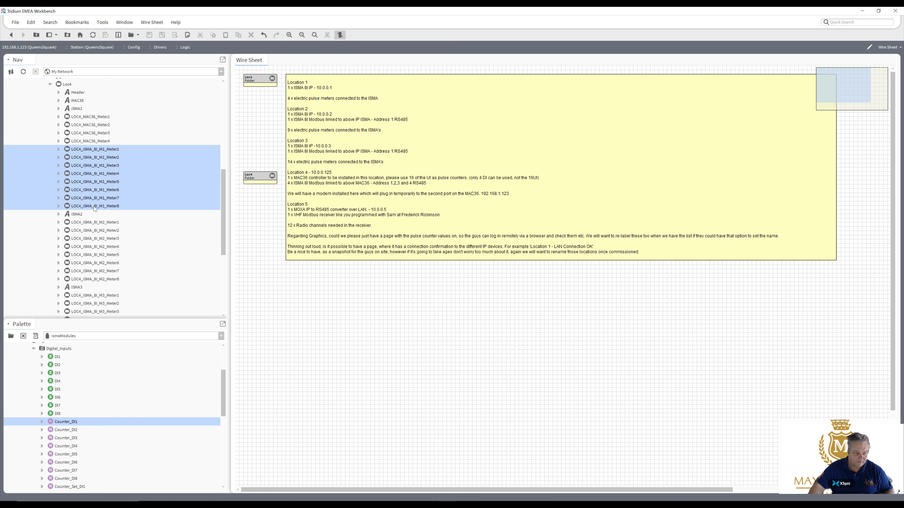
left_click(74, 93, "ctrl")
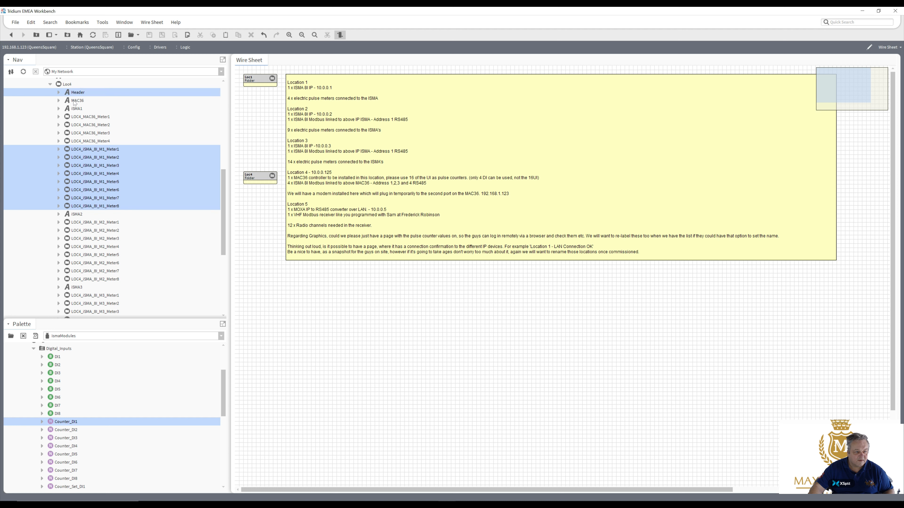
left_click(74, 101, "ctrl")
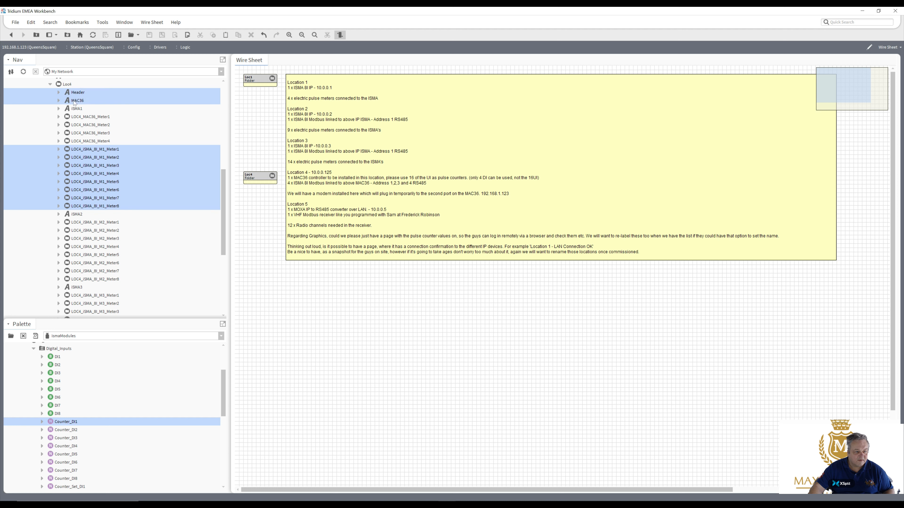
left_click(74, 103, "ctrl")
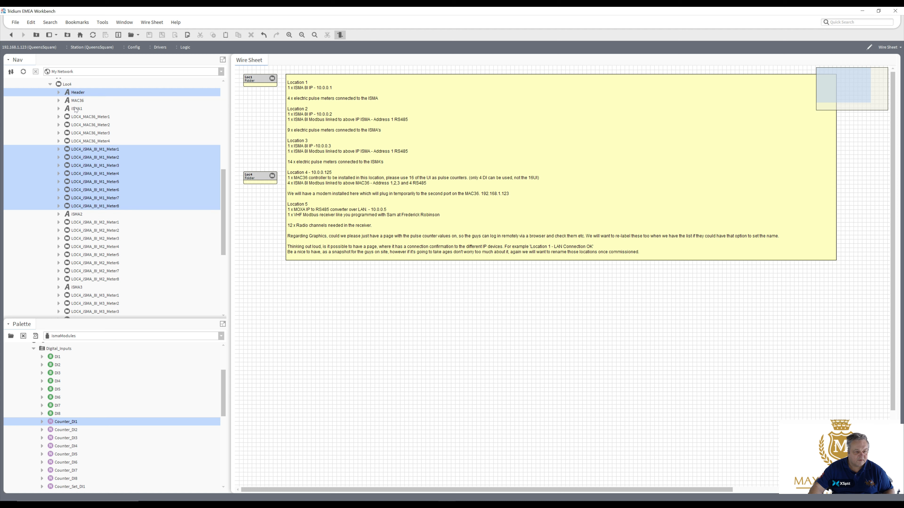
left_click(76, 109, "ctrl")
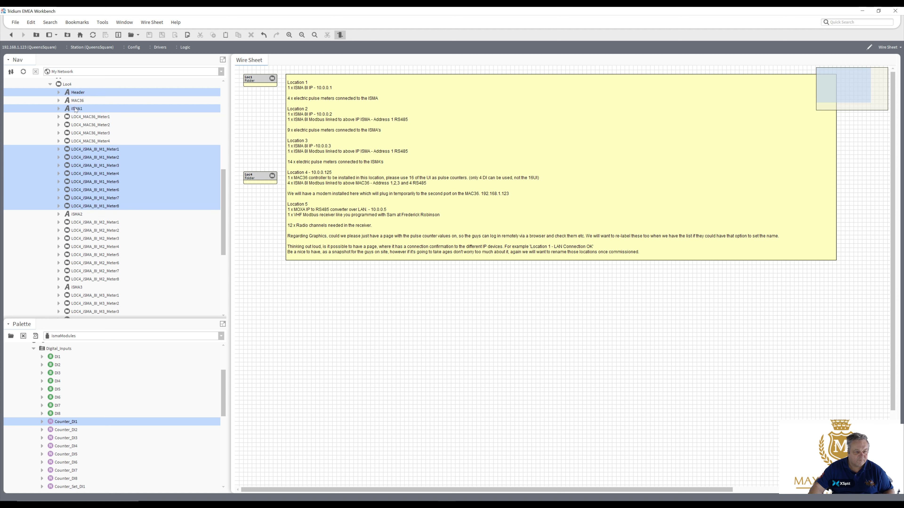
right_click(75, 109)
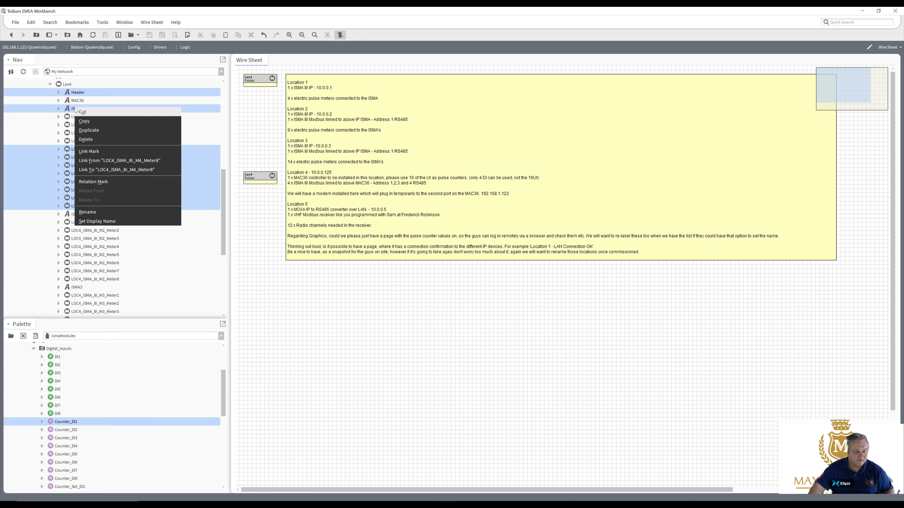
left_click(90, 122)
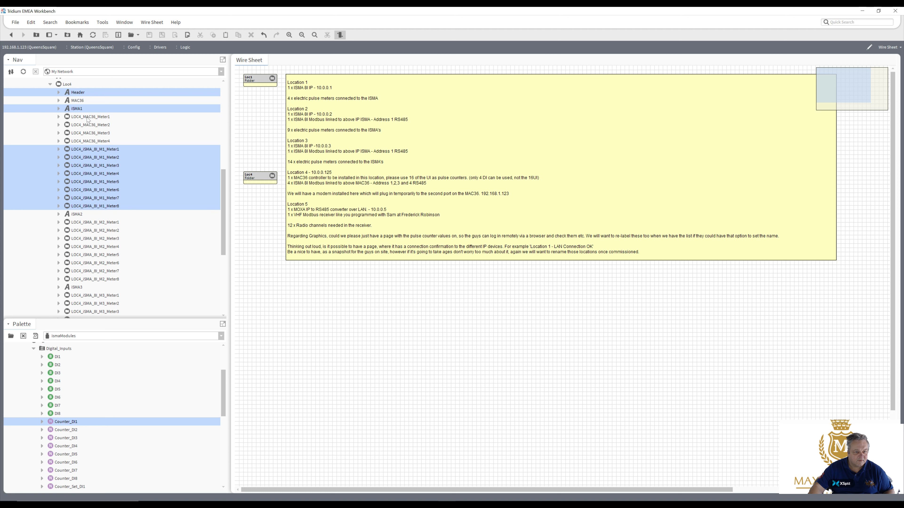
Paste the copied text blocks and meter folders into the Loc1 folder under Logic.
left_click(51, 84)
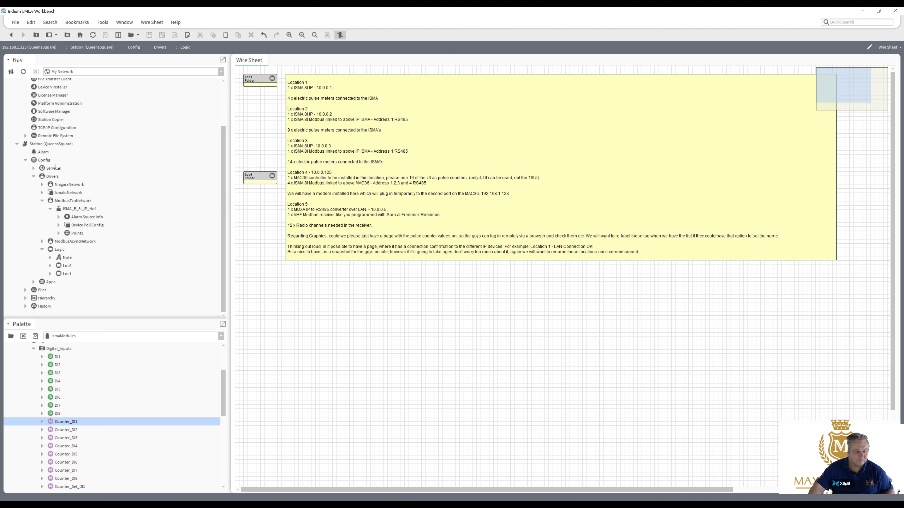
left_click(63, 276)
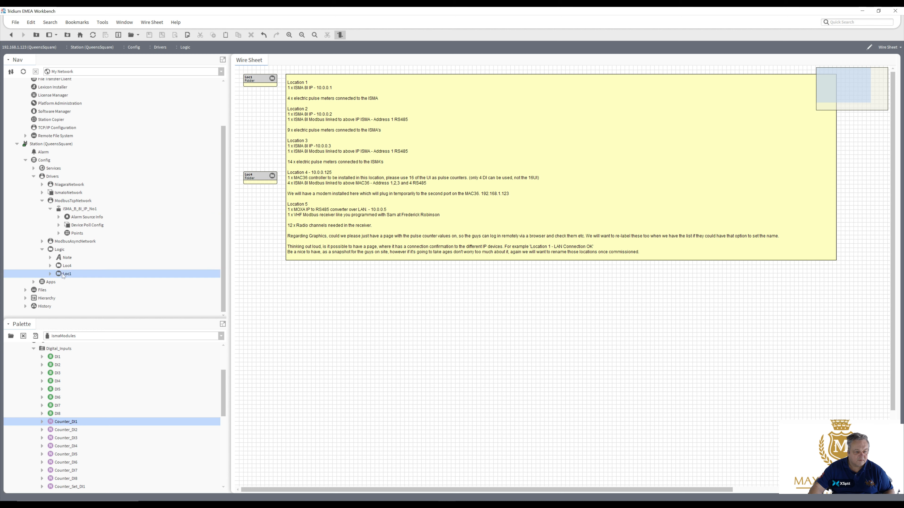
right_click(63, 277)
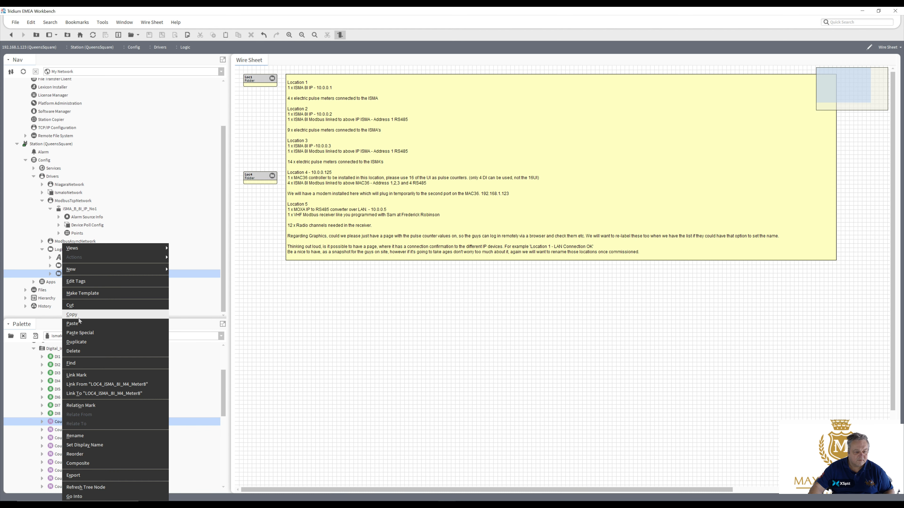
left_click(78, 318)
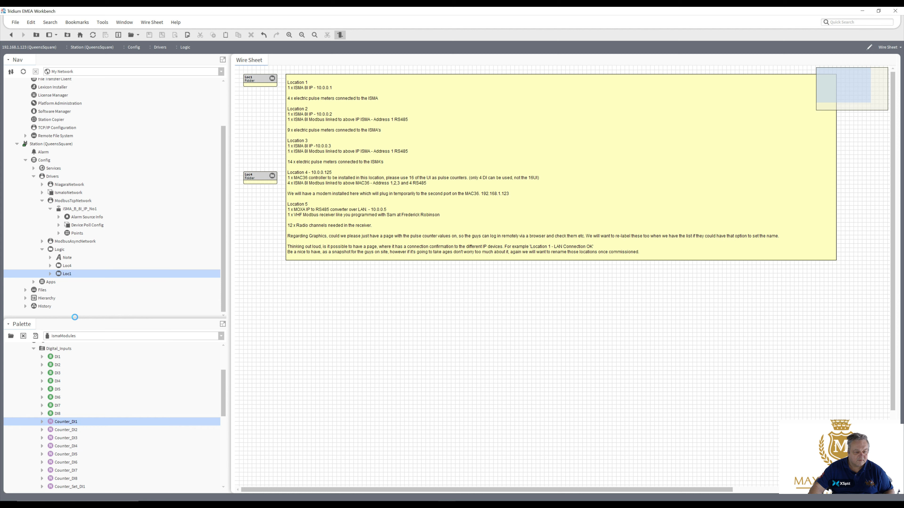
Open the wire sheet of the Loc1 folder.
right_click(67, 274)
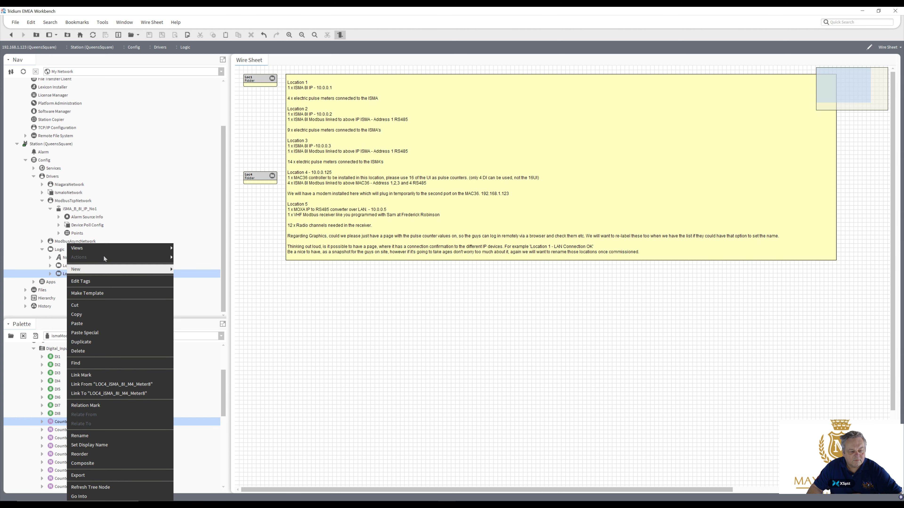
left_click(189, 249)
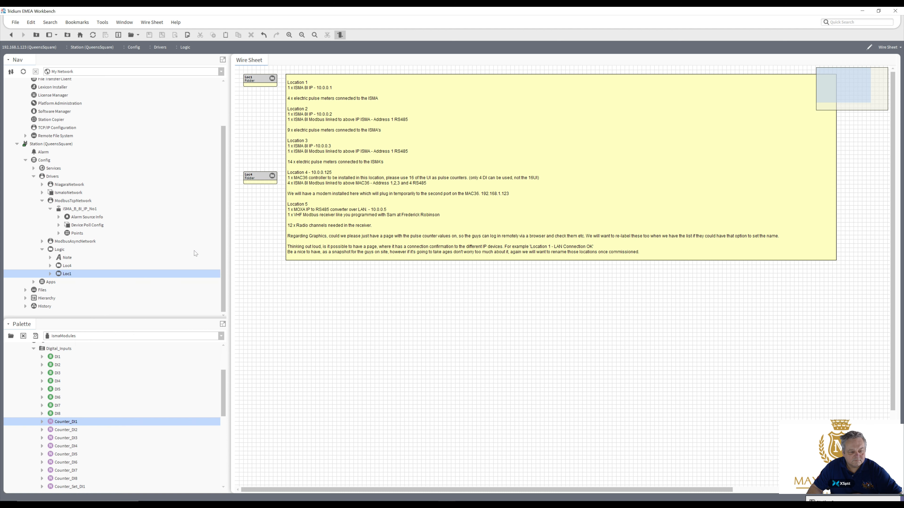
right_click(105, 275)
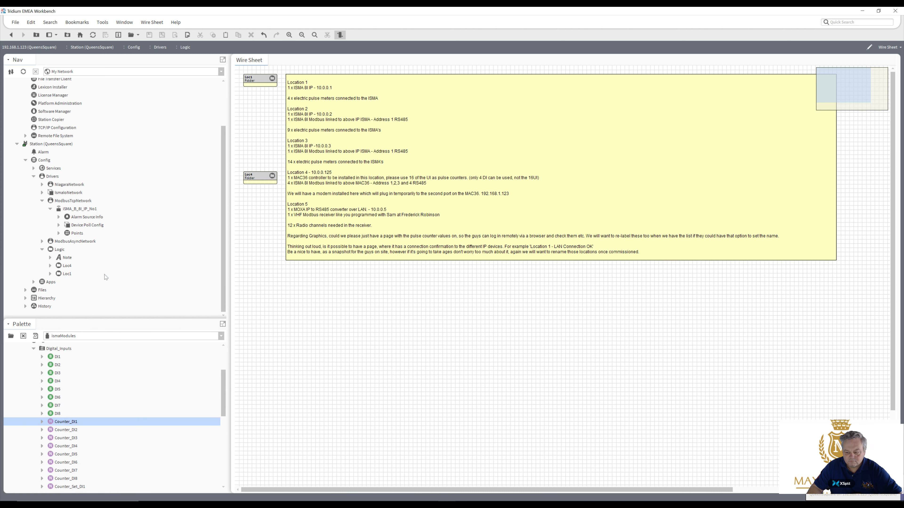
left_click(67, 274)
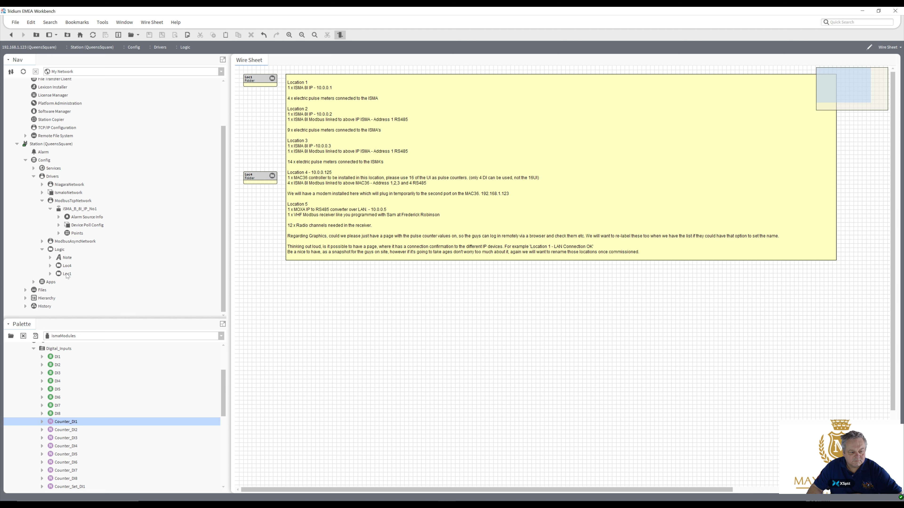
right_click(66, 274)
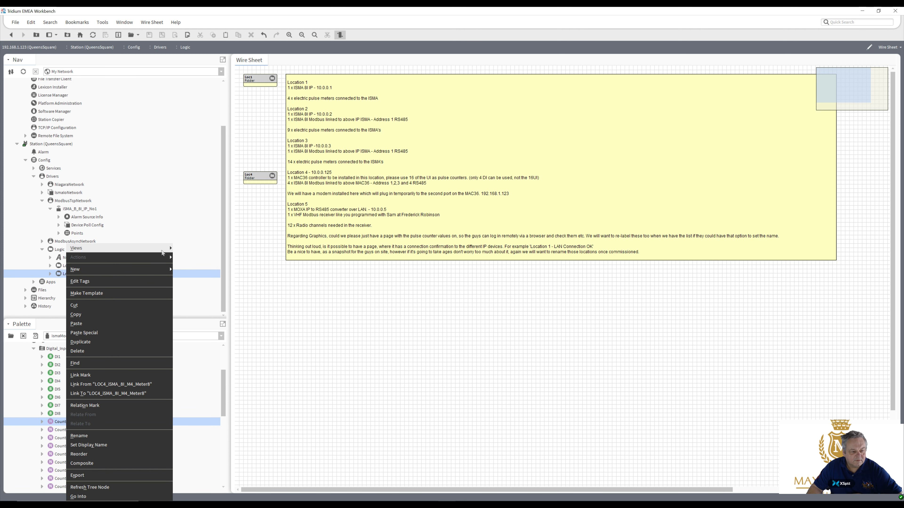
mouse_move(168, 249)
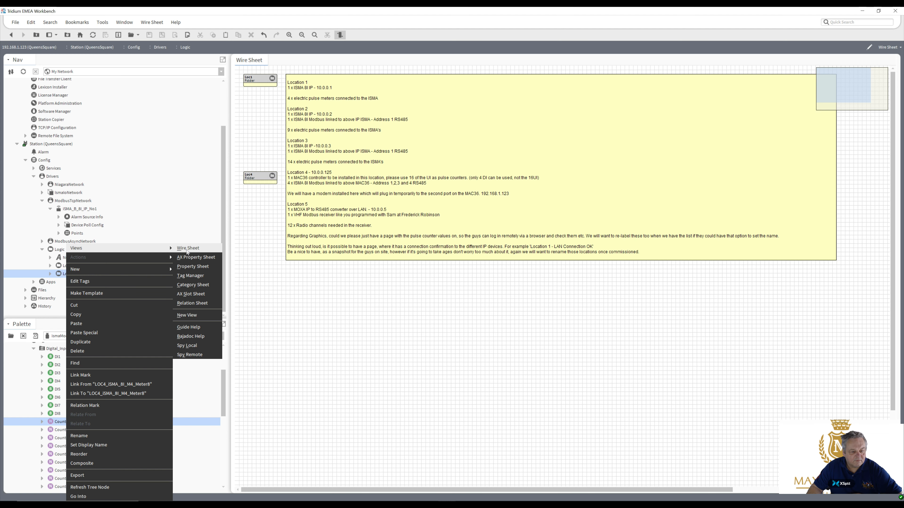
left_click(188, 249)
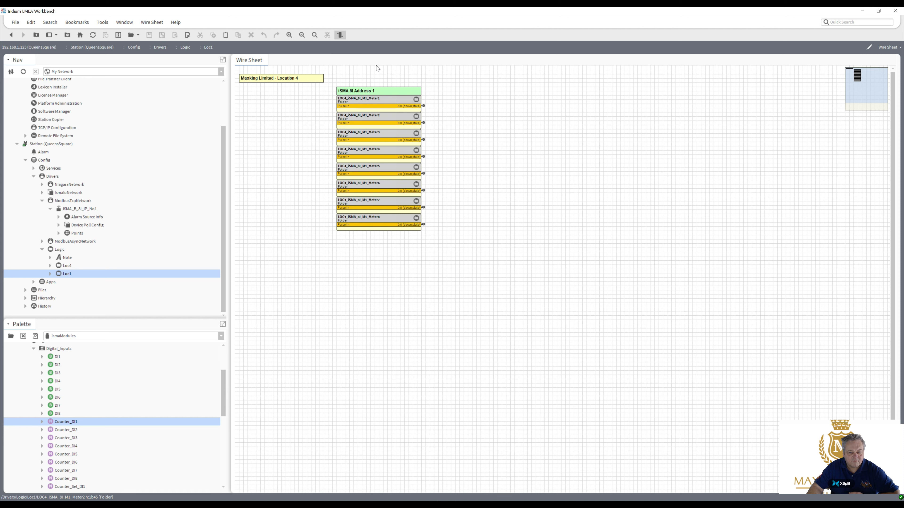
Set the green iSMA1 text block in Loc1 to "iSMA 8I IP Address 10.0.0.1", save it and return to the wire sheet.
left_click(369, 93)
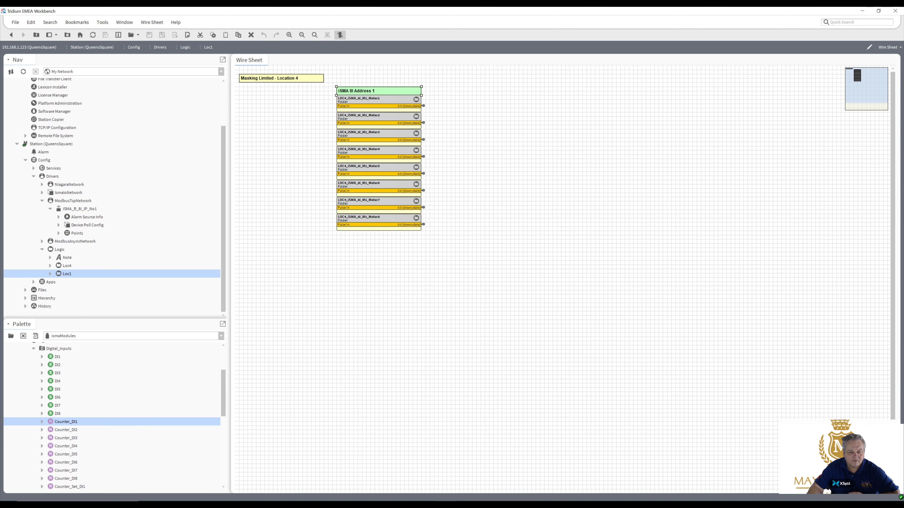
double_click(370, 93)
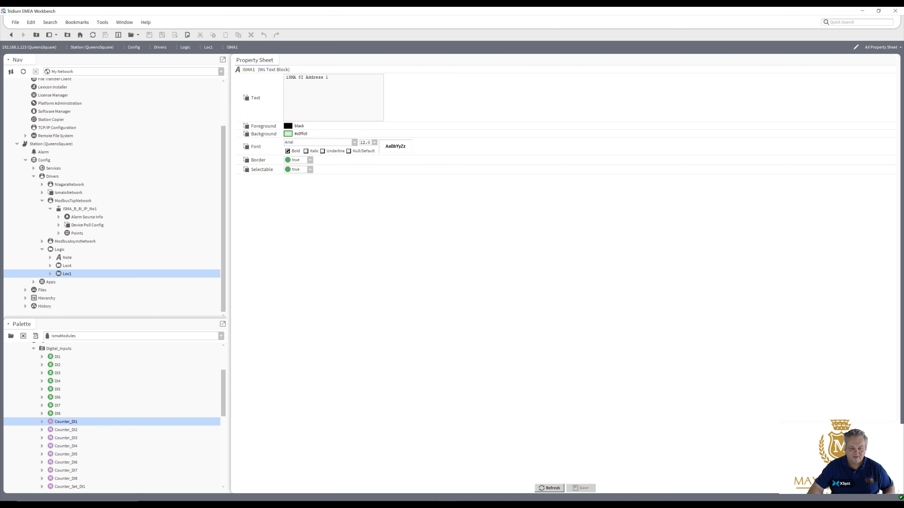
left_click_drag(306, 77, 329, 77)
type("IP Addre")
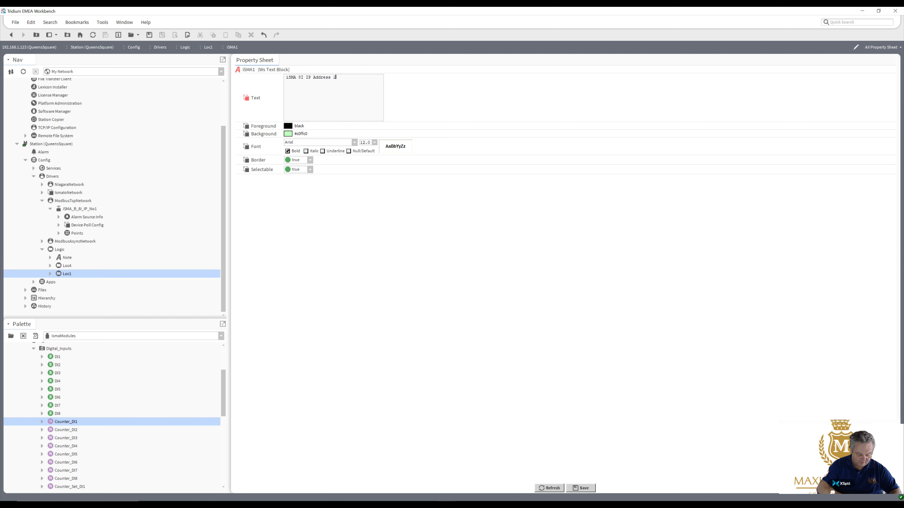
type("0.0.0.1")
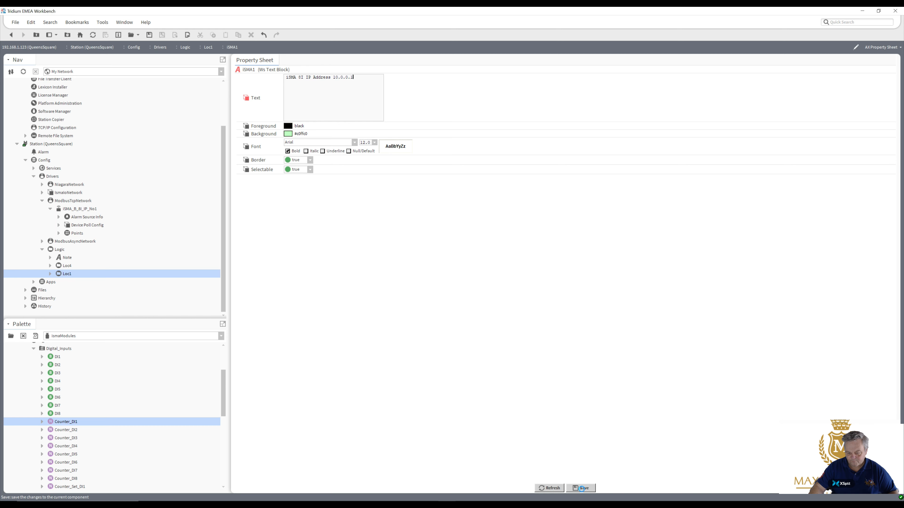
left_click(582, 489)
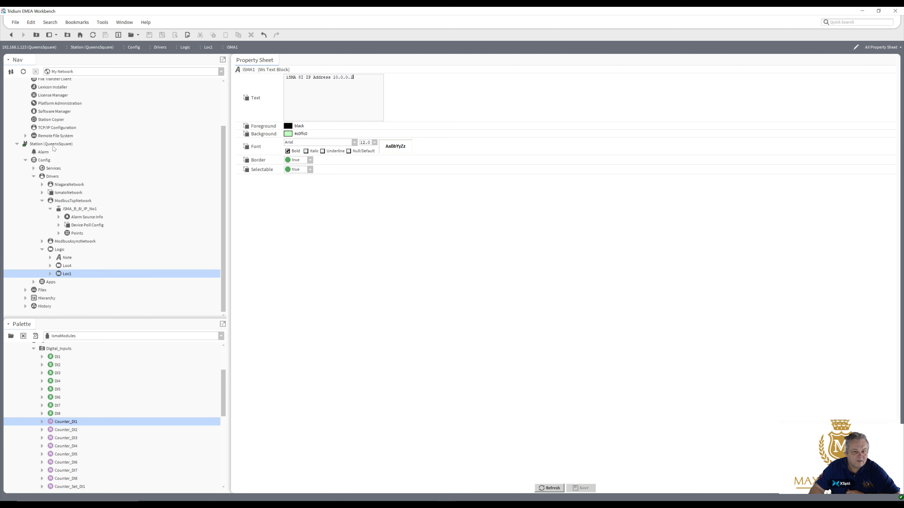
left_click(11, 35)
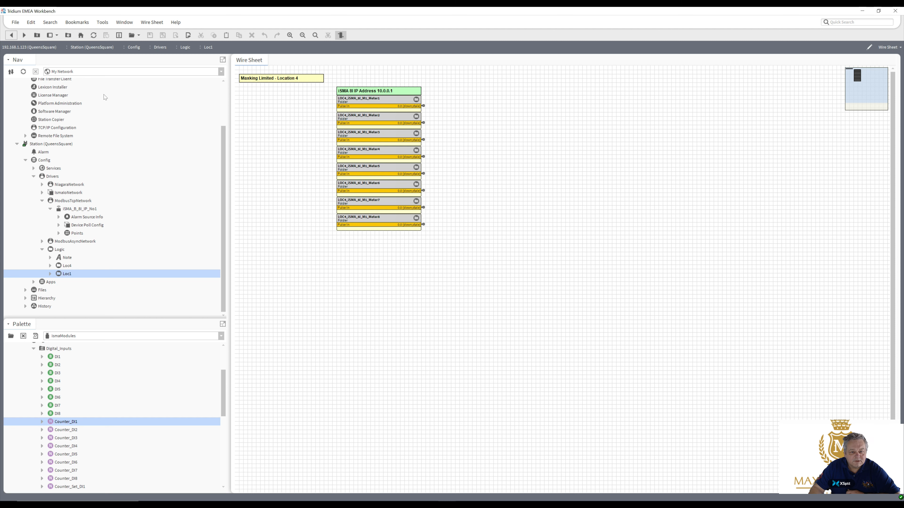
Batch-rename the eight meter folders in Loc1, replacing LOC4 with LOC1 in their names.
left_click(49, 274)
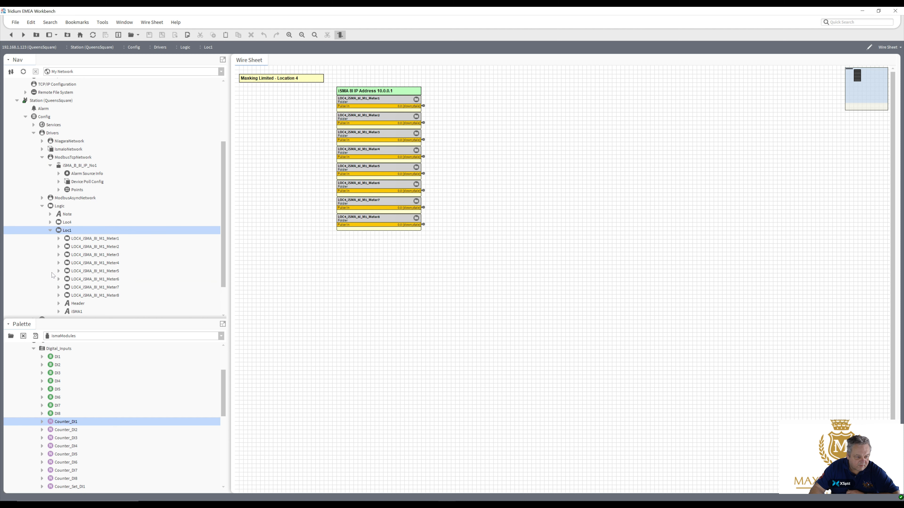
left_click(73, 241)
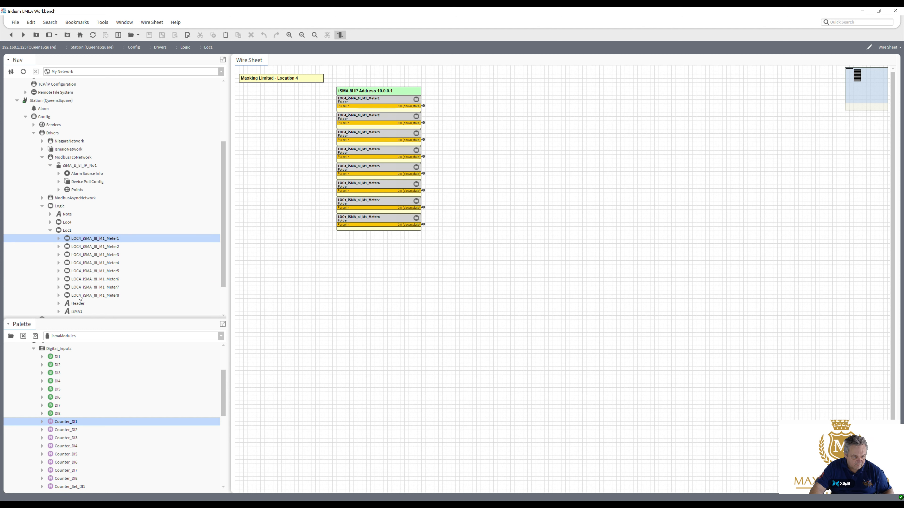
left_click(79, 297, "shift")
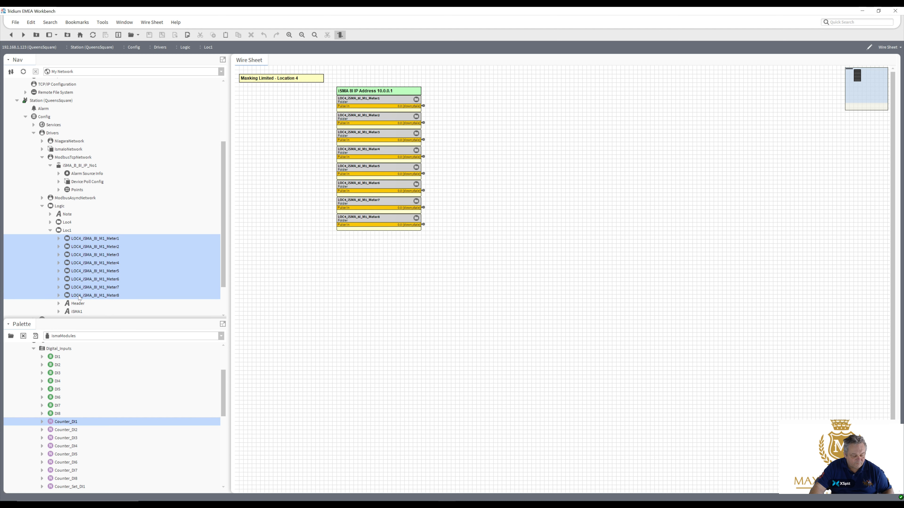
right_click(79, 297)
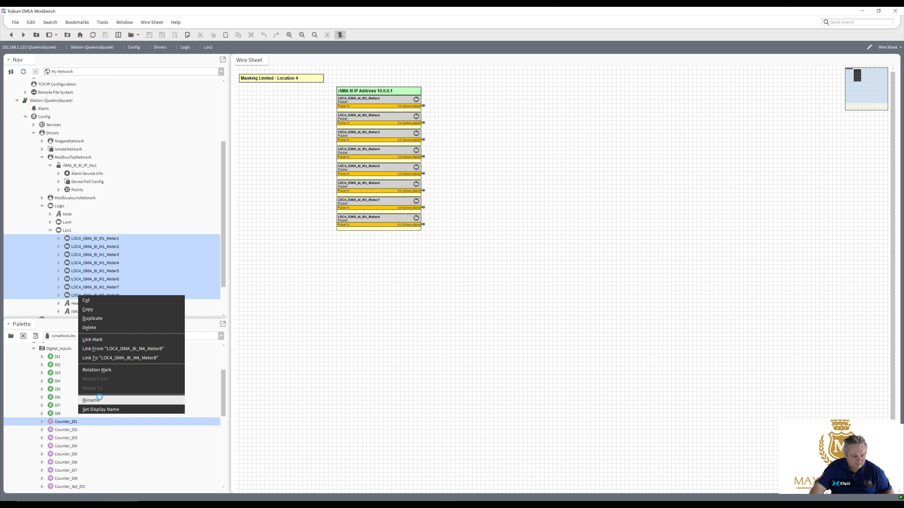
left_click(92, 400)
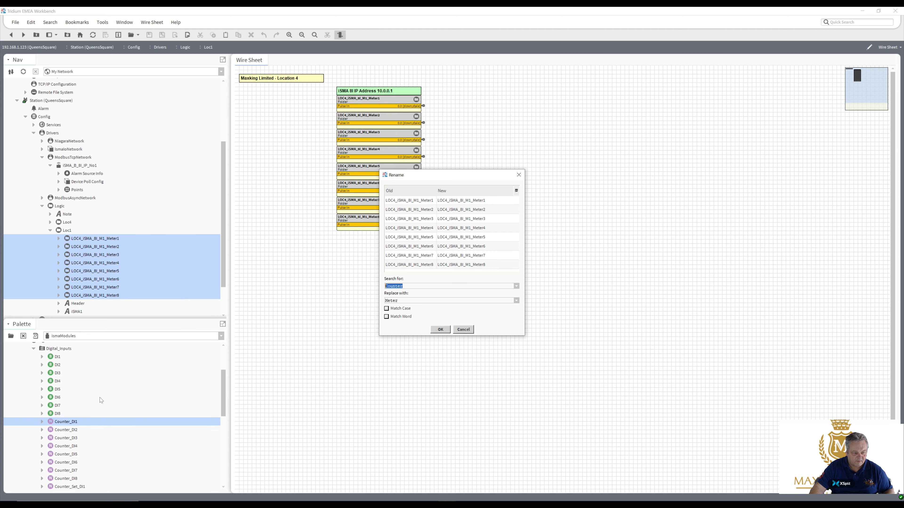
type("LOC4")
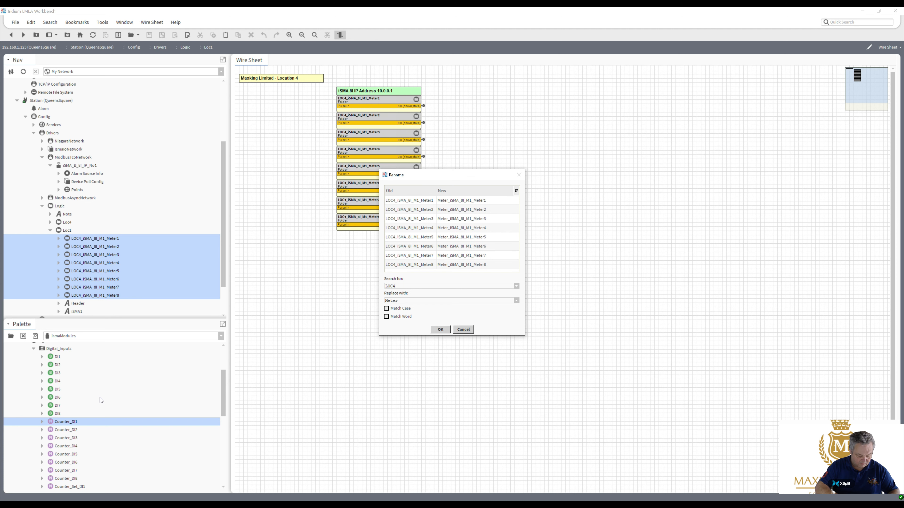
key("Tab")
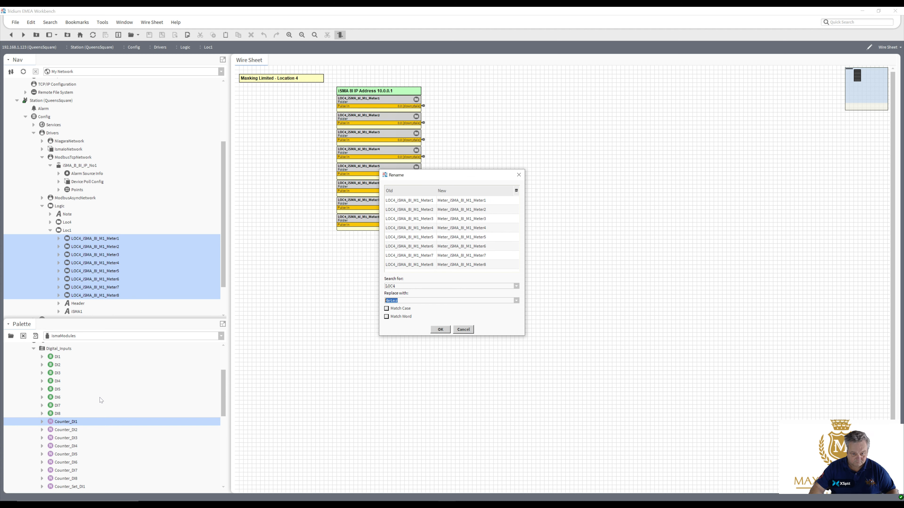
type("LOC1")
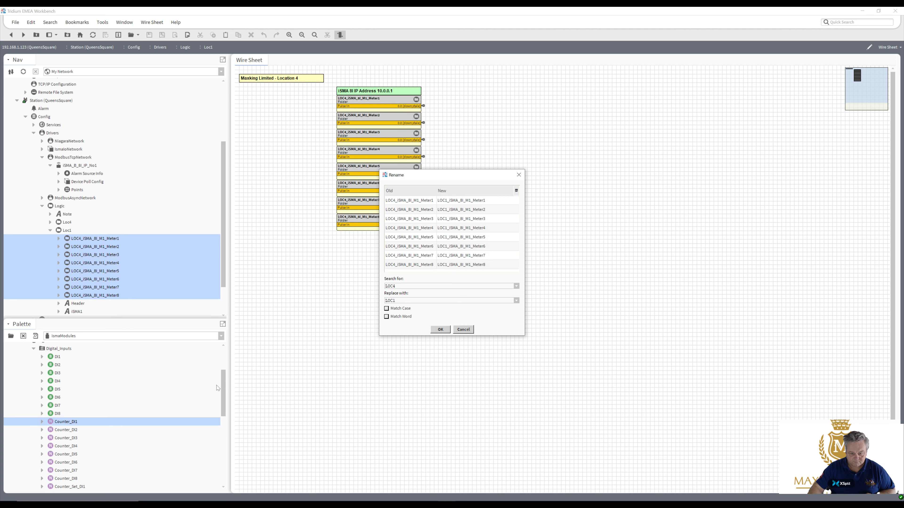
left_click(440, 330)
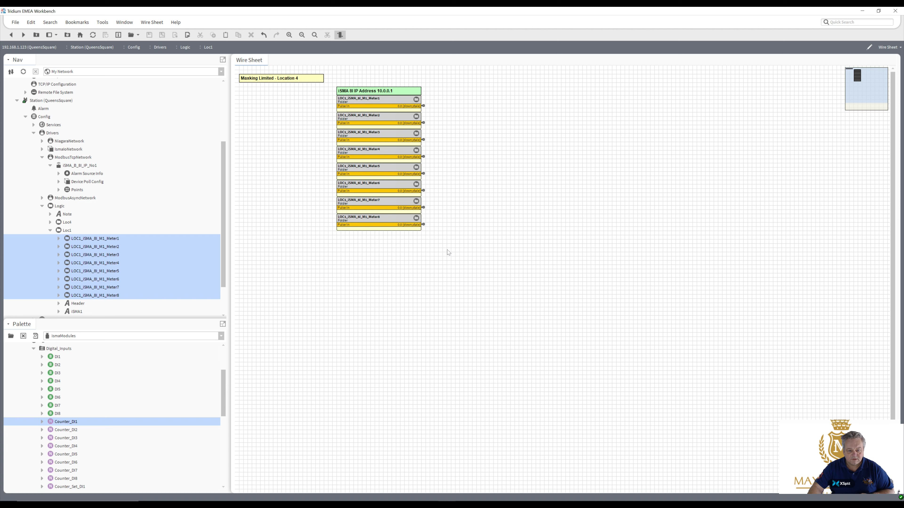
Move the green IP address block and the eight meter folders directly beneath the yellow header in the Loc1 wire sheet.
left_click_drag(444, 245, 429, 237)
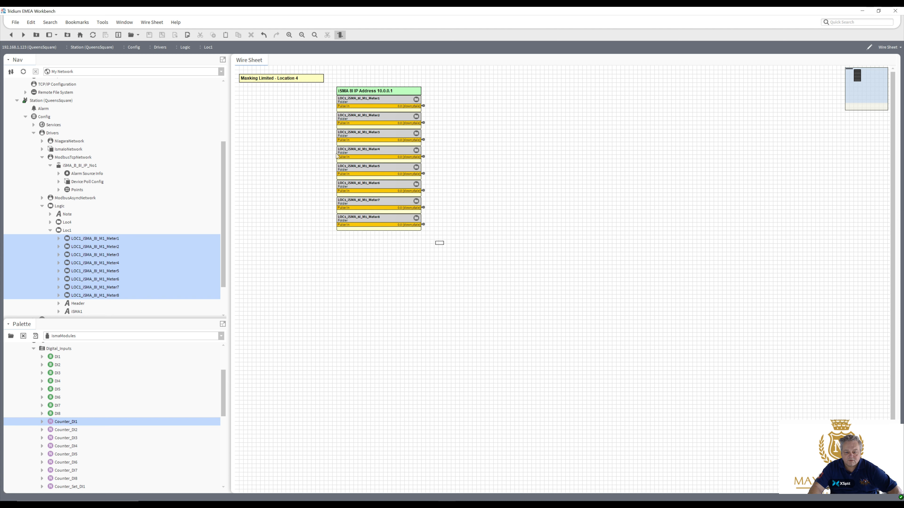
mouse_move(285, 67)
left_mouse_down()
mouse_move(283, 46)
mouse_move(344, 94)
left_mouse_up()
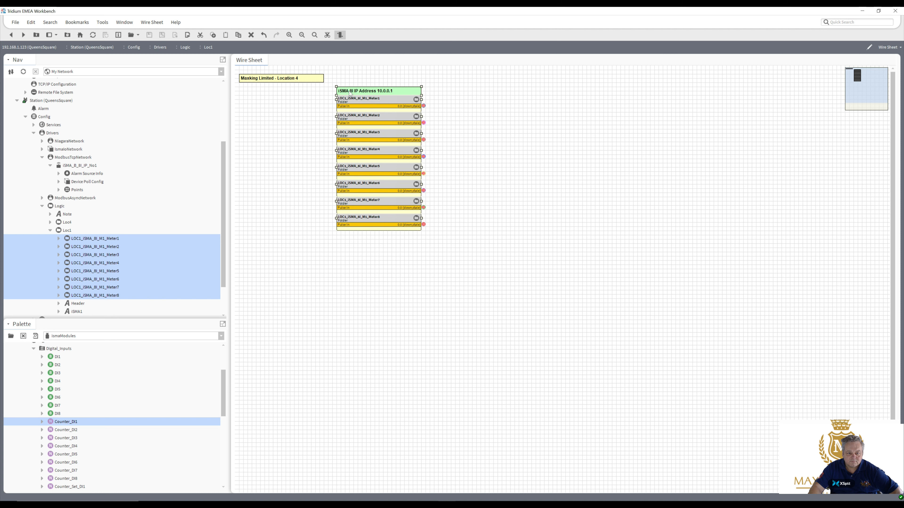
left_click_drag(290, 92, 253, 90)
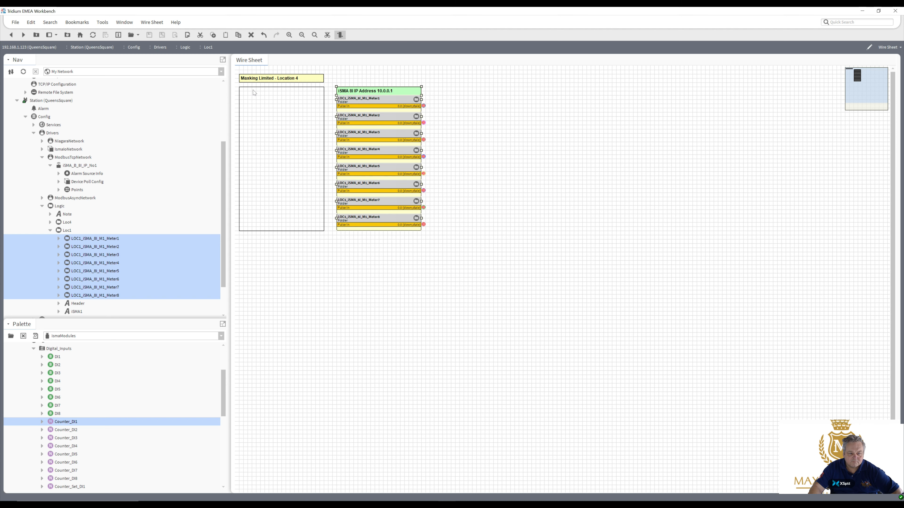
Change the location number in the Loc1 Header text block to 1, save it and return to the wire sheet.
double_click(262, 79)
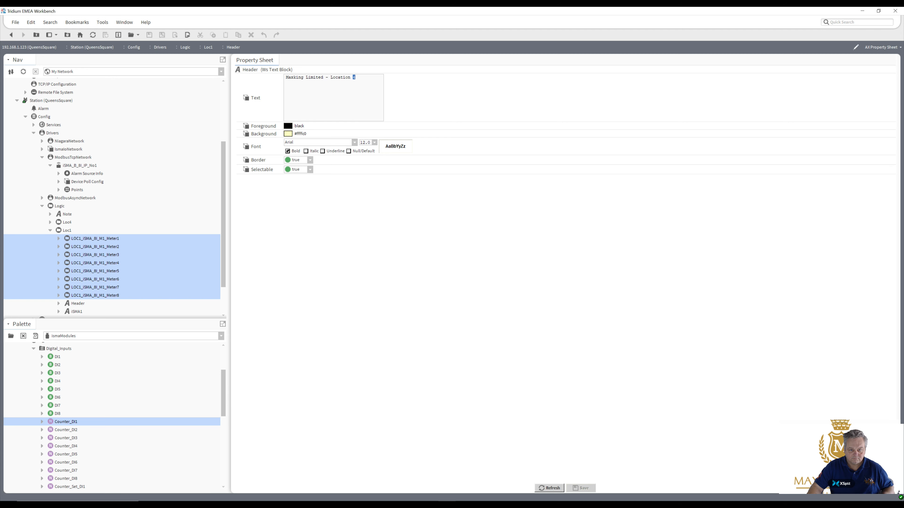
type("1")
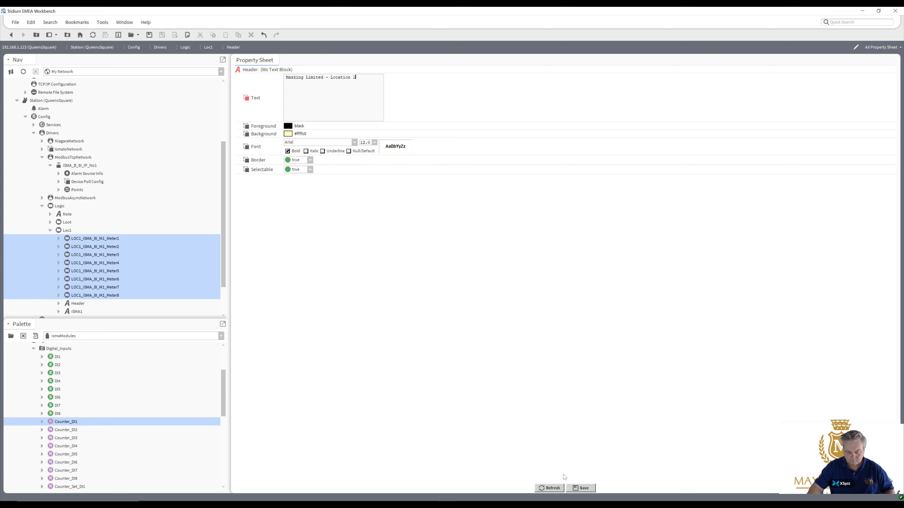
left_click(571, 488)
left_click(571, 488)
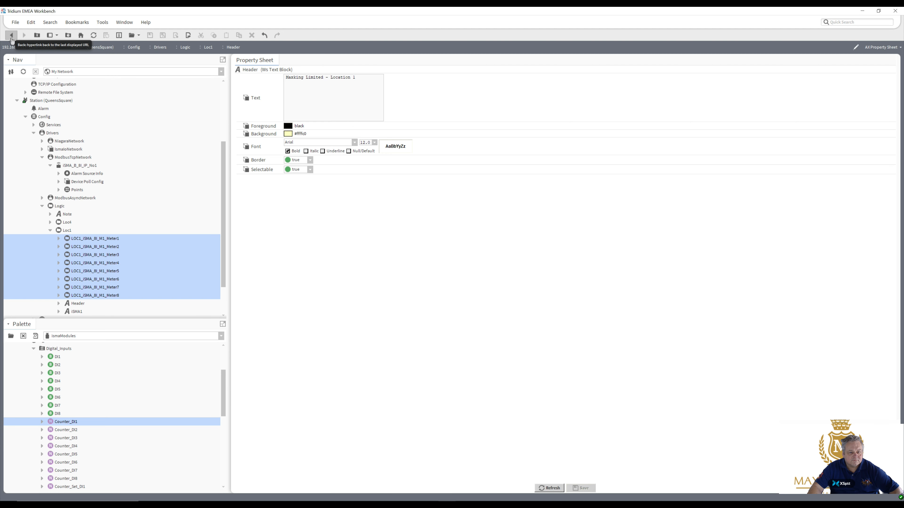
left_click(12, 38)
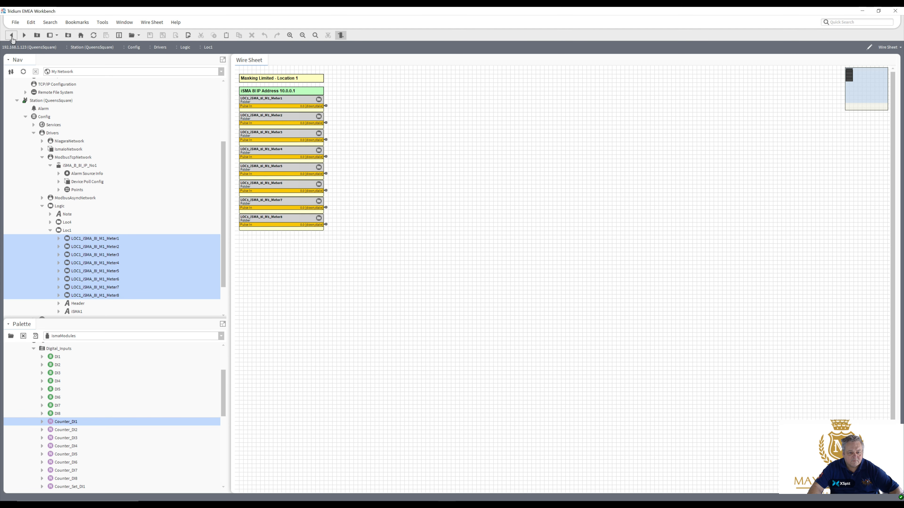
Reorder the Logic folder so that Loc1 sits above Loc4.
scroll(76, 278, "down", 2)
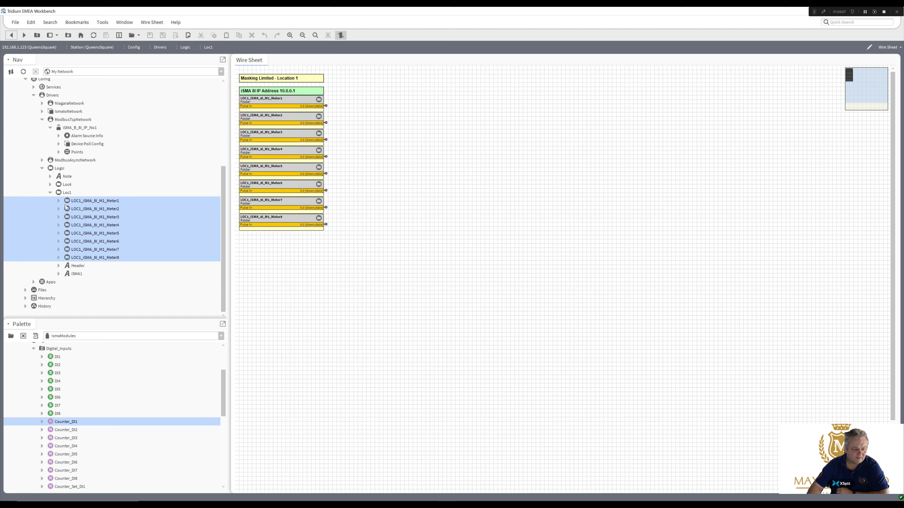
left_click(59, 168)
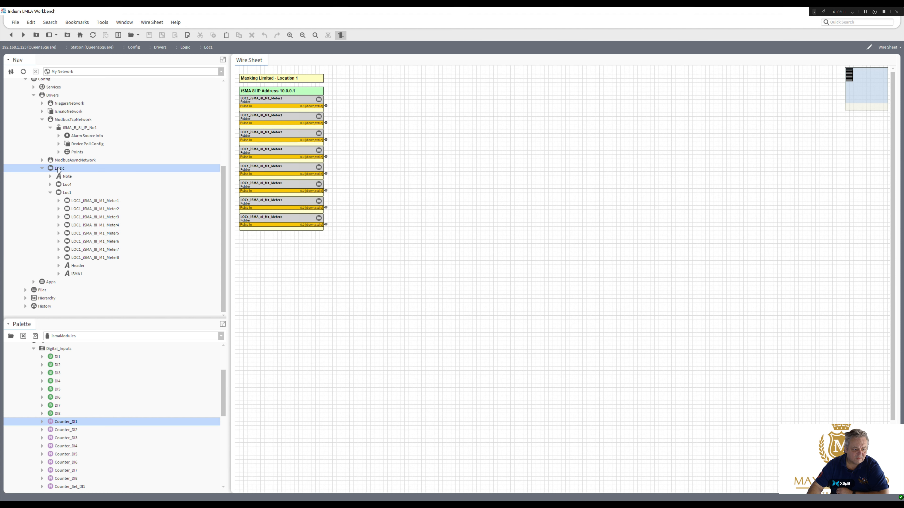
right_click(58, 169)
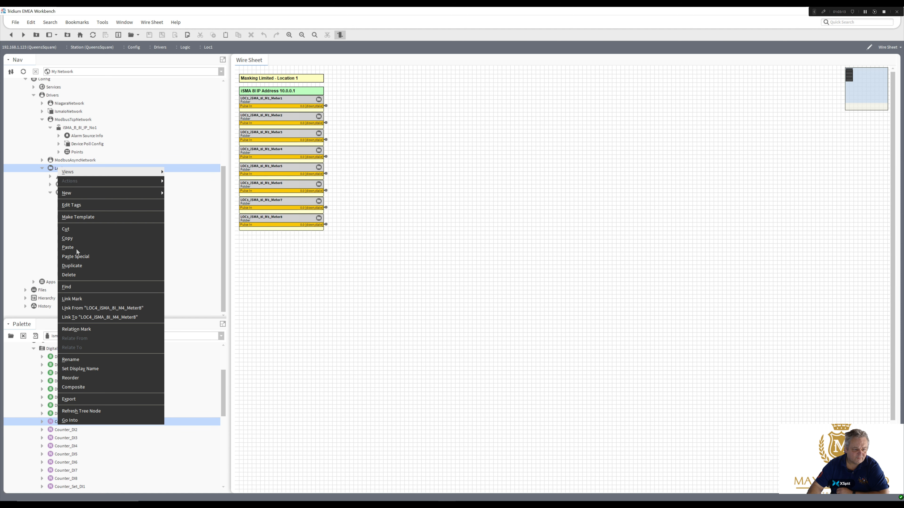
left_click(104, 379)
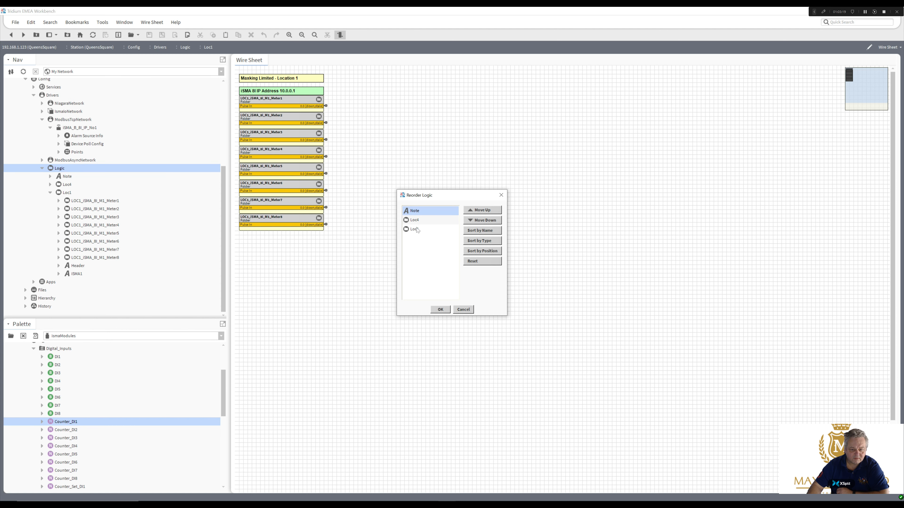
left_click(415, 231)
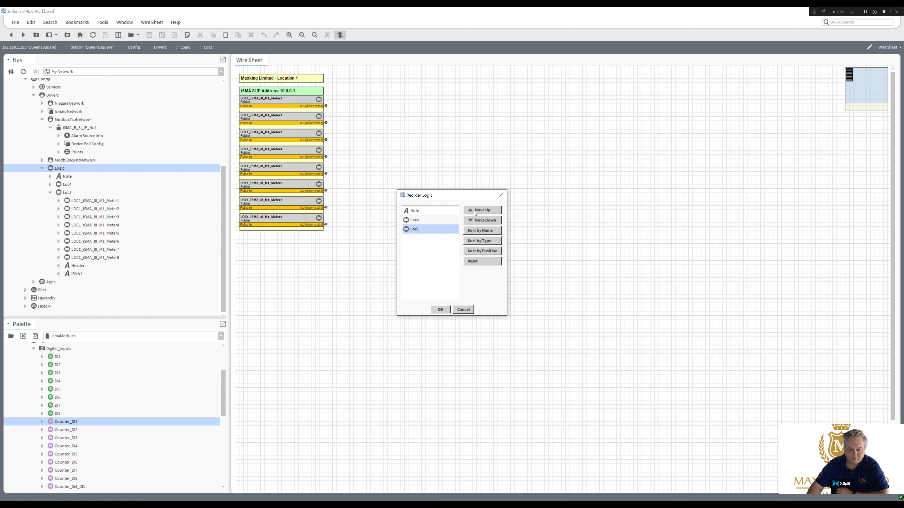
left_click(474, 210)
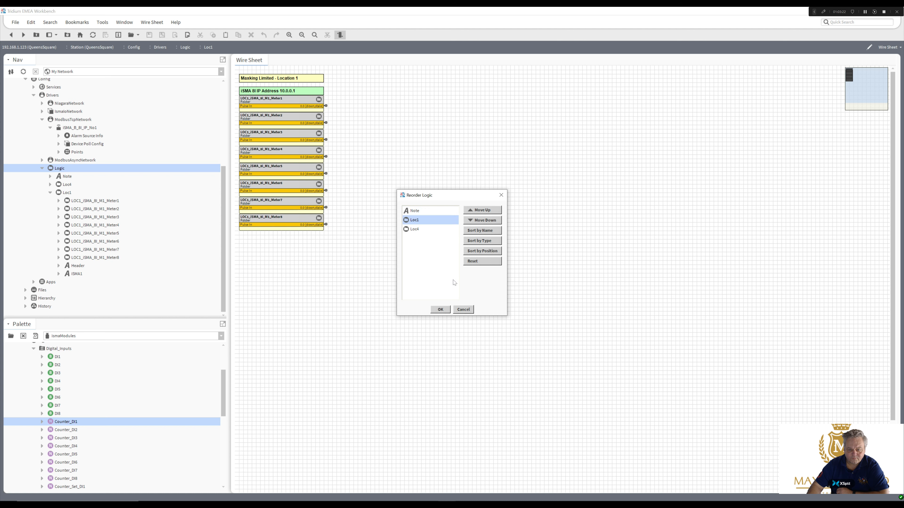
left_click(441, 309)
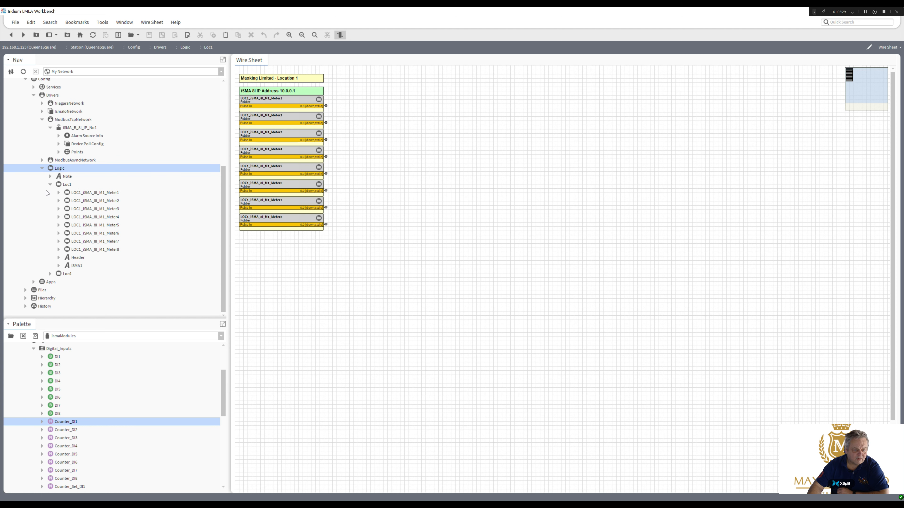
Link the Out slot of the Meter_DI1 Modbus point to the Pulse In slot of the Loc1 Meter1 folder.
left_click(59, 153)
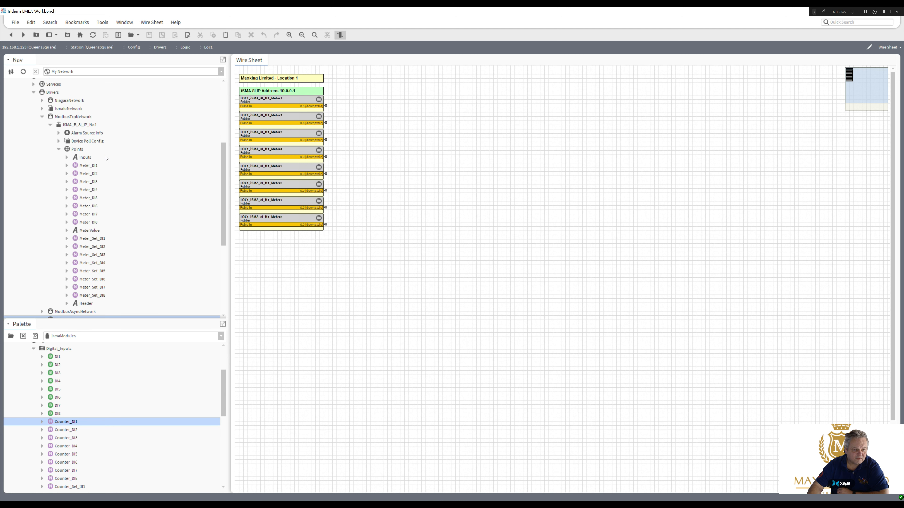
left_click(281, 100)
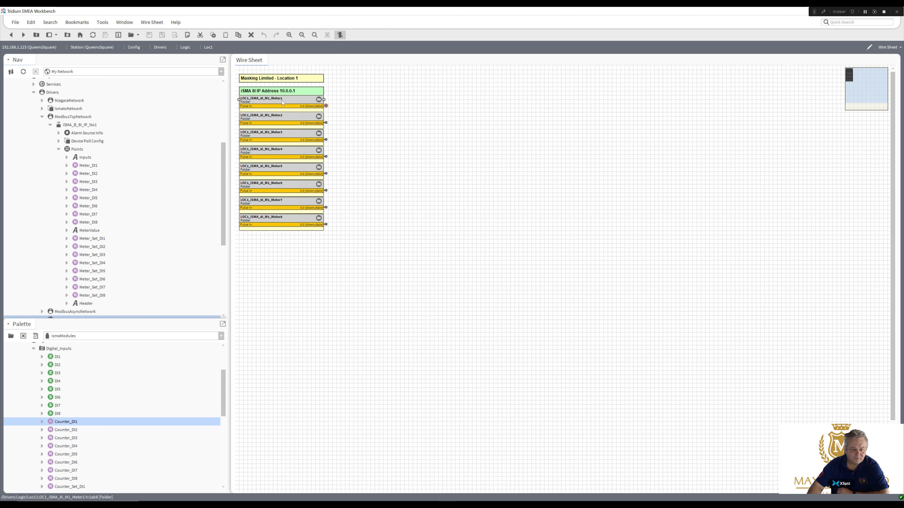
right_click(282, 99)
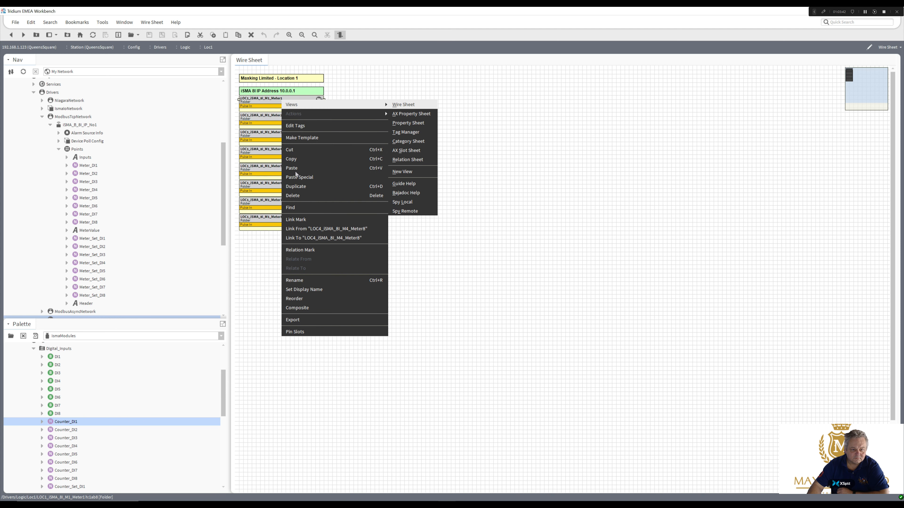
left_click(304, 220)
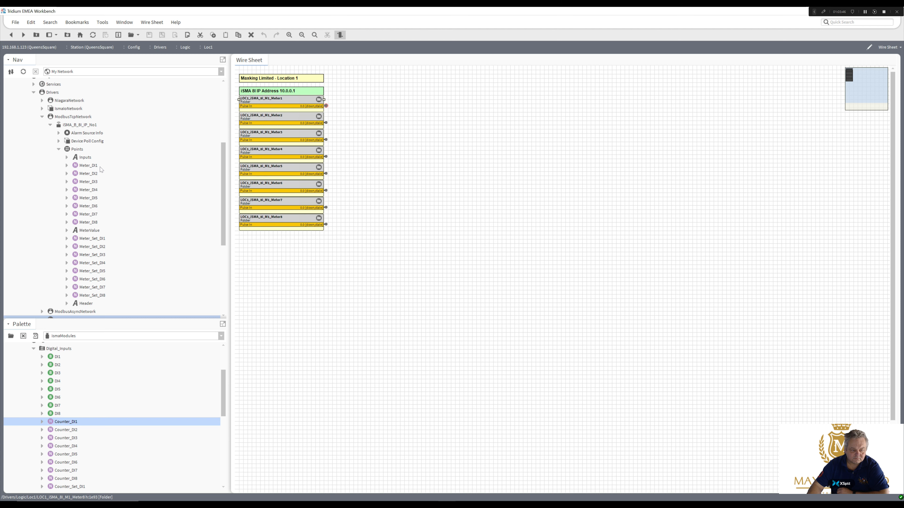
left_click(79, 167)
right_click(78, 169)
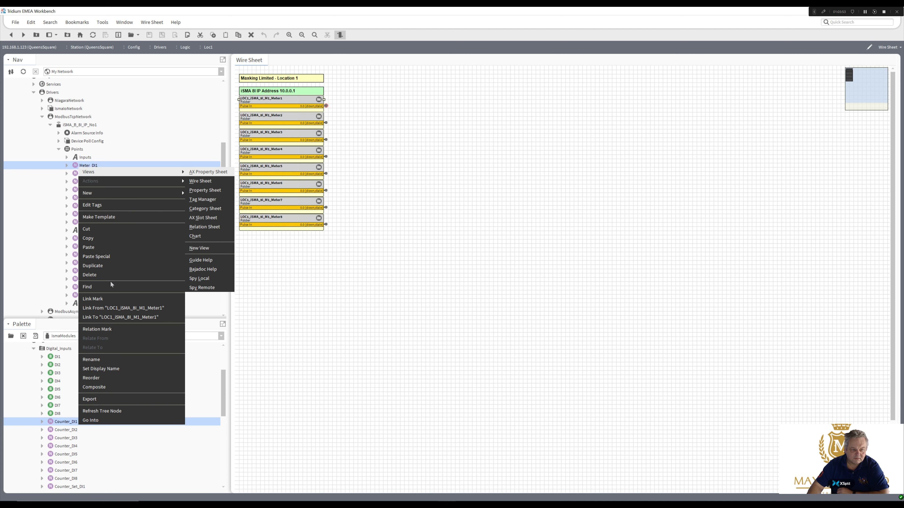
left_click(122, 317)
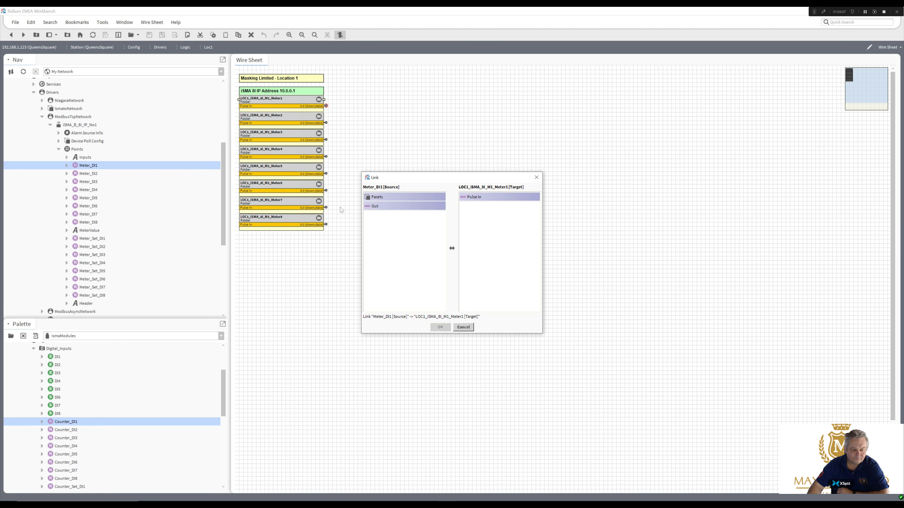
left_click(371, 207)
left_click(463, 199)
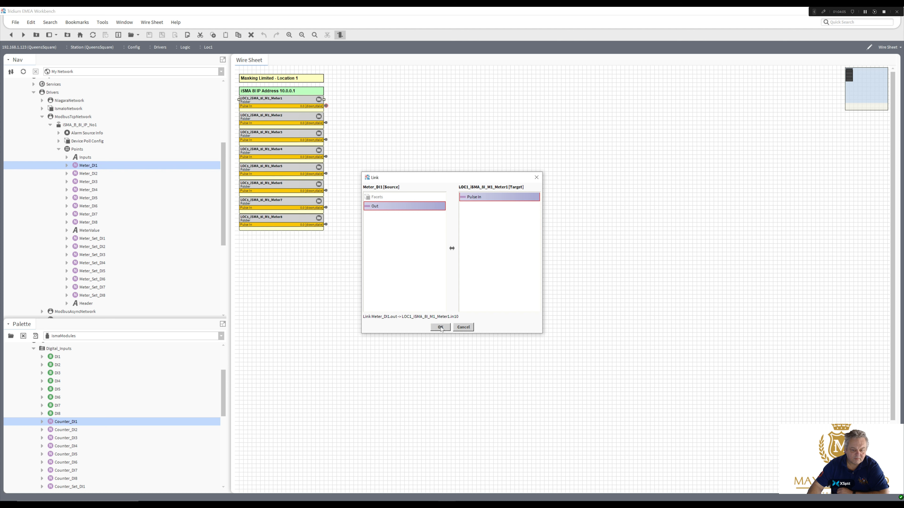
left_click(440, 328)
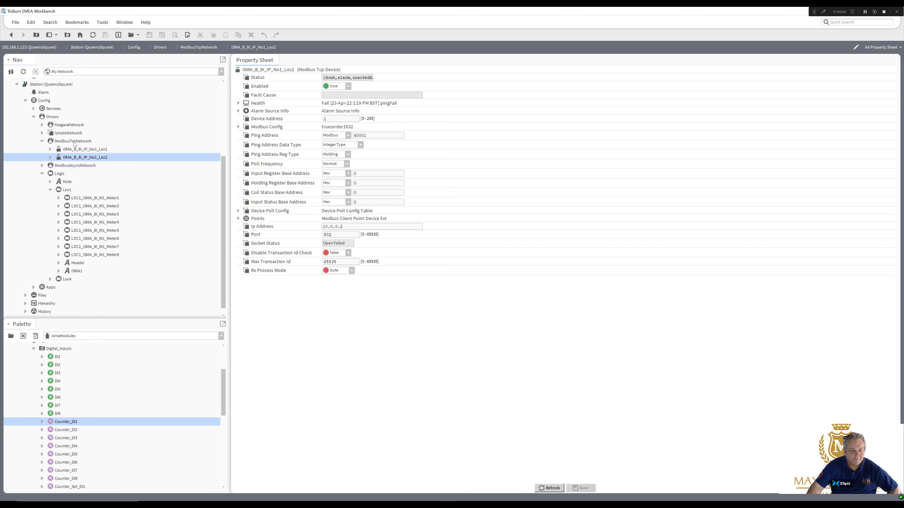
Open the ModbusTcpNetwork device manager and ping the Loc2 device at 10.0.0.2.
left_click(74, 143)
double_click(73, 142)
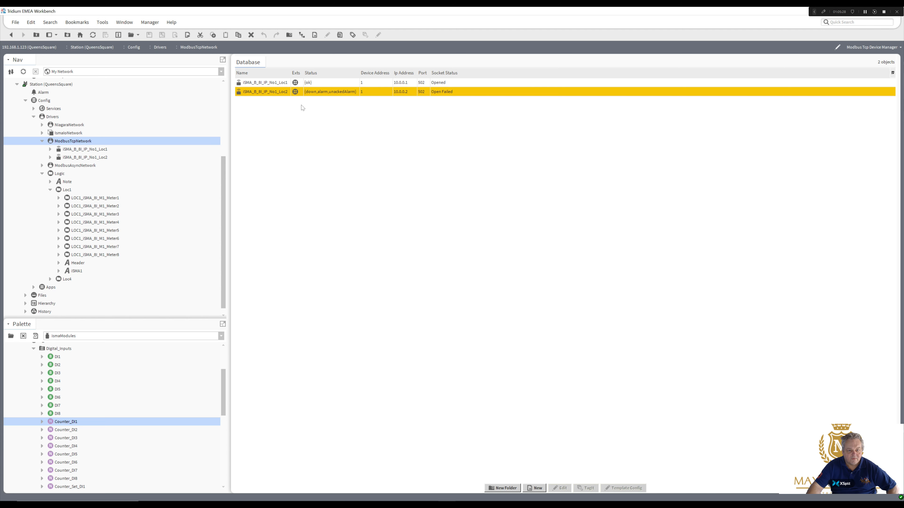
right_click(287, 92)
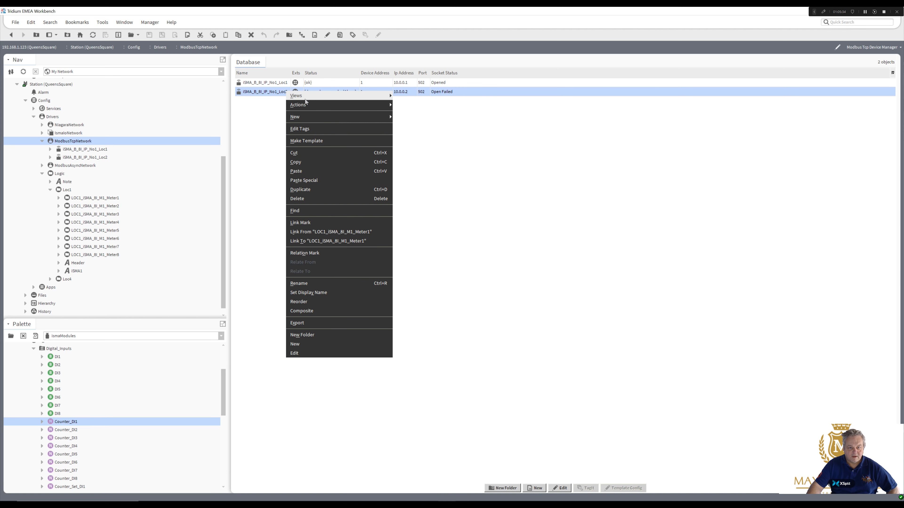
mouse_move(367, 102)
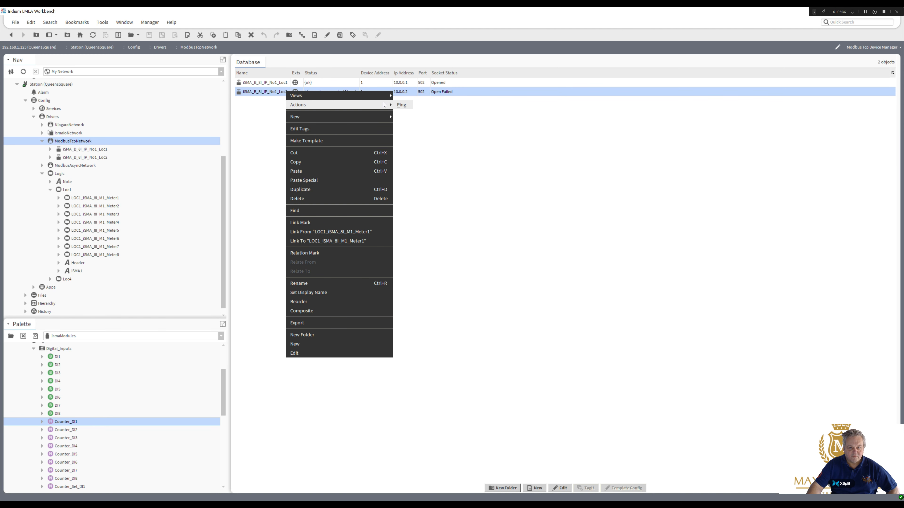
left_click(401, 105)
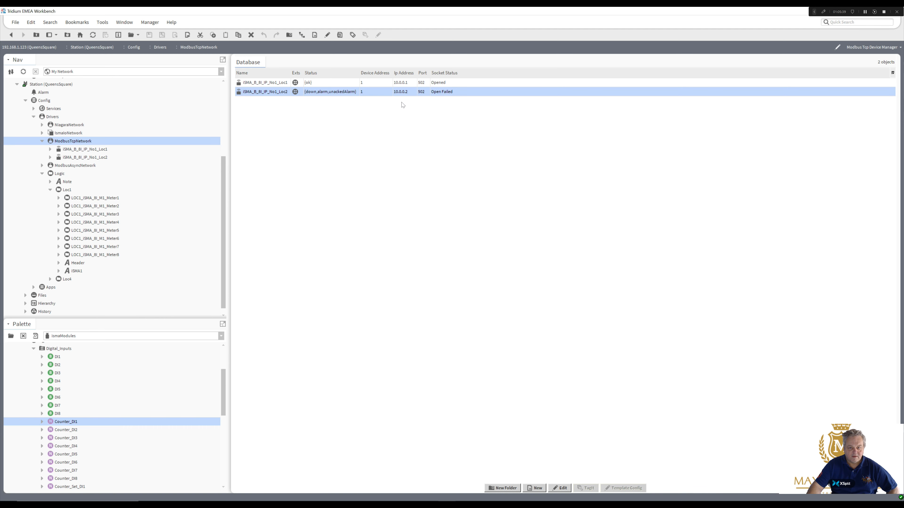
left_click(381, 107)
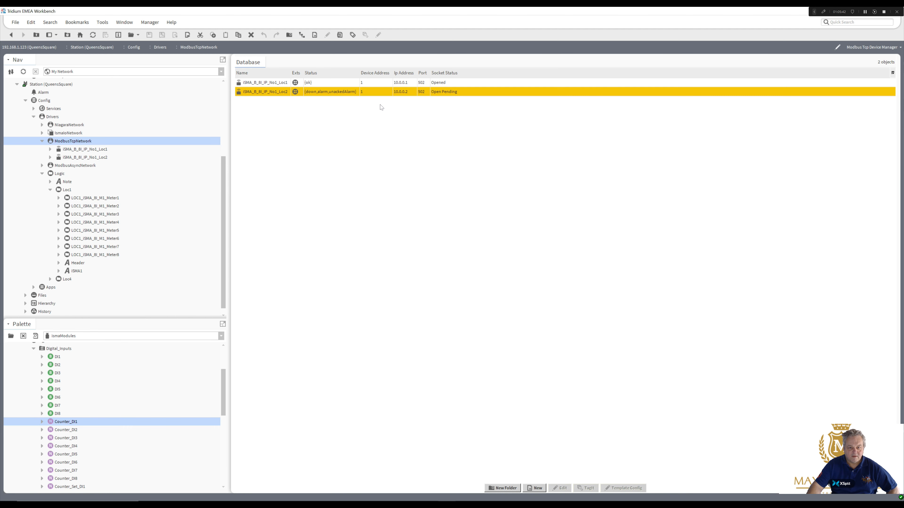
Edit the Loc2 Modbus TCP device and set its device address to 2.
left_click(368, 86)
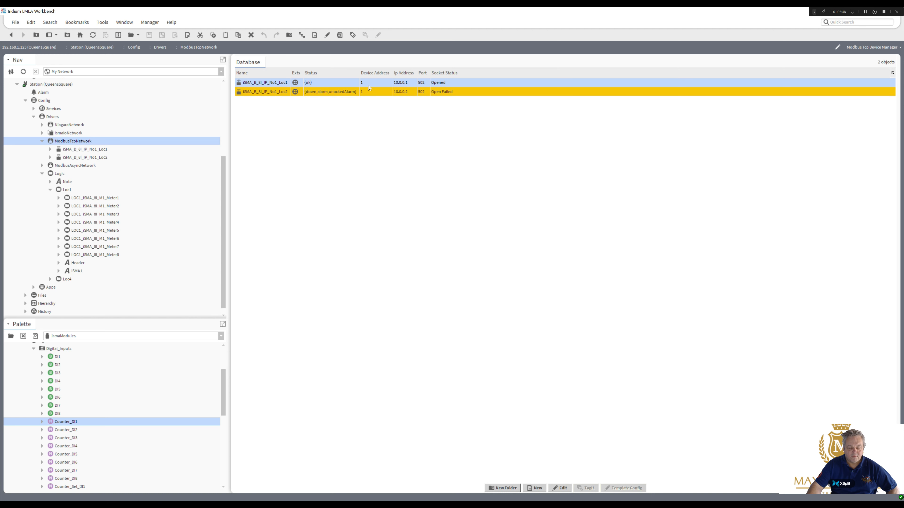
right_click(368, 85)
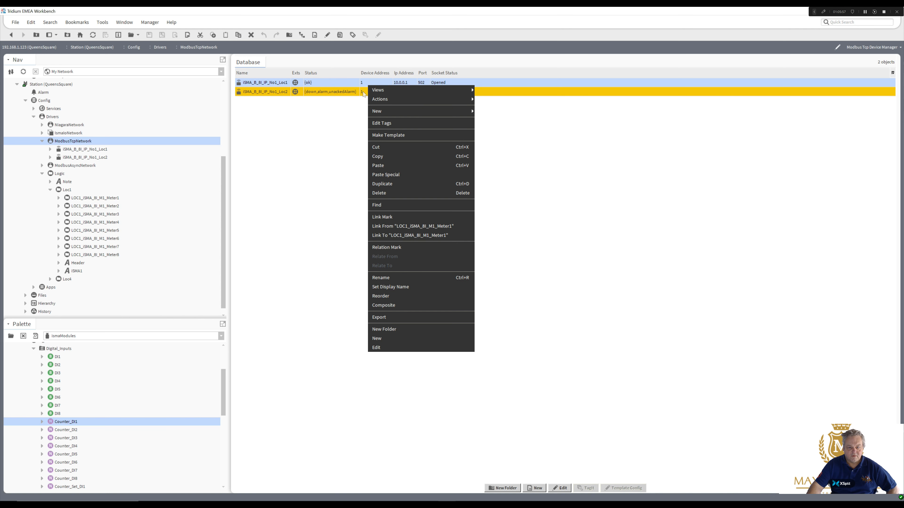
left_click(363, 91)
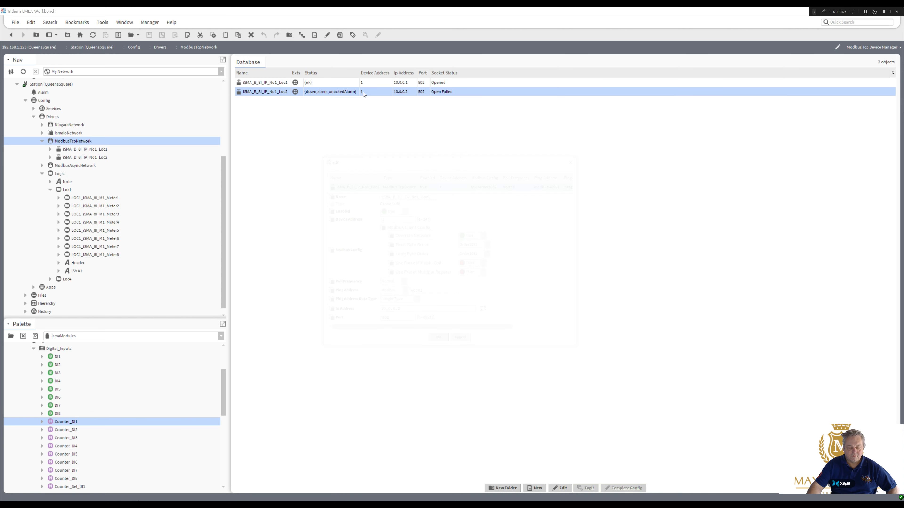
double_click(363, 91)
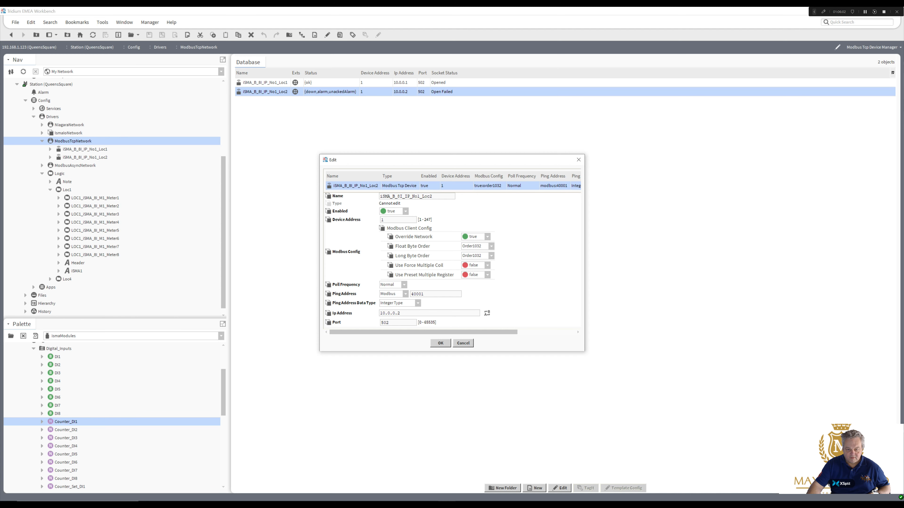
type("2")
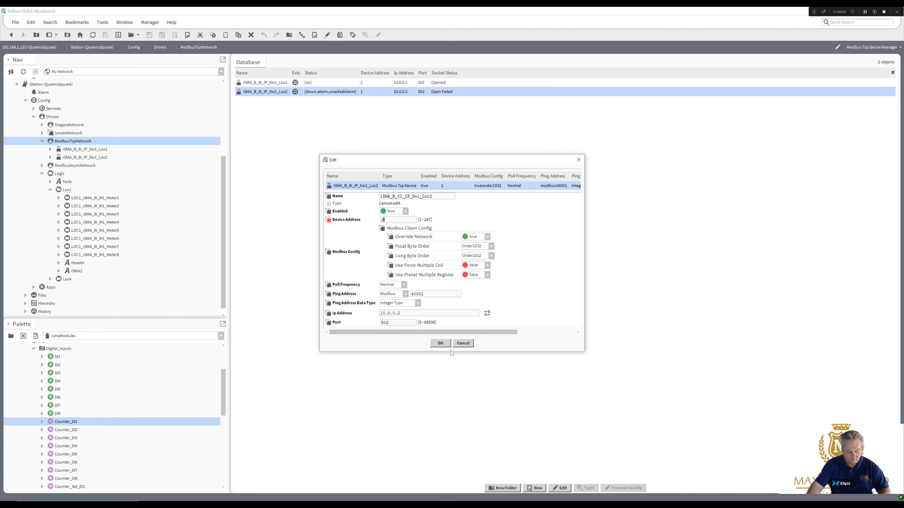
left_click(443, 344)
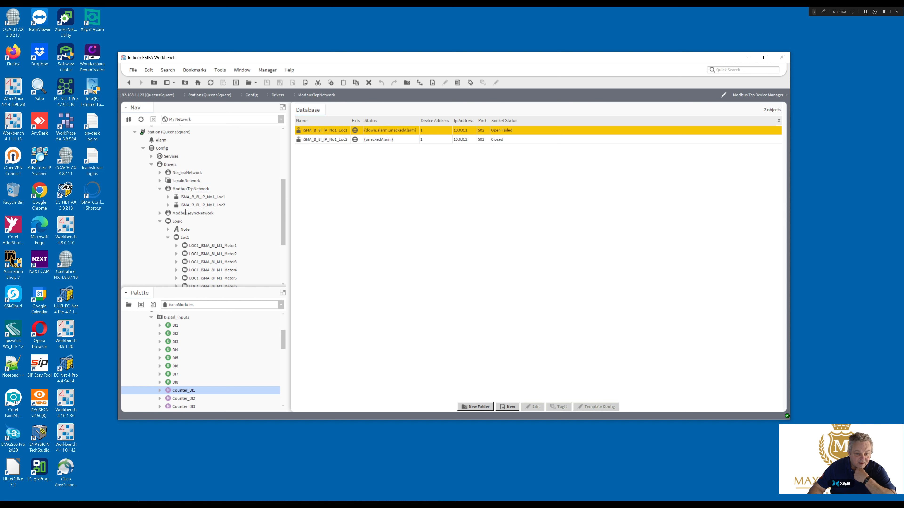
Add the iSMA_B_4U4A_H_IP_No1 device from the palette's ModbusTCP 4U4A-H-IP folder to the ModbusTcpNetwork, keeping its default name.
left_click(159, 222)
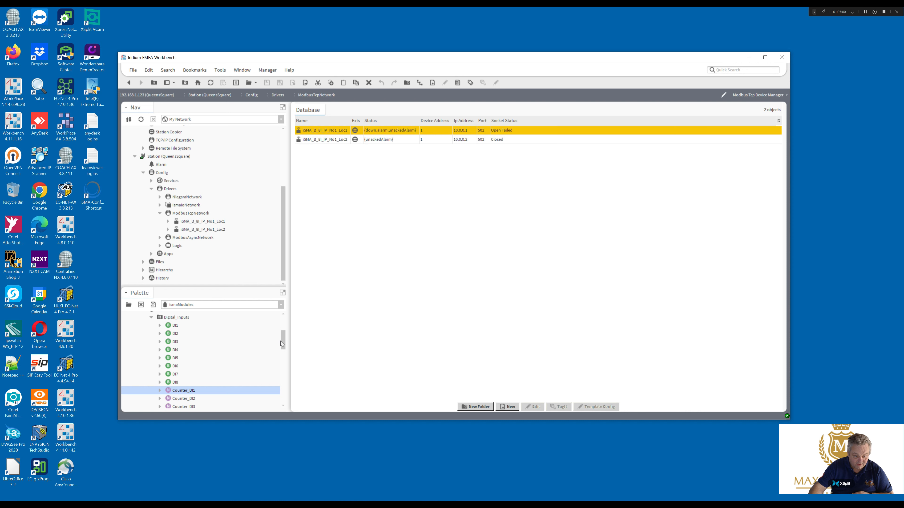
left_click(281, 314)
left_click(281, 315)
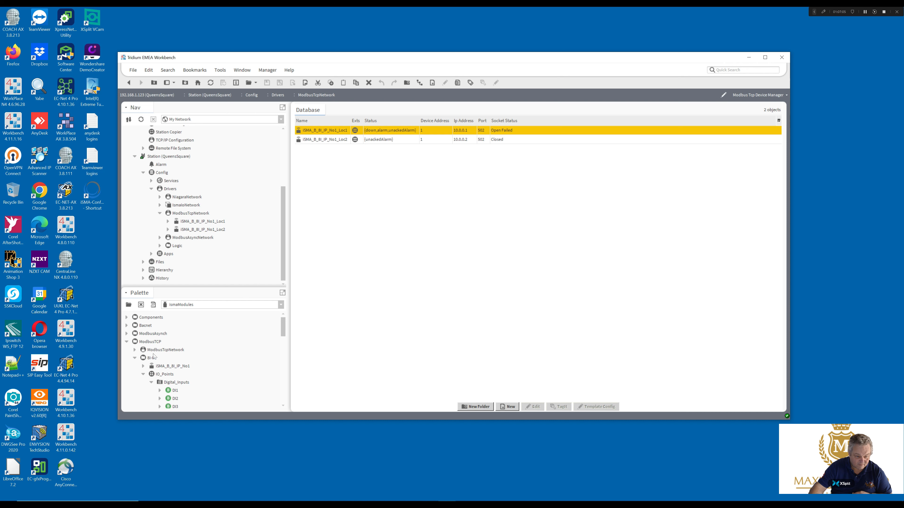
left_click(135, 358)
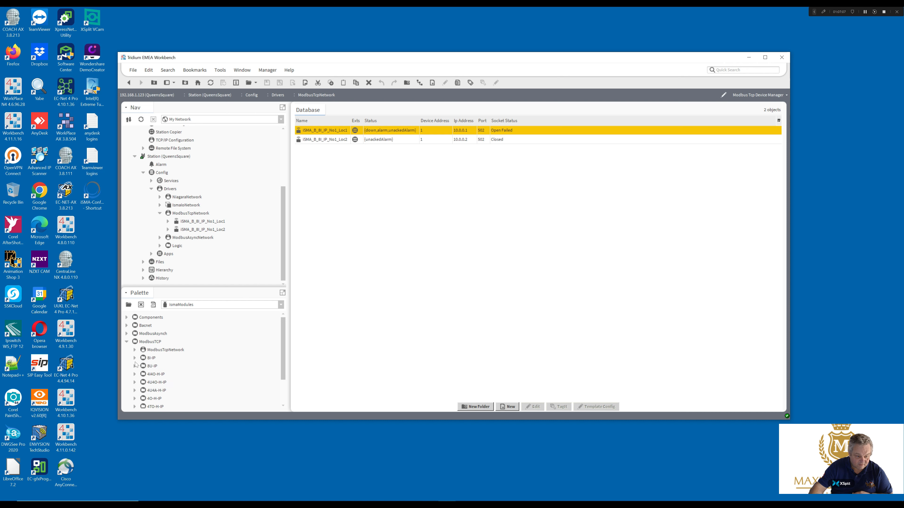
left_click(135, 390)
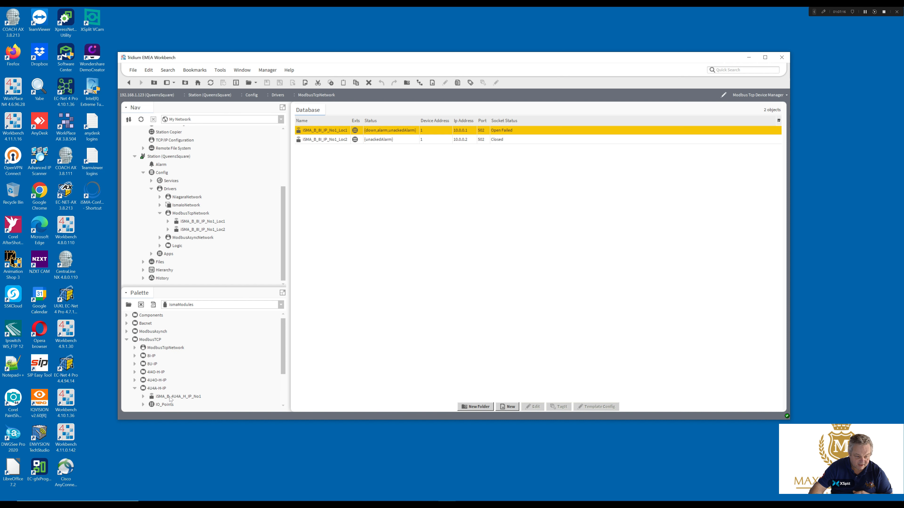
left_click_drag(170, 399, 192, 212)
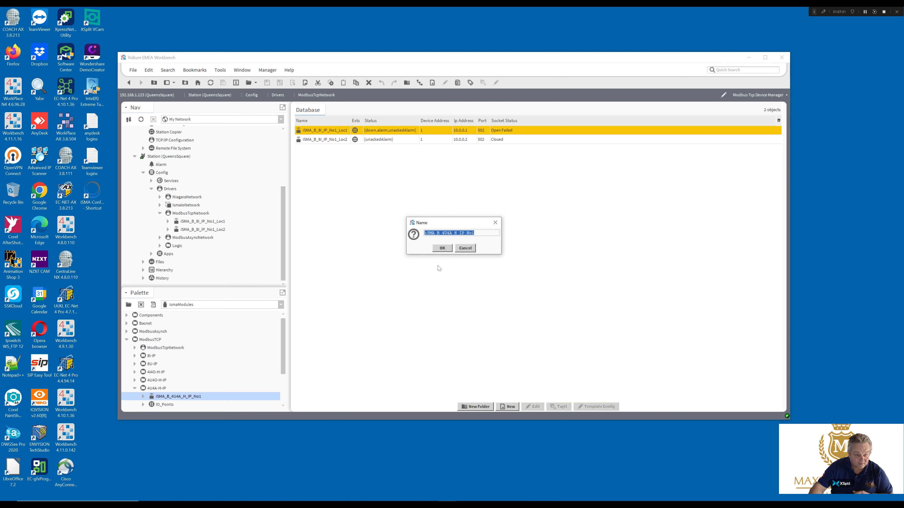
left_click(443, 248)
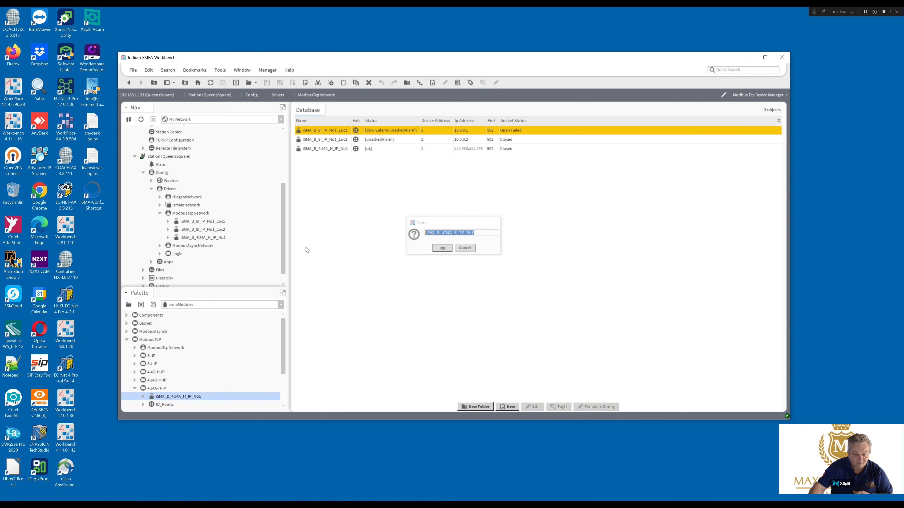
Set the 4U4A-H-IP device's address to 2 and its IP address to 10.0.0.2, save, and return to the device manager.
left_click(185, 238)
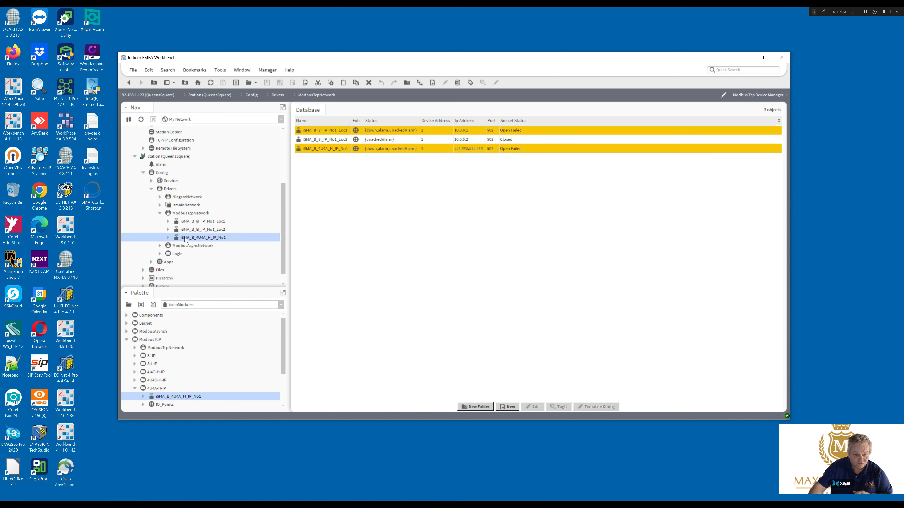
double_click(185, 237)
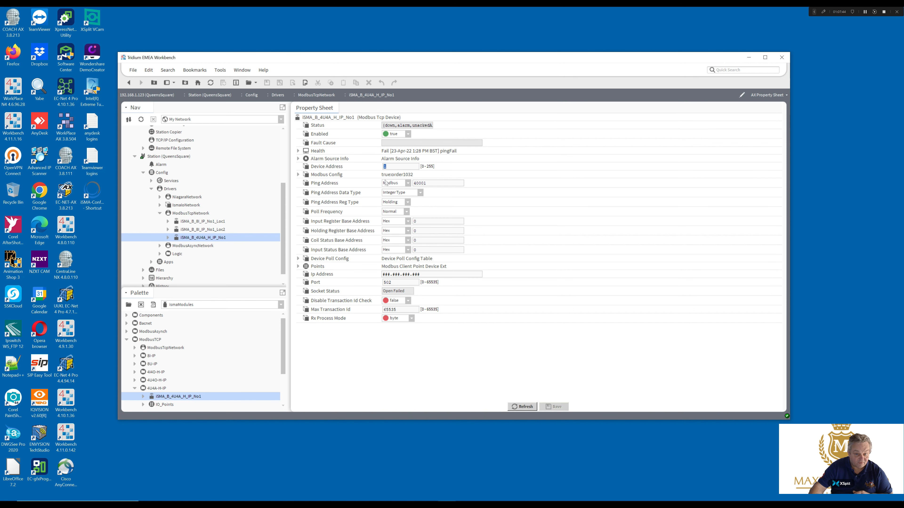
key("BackSpace")
type("2")
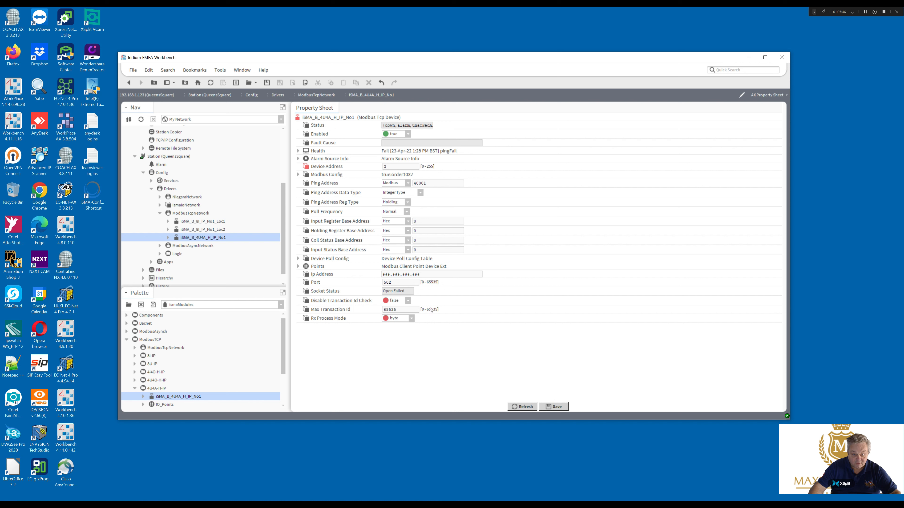
left_click_drag(423, 274, 329, 275)
type("1")
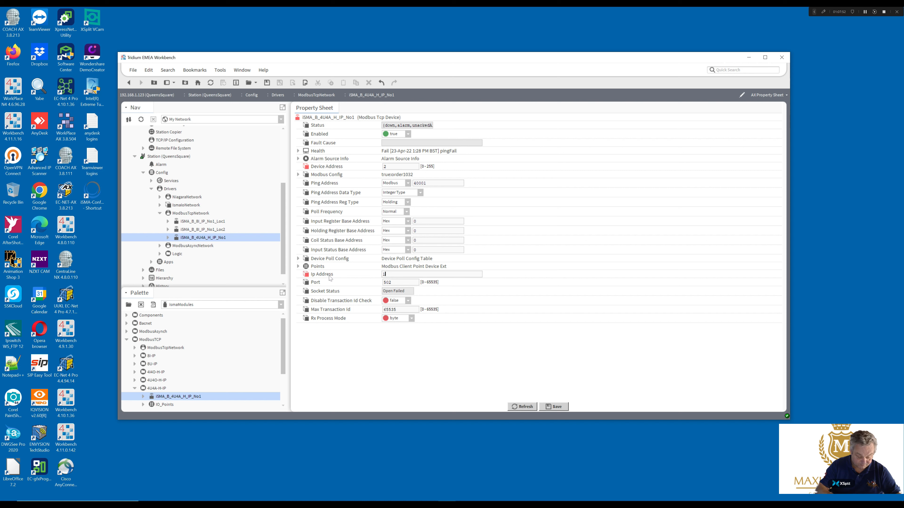
type("0.0.0.2")
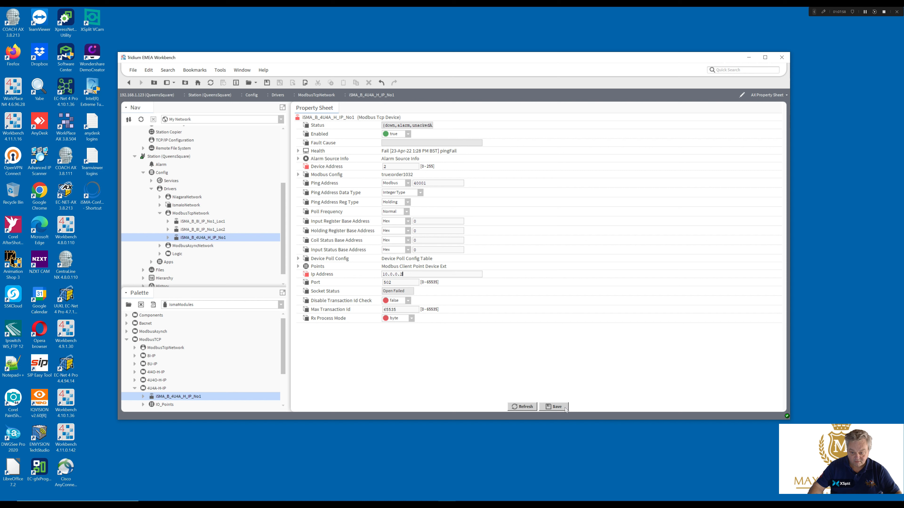
left_click(555, 405)
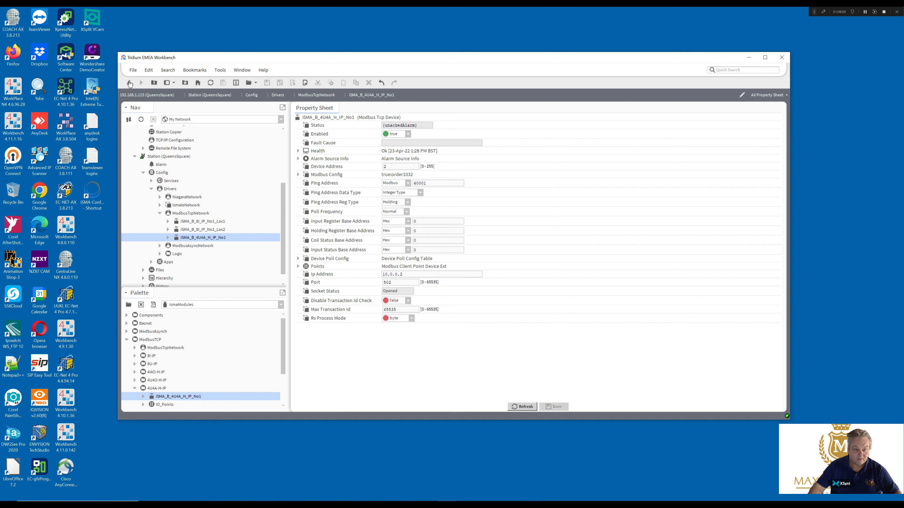
left_click(131, 82)
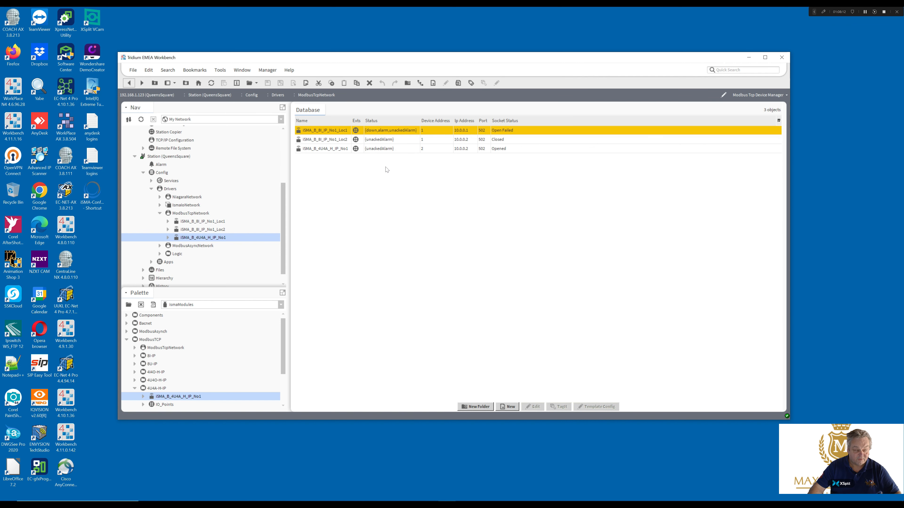
Open the 4U4A-H-IP device's Points and add Temperature_degC_UI1 from the palette's Universal_Inputs folder, keeping its default name.
left_click(168, 237)
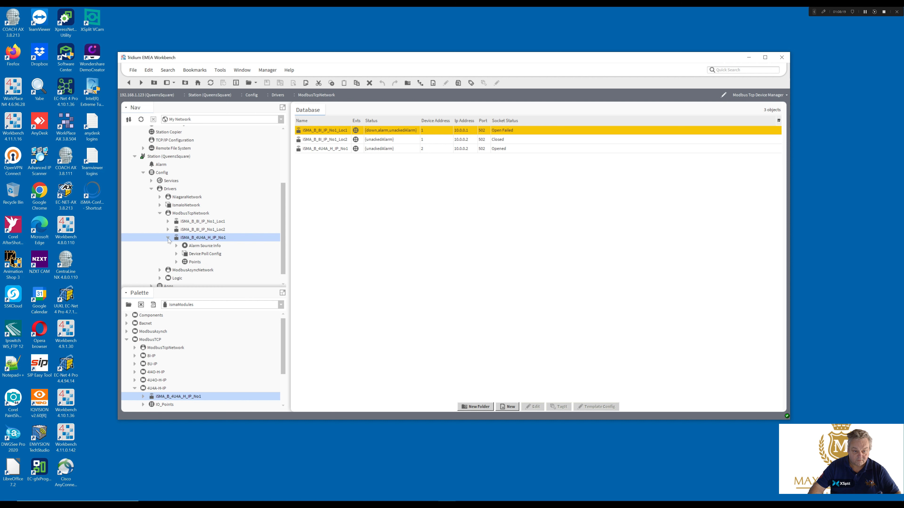
left_click(192, 262)
double_click(192, 262)
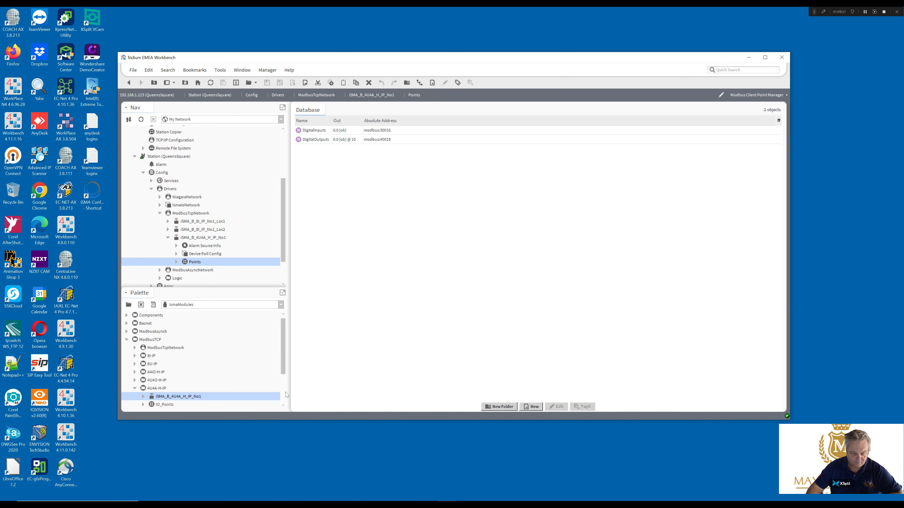
scroll(285, 392, "down", 2)
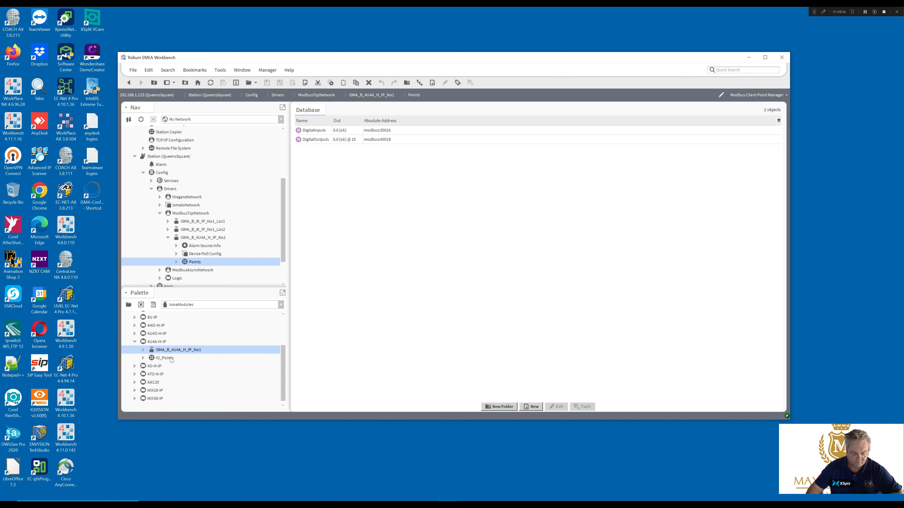
left_click(142, 358)
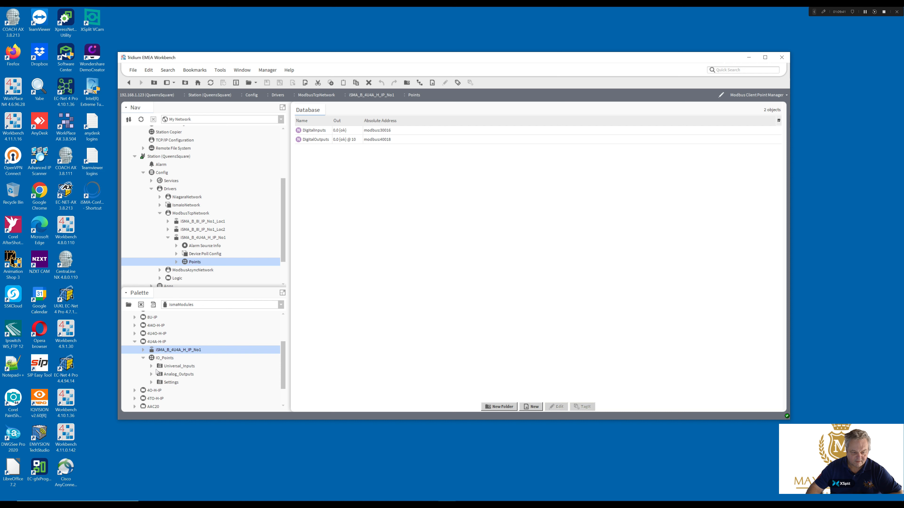
left_click(151, 366)
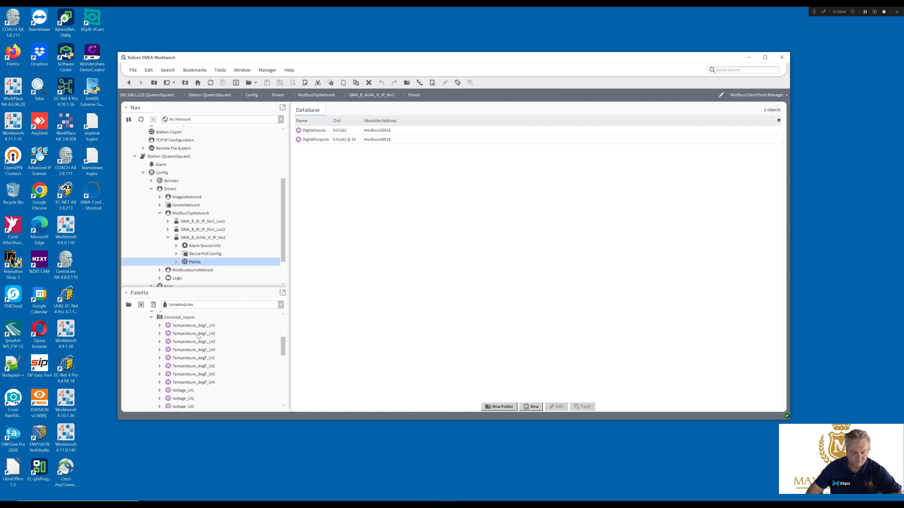
left_click_drag(195, 328, 397, 213)
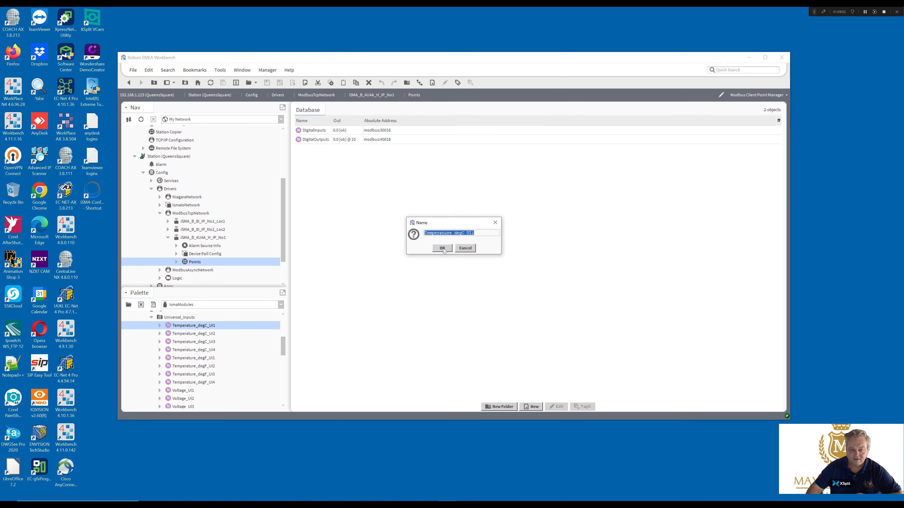
left_click(443, 250)
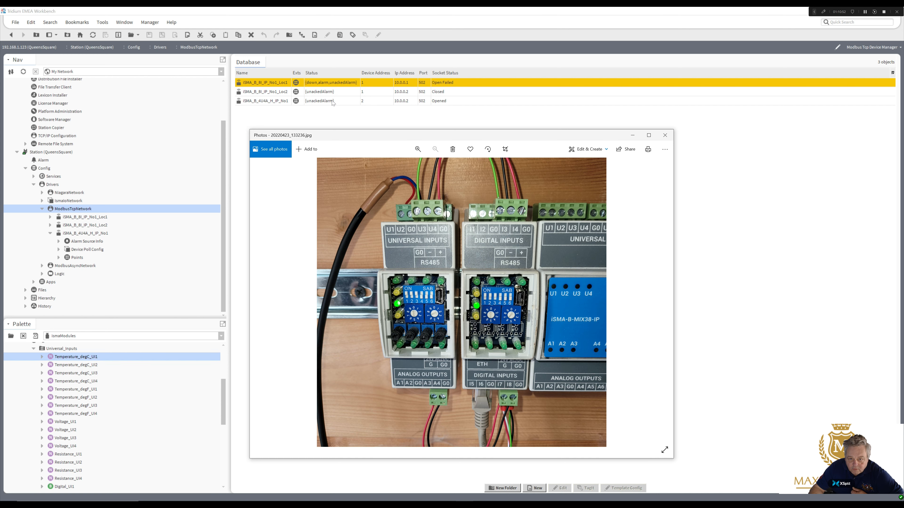
Compare the Loc2 and 4U4A-H-IP devices with the module wiring photo, and open the 4U4A-H-IP points to view the UI1 temperature.
left_click(284, 93)
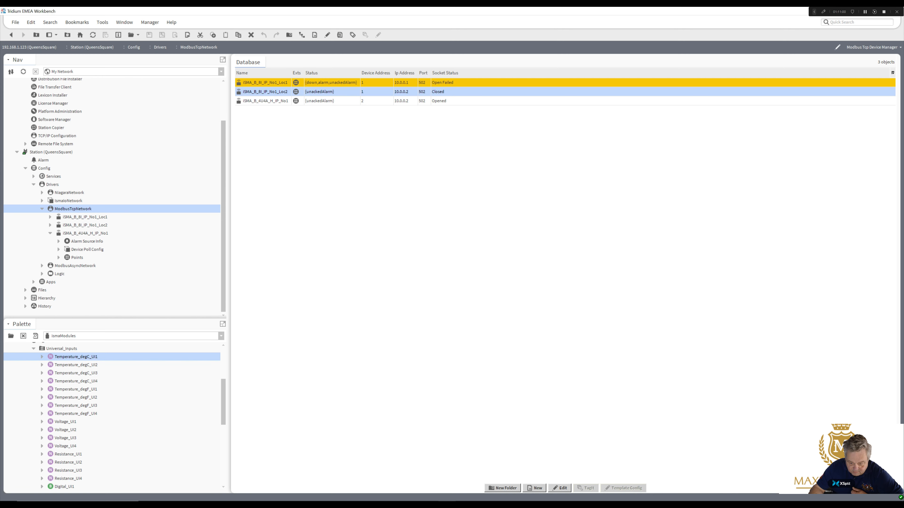
key("alt+Tab")
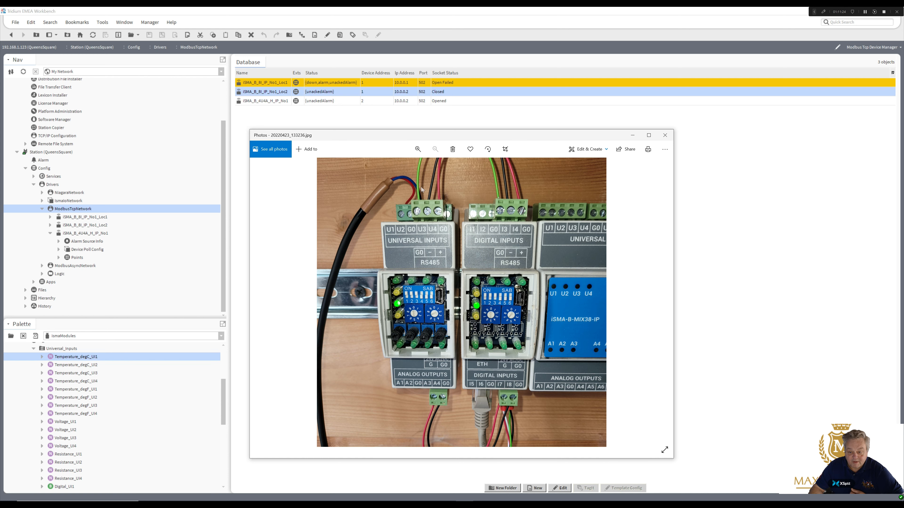
left_click(270, 101)
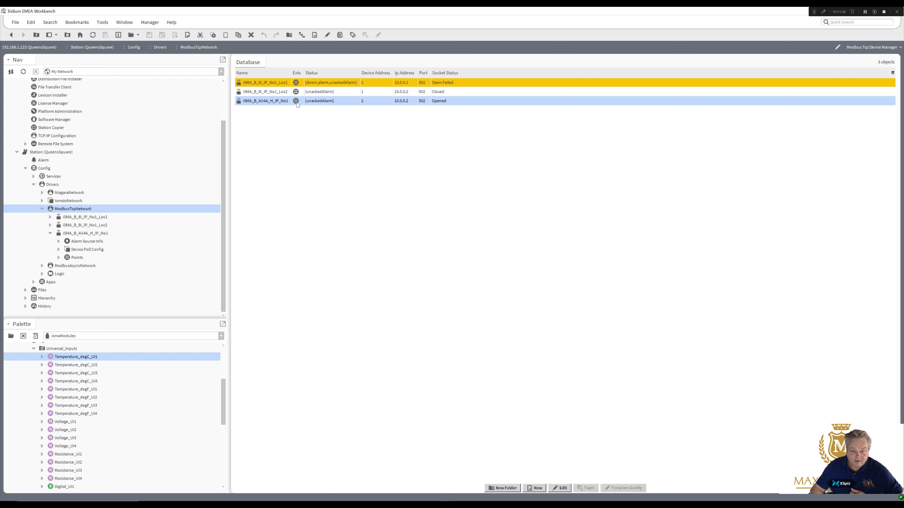
double_click(296, 101)
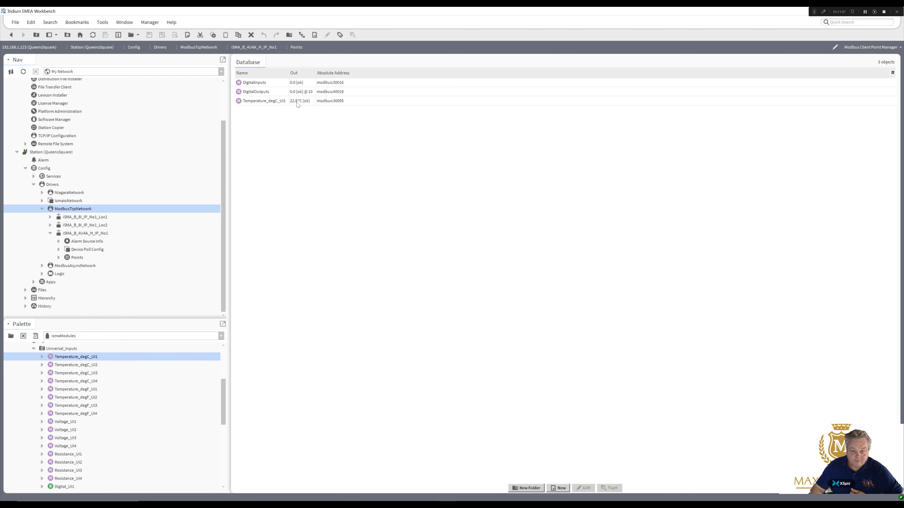